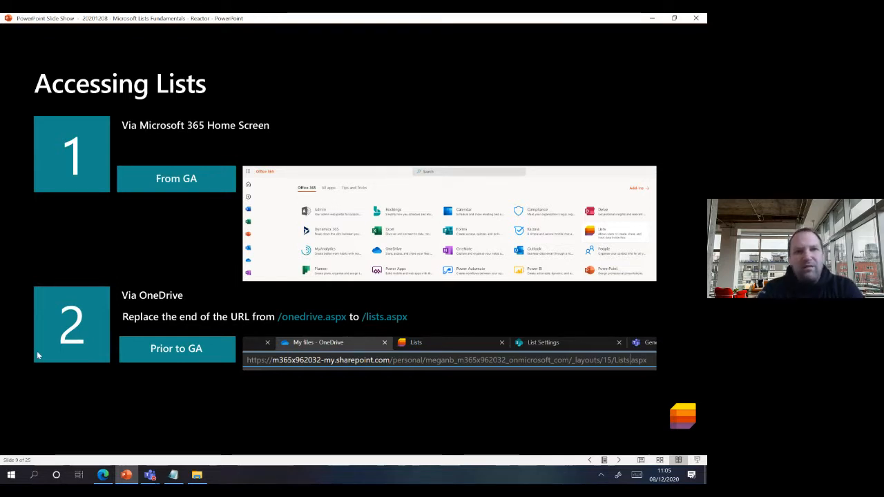
- Open and dismiss the Edge taskbar jump list without switching windows
{"action": "right_click", "coordinate": [105, 477]}
{"action": "key", "text": "Escape"}
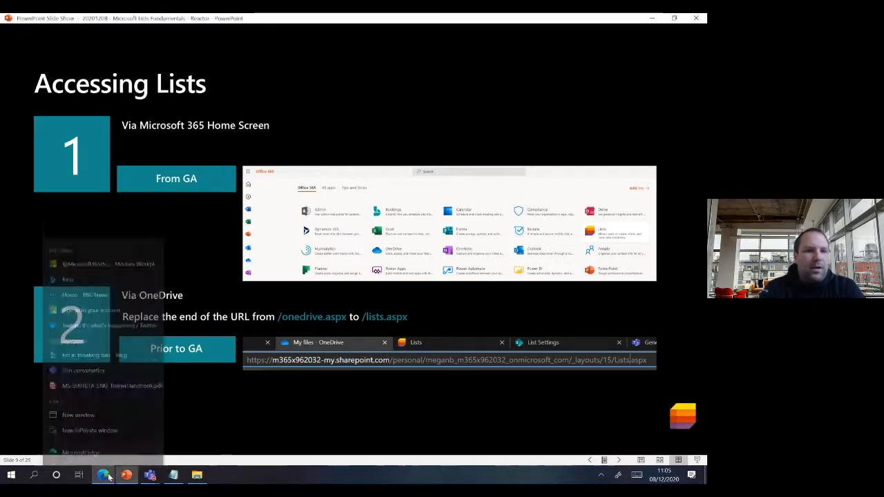
- Cancel the unfinished new list in the browser and switch to the Office home page
{"action": "left_click", "coordinate": [103, 475]}
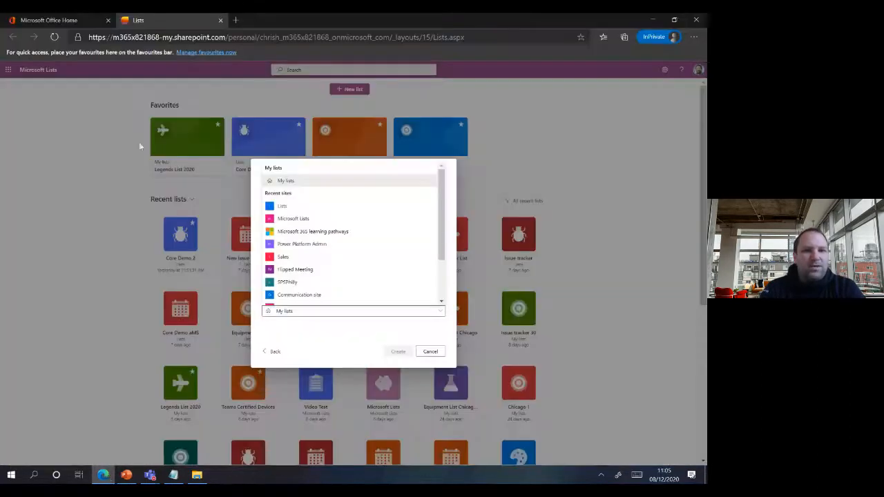
{"action": "left_click", "coordinate": [431, 353]}
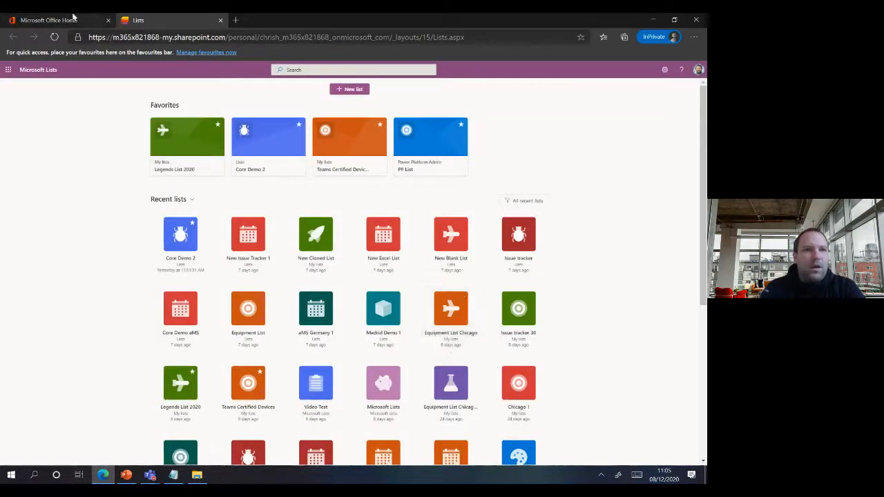
{"action": "left_click", "coordinate": [69, 20]}
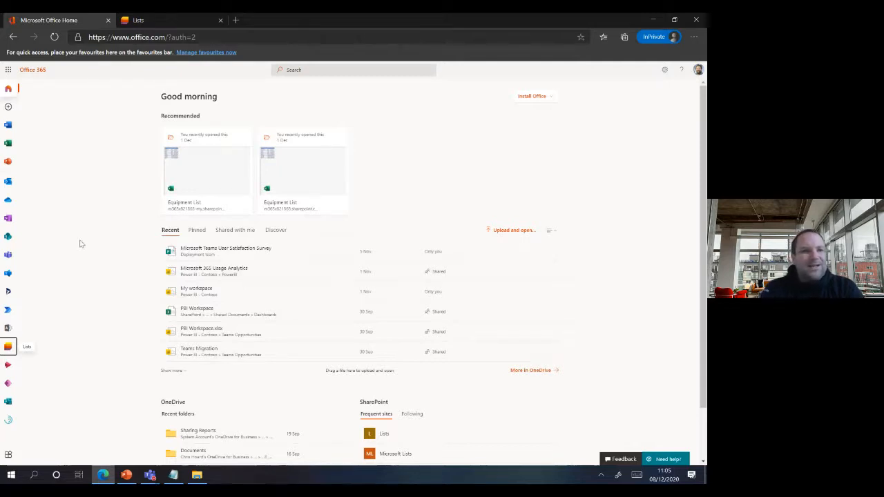
- Open Lists from the Office app rail, close that tab, show All apps, and return to PowerPoint
{"action": "left_click", "coordinate": [9, 347]}
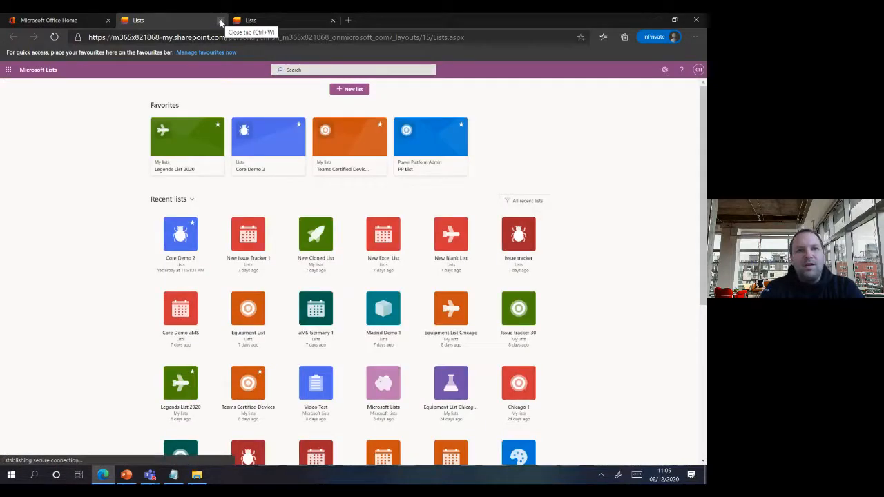
{"action": "left_click", "coordinate": [220, 23]}
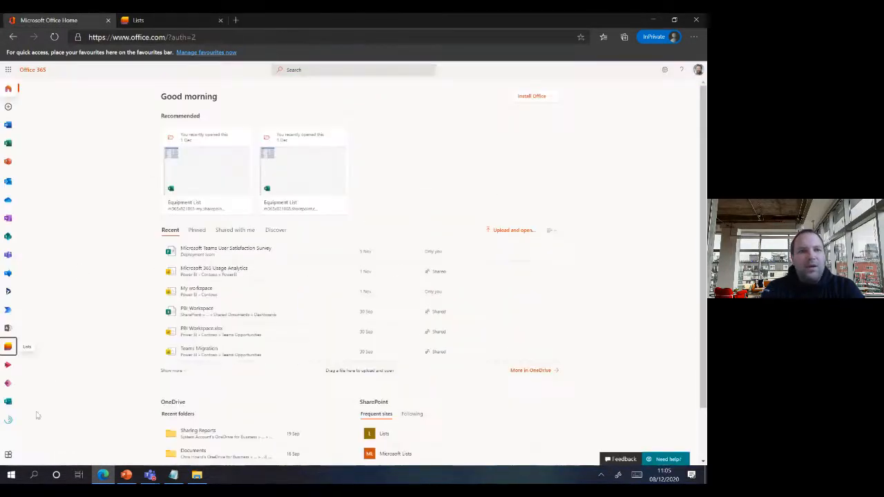
{"action": "left_click", "coordinate": [9, 452]}
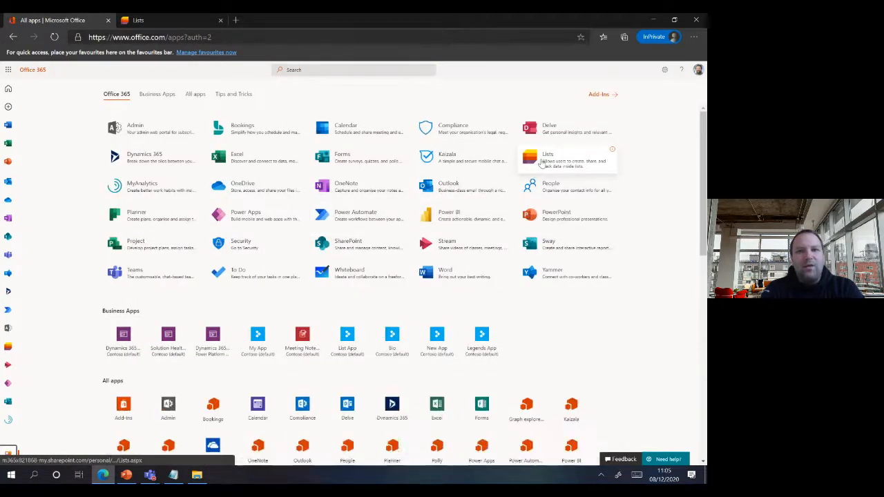
{"action": "left_click", "coordinate": [127, 475]}
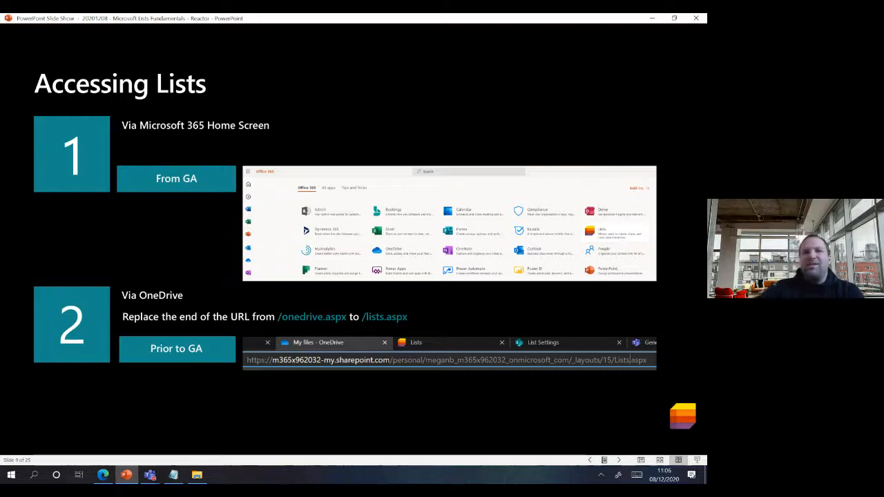
- Replace 'onedrive' with 'lists' in the OneDrive My files address to reach Lists, then return to PowerPoint
{"action": "left_click", "coordinate": [102, 476]}
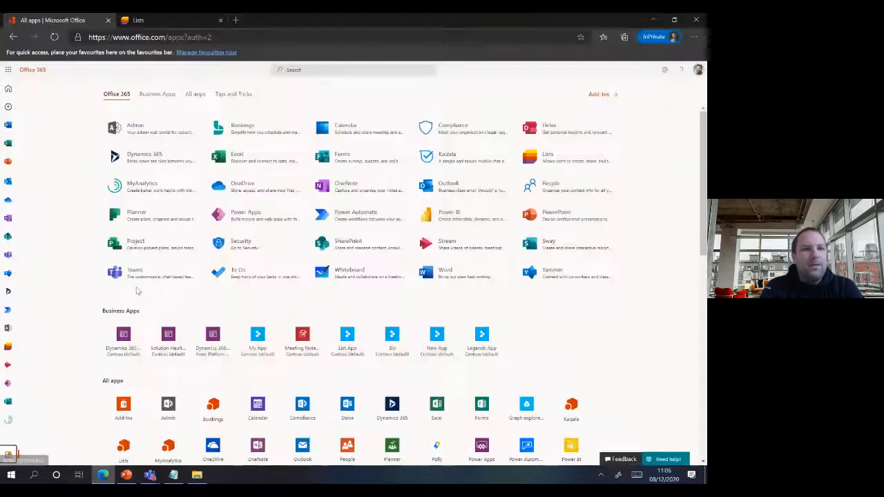
{"action": "left_click", "coordinate": [10, 200]}
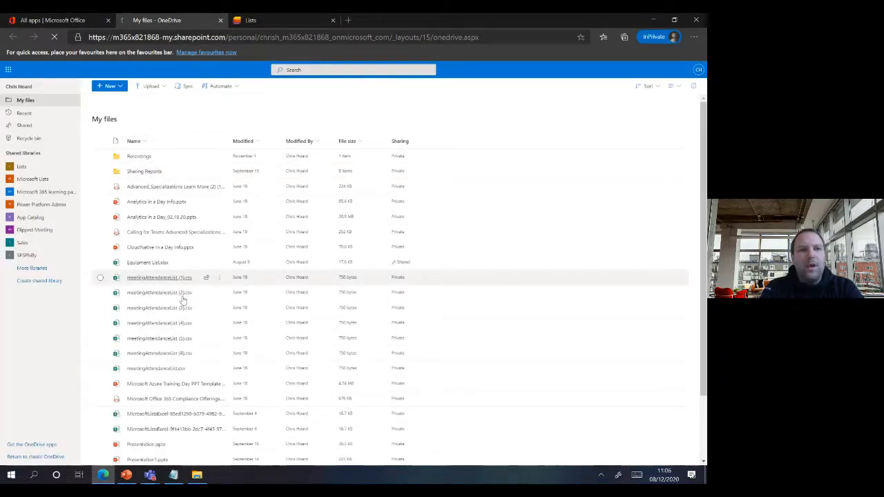
{"action": "double_click", "coordinate": [437, 38]}
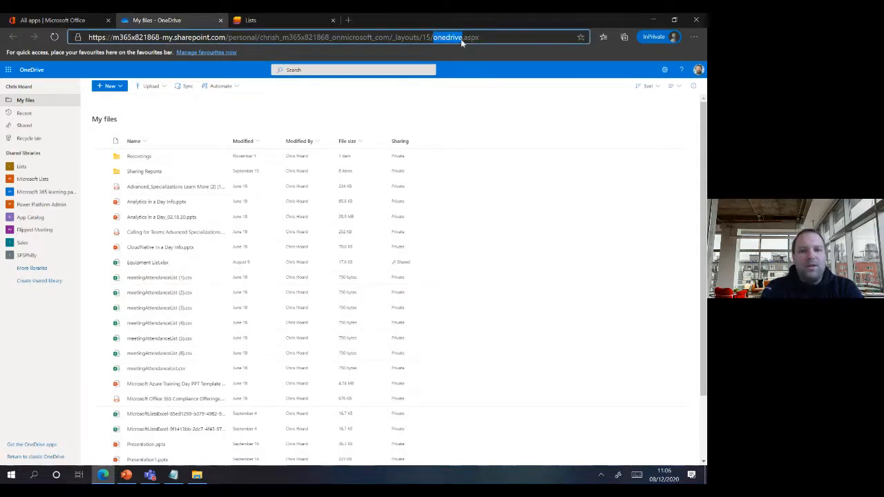
{"action": "type", "text": "lists"}
{"action": "key", "text": "Return"}
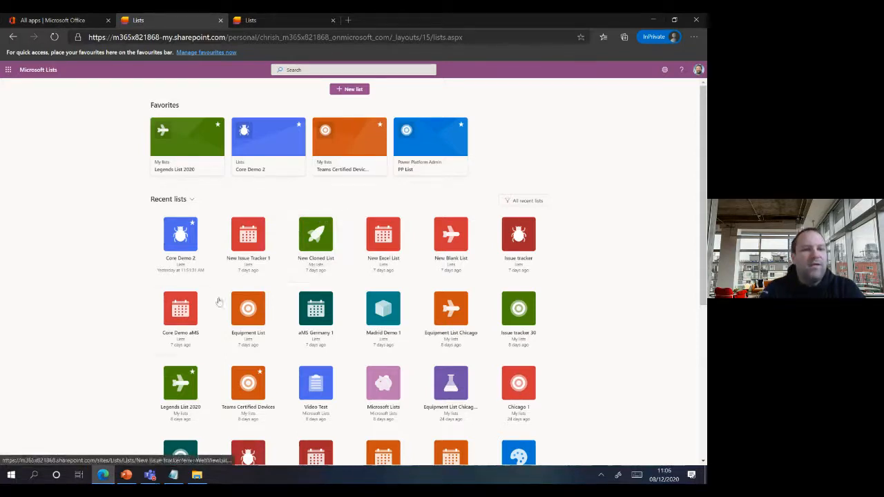
{"action": "left_click", "coordinate": [126, 476]}
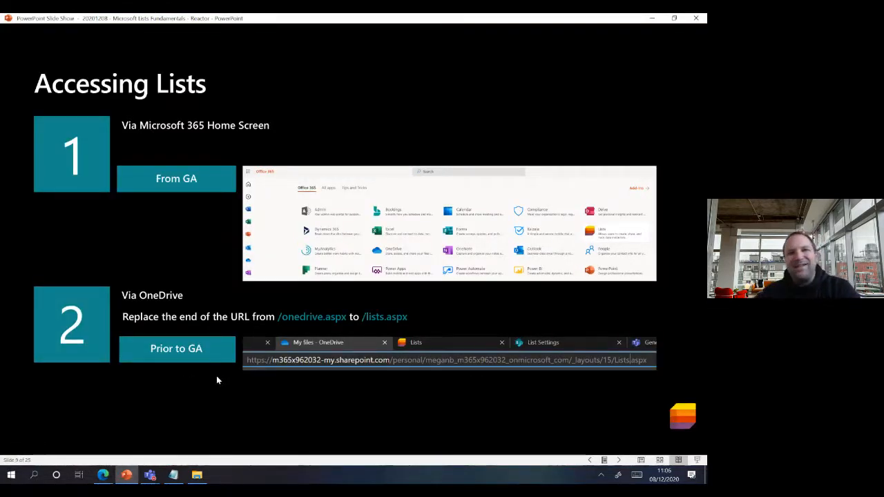
- Advance to slide 10, Creating Lists, then bring the Microsoft Lists home page back up
{"action": "key", "text": "Right"}
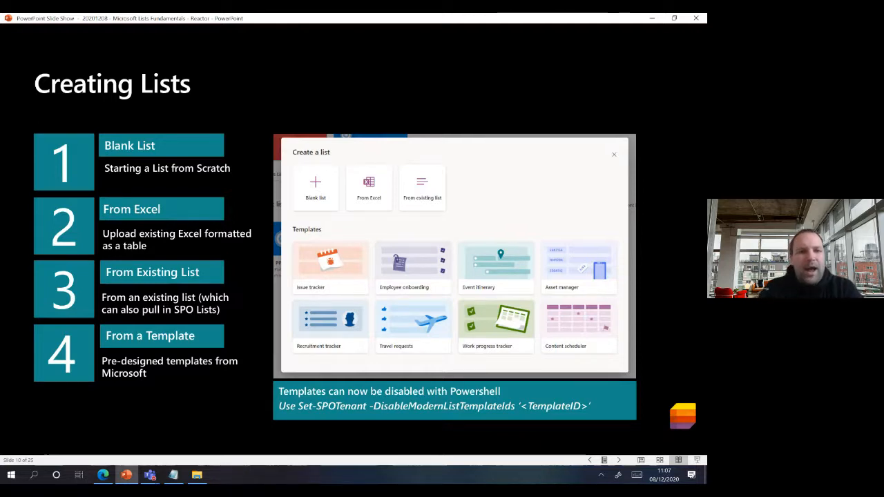
{"action": "left_click", "coordinate": [105, 474]}
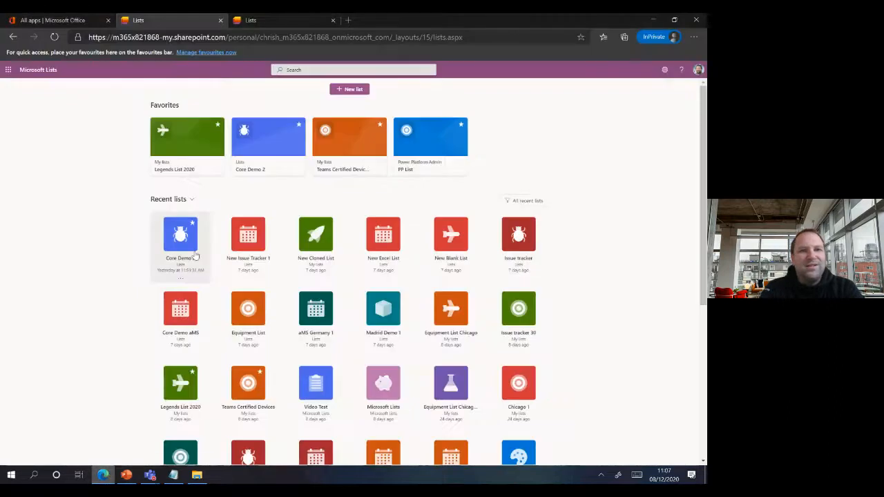
- Start a blank list named 'Reactor List 1' with the description 'Ieactor List'
{"action": "left_click", "coordinate": [354, 91]}
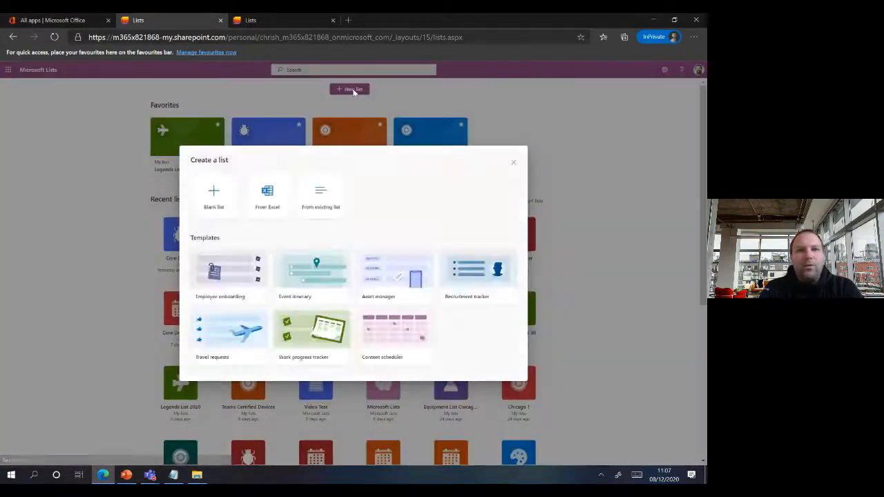
{"action": "left_click", "coordinate": [217, 199]}
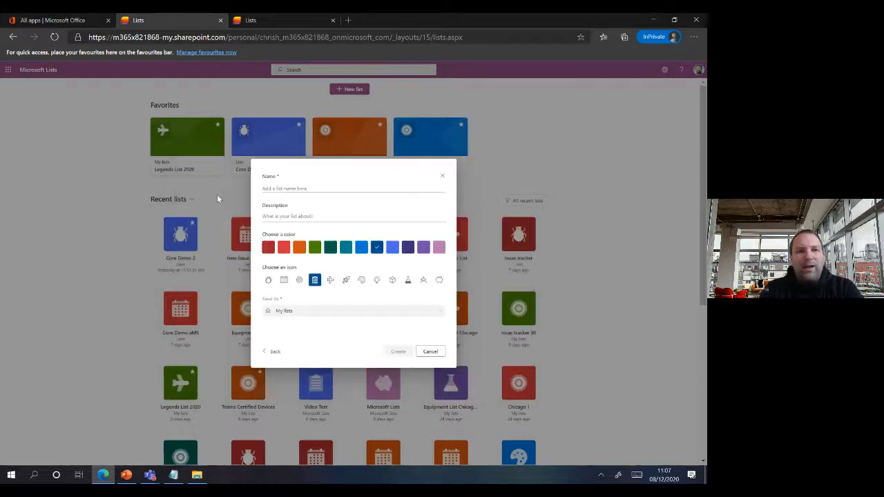
{"action": "left_click", "coordinate": [315, 189]}
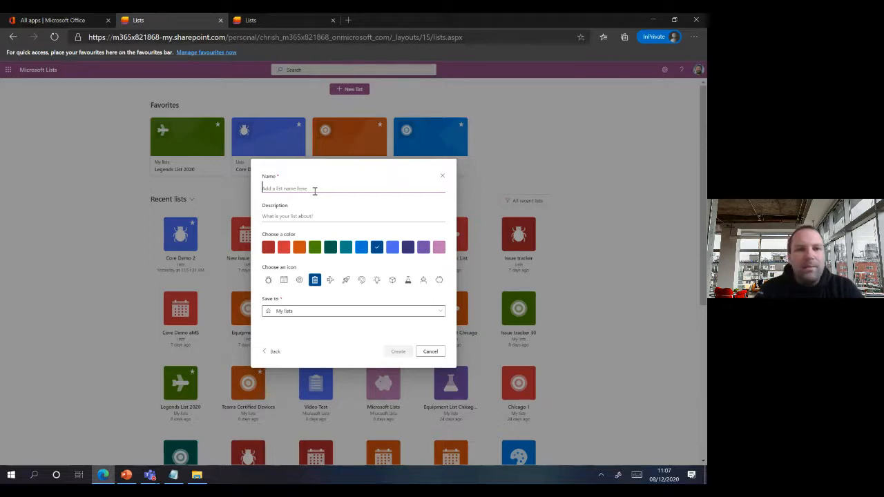
{"action": "type", "text": "React"}
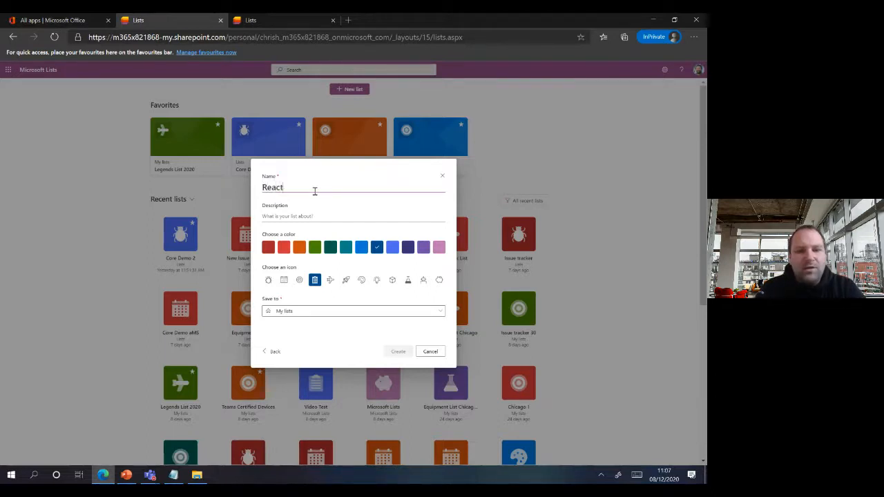
{"action": "type", "text": "or Lis"}
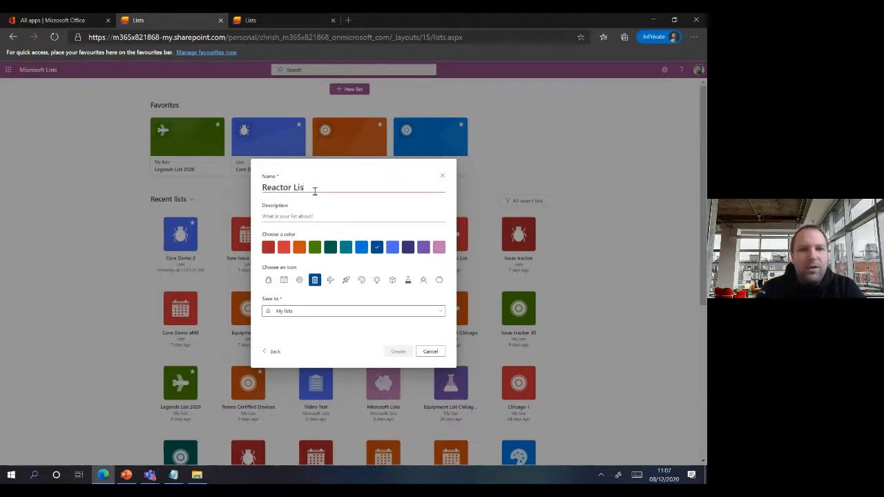
{"action": "type", "text": "t 1"}
{"action": "left_click", "coordinate": [304, 215]}
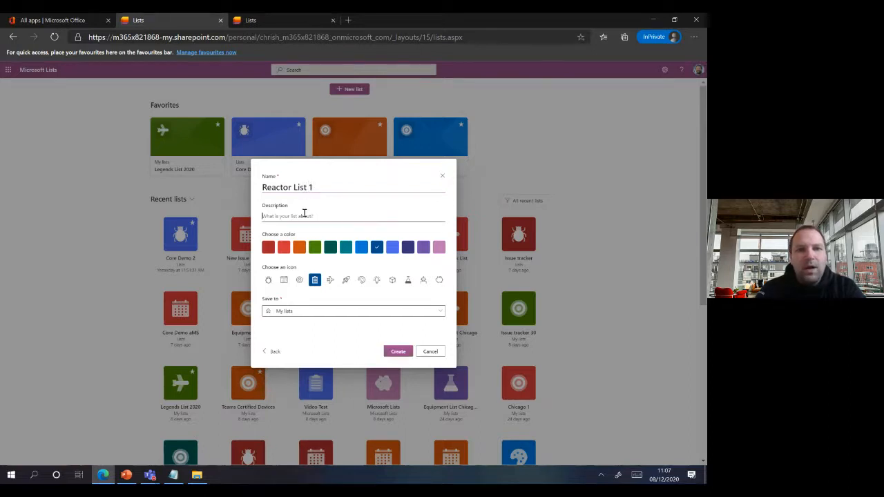
{"action": "type", "text": "I"}
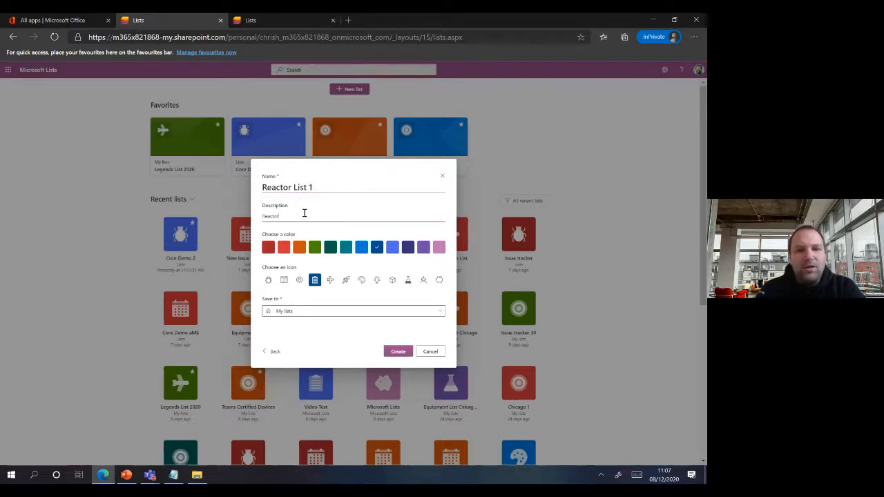
{"action": "type", "text": "eactor List 1"}
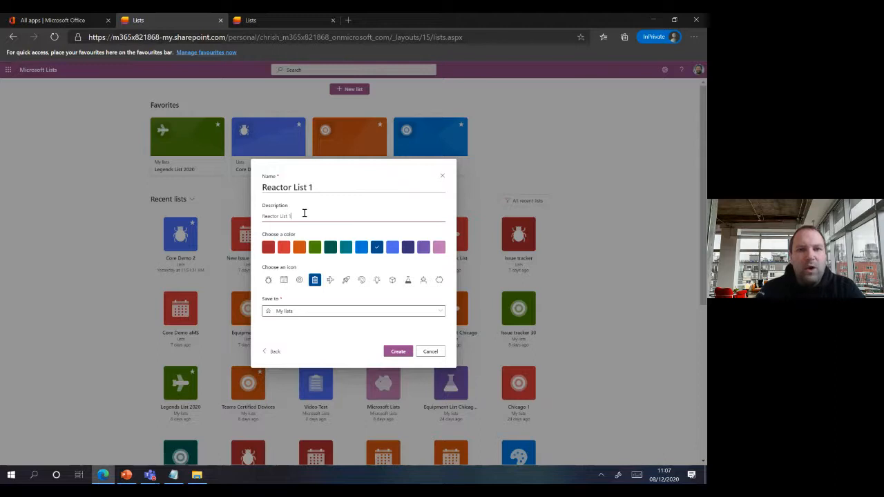
- Give it a teal colour and rocket icon, save it to the Lists site, and create it
{"action": "left_click", "coordinate": [346, 247]}
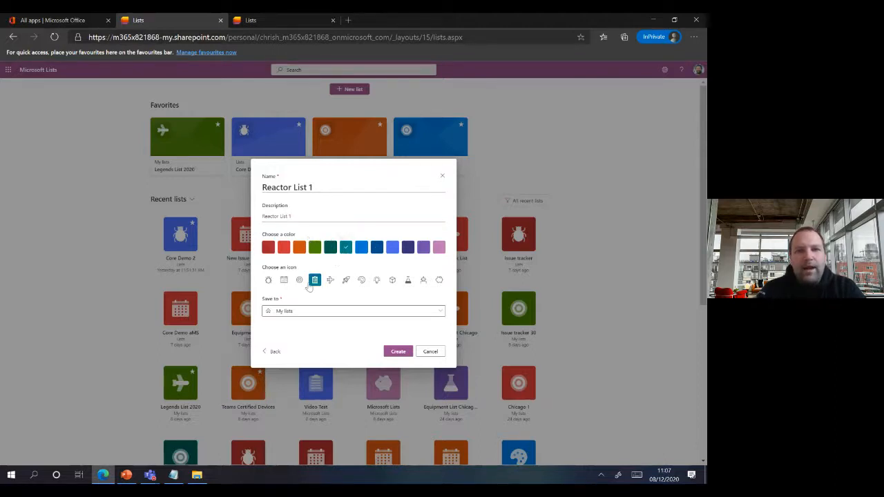
{"action": "left_click", "coordinate": [346, 280]}
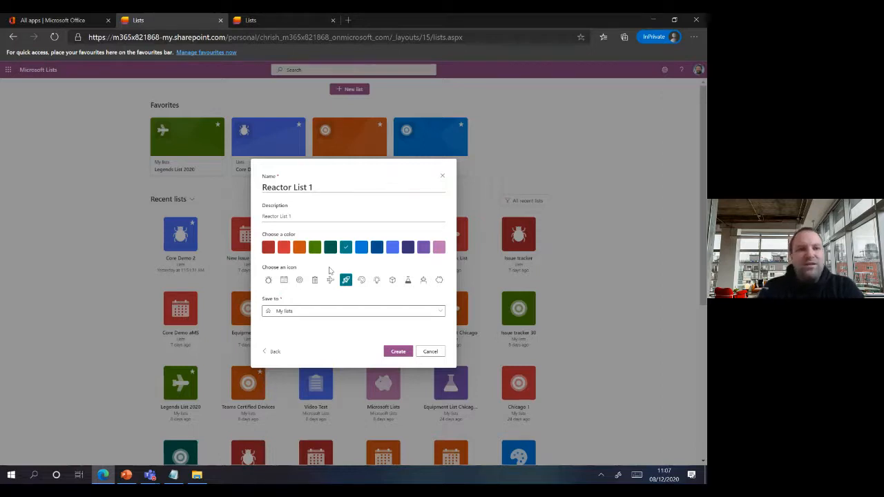
{"action": "left_click", "coordinate": [286, 311]}
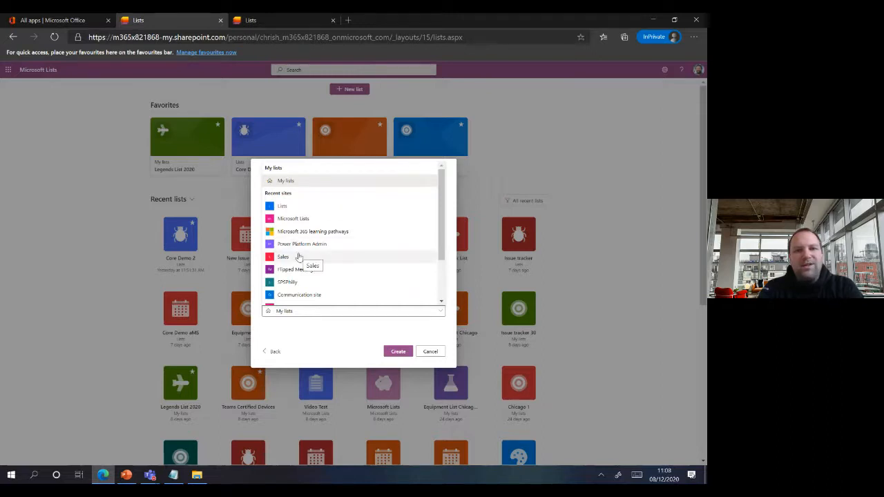
{"action": "left_click", "coordinate": [306, 209]}
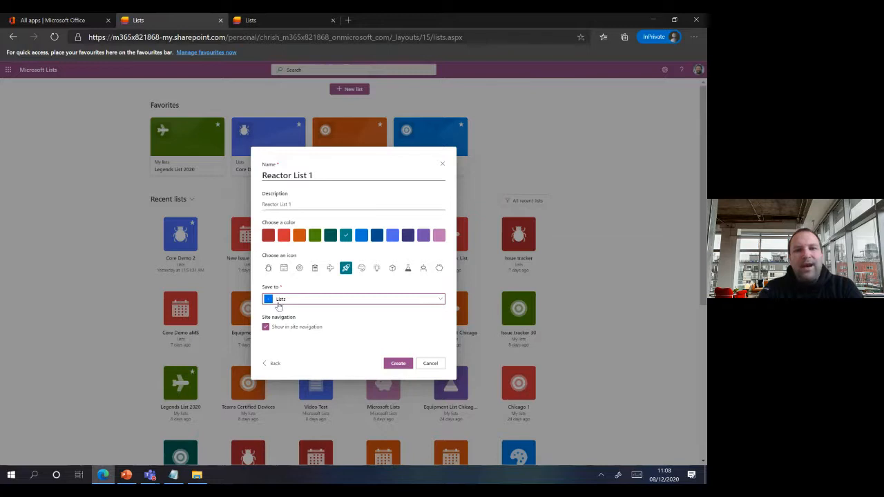
{"action": "left_click", "coordinate": [395, 363]}
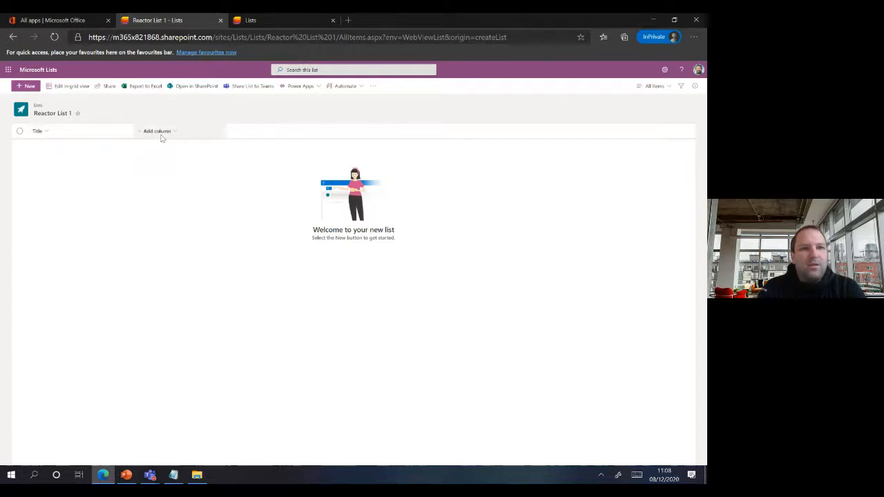
- Add a single-line text column named Vendor to Reactor List 1
{"action": "left_click", "coordinate": [163, 138]}
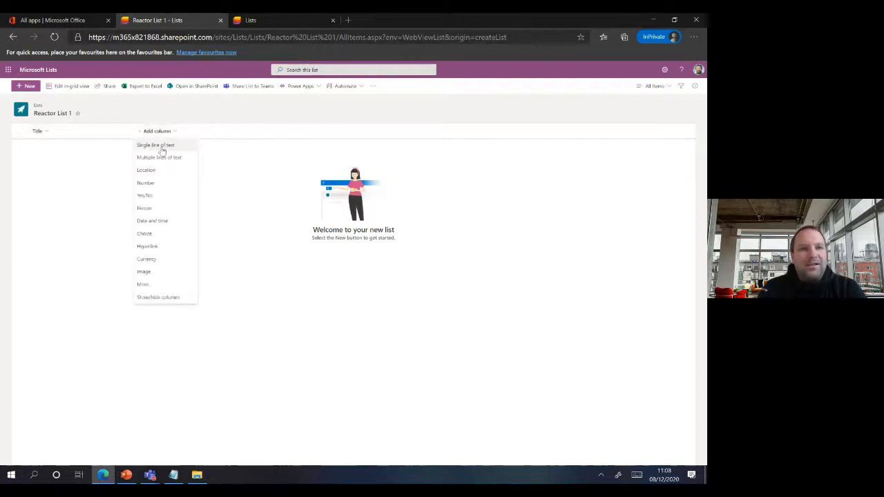
{"action": "left_click", "coordinate": [161, 146]}
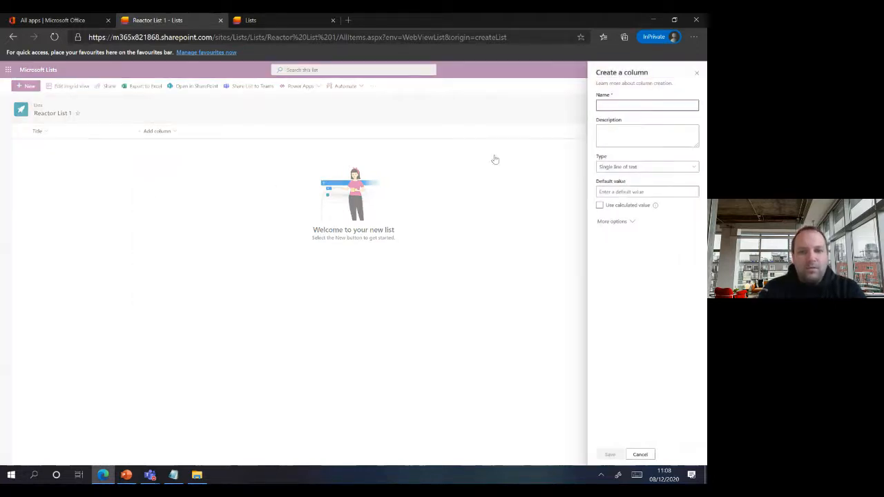
{"action": "type", "text": "Vendors"}
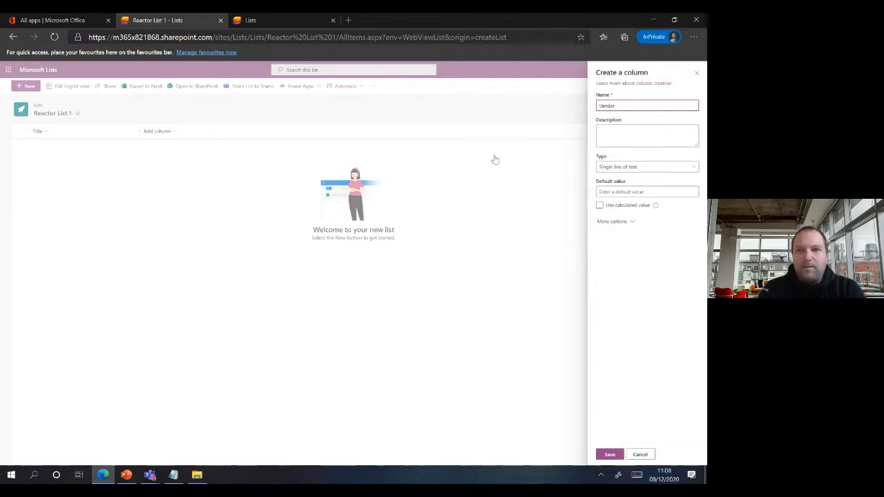
{"action": "left_click", "coordinate": [608, 454]}
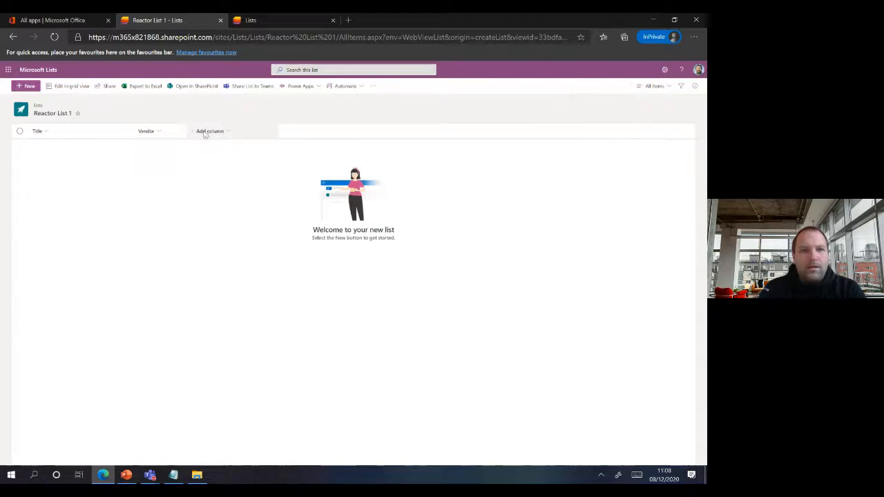
- Add a second single-line text column named Owner, then close the column types menu unused
{"action": "left_click", "coordinate": [205, 133]}
{"action": "left_click", "coordinate": [219, 146]}
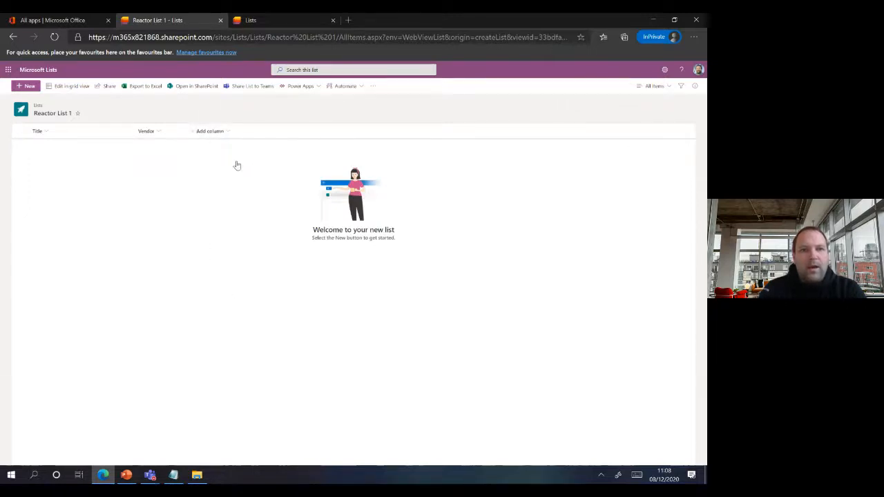
{"action": "type", "text": "Owner"}
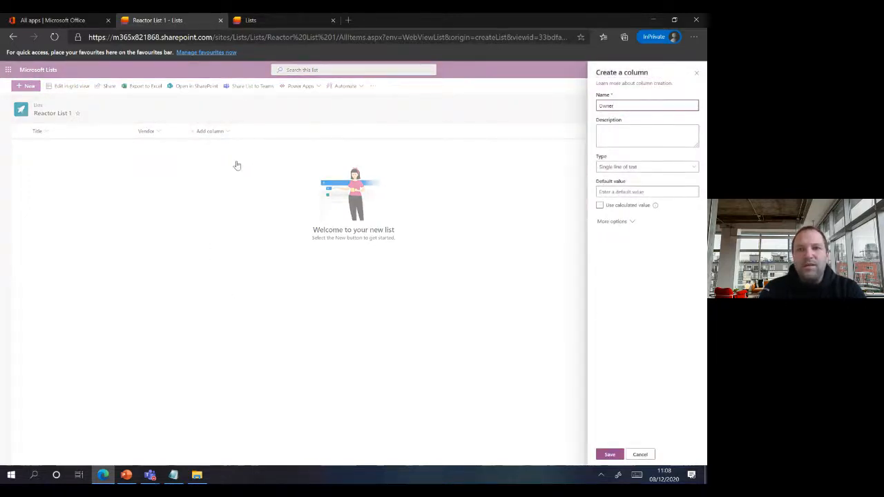
{"action": "left_click", "coordinate": [604, 454]}
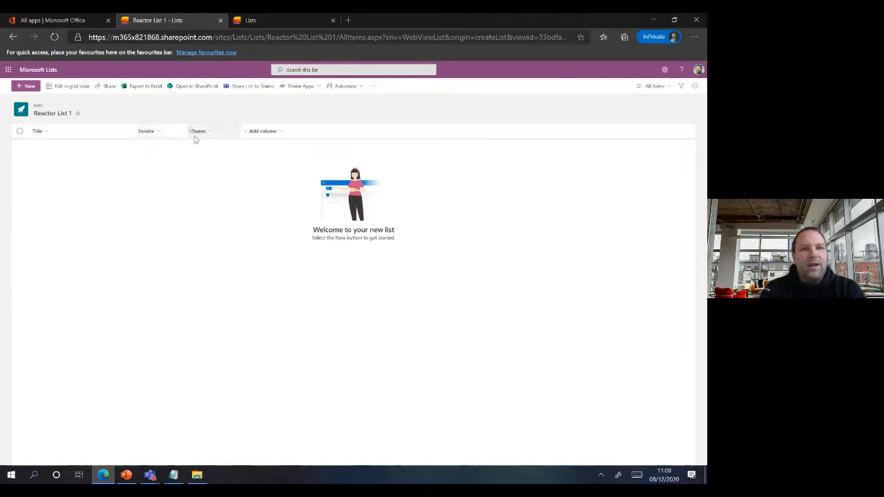
{"action": "left_click", "coordinate": [280, 132]}
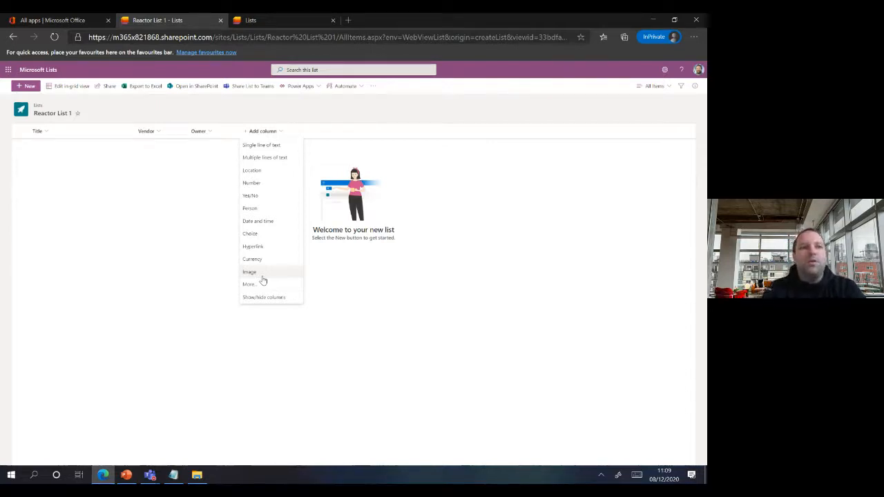
{"action": "left_click", "coordinate": [172, 234]}
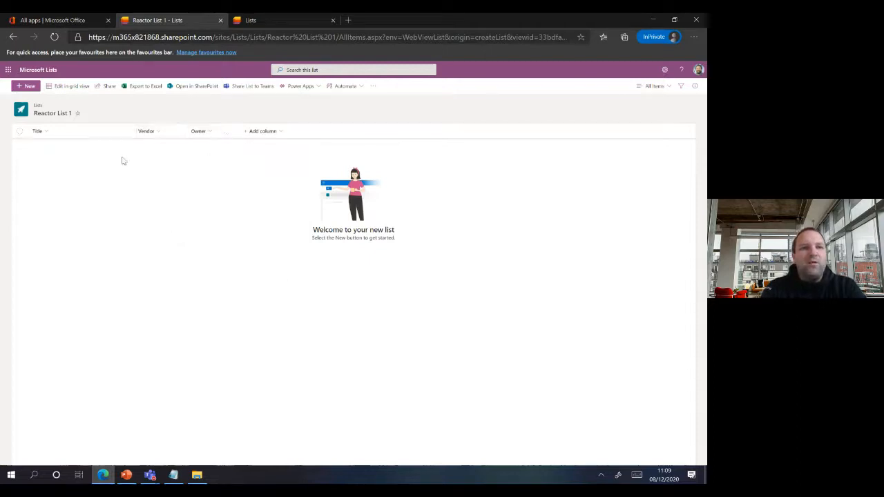
- Add an item titled 'IPhone 8' with vendor Apple and the first owner's name
{"action": "left_click", "coordinate": [23, 87]}
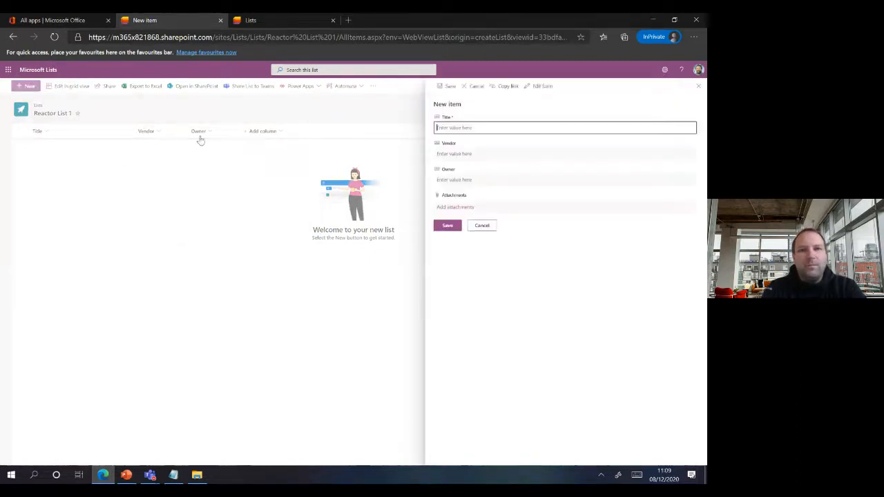
{"action": "type", "text": "A"}
{"action": "key", "text": "BackSpace"}
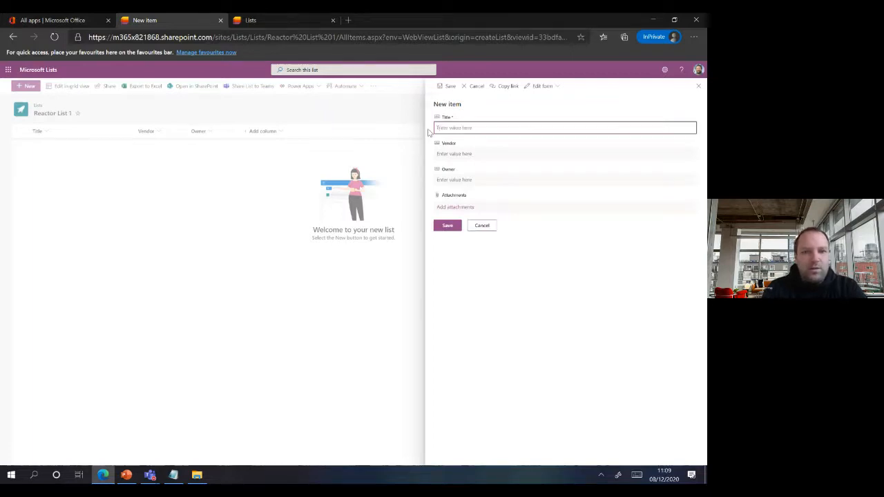
{"action": "type", "text": "I"}
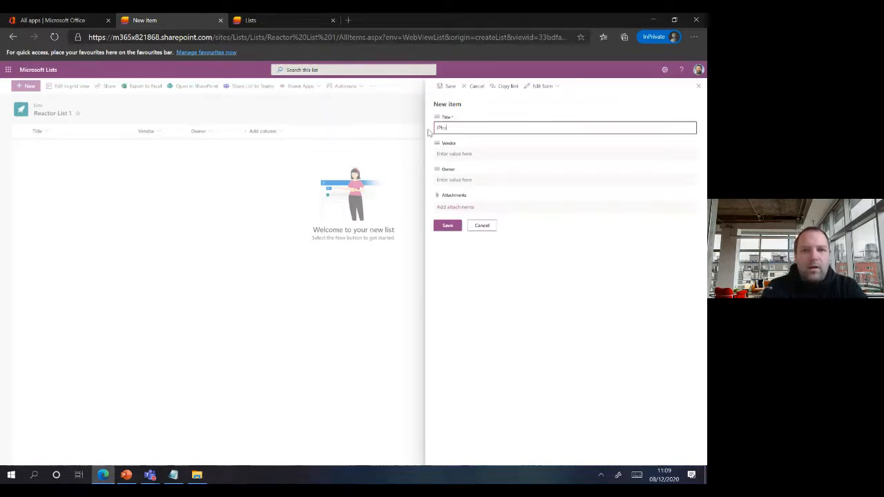
{"action": "type", "text": "Phone 8"}
{"action": "key", "text": "Tab"}
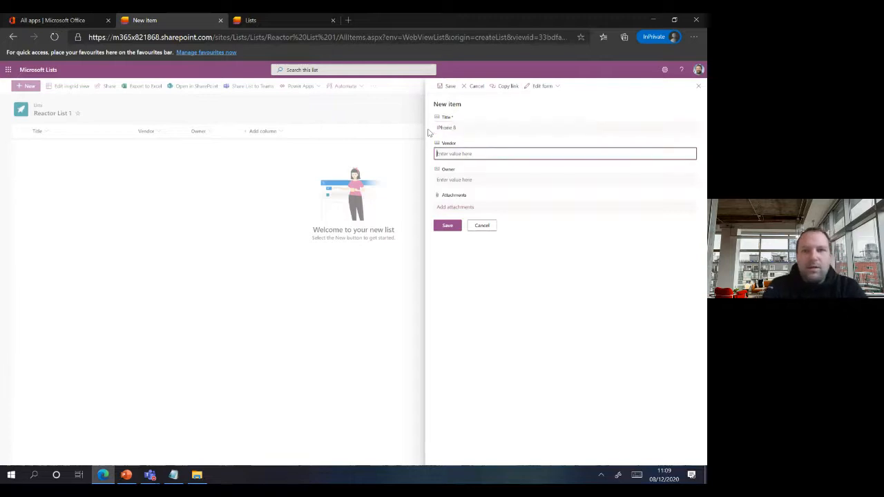
{"action": "type", "text": "Apple"}
{"action": "key", "text": "Tab"}
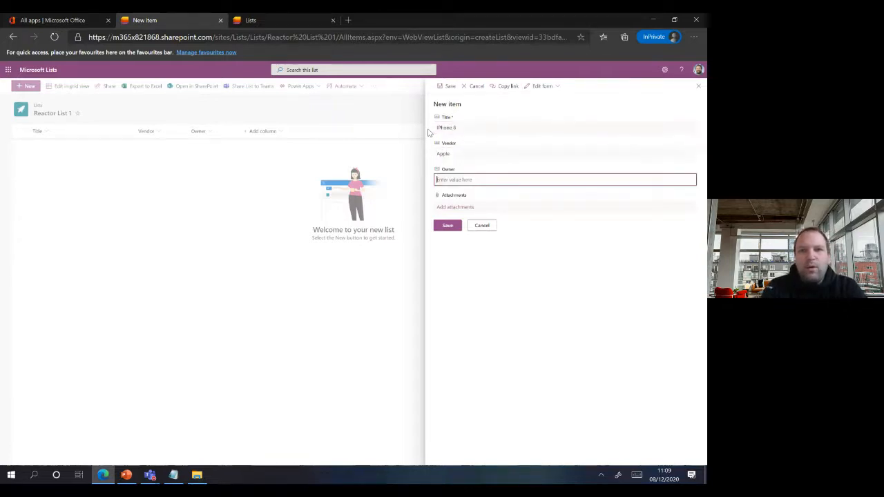
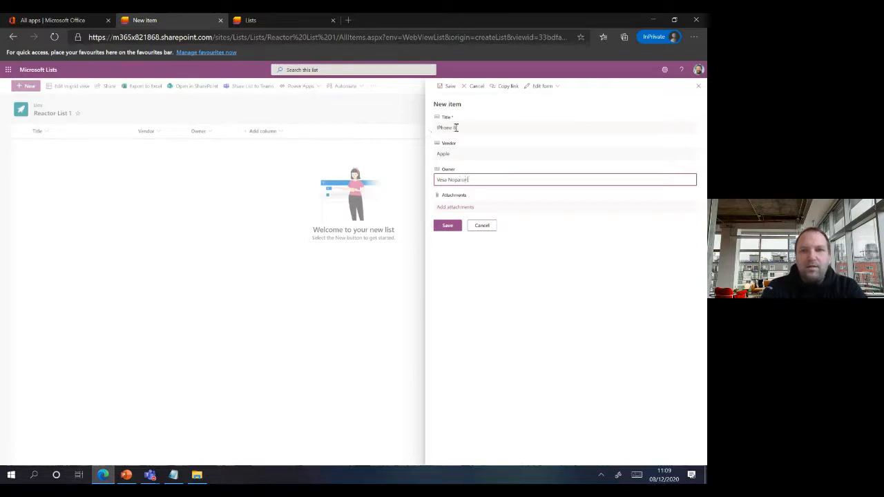
{"action": "left_click", "coordinate": [449, 226]}
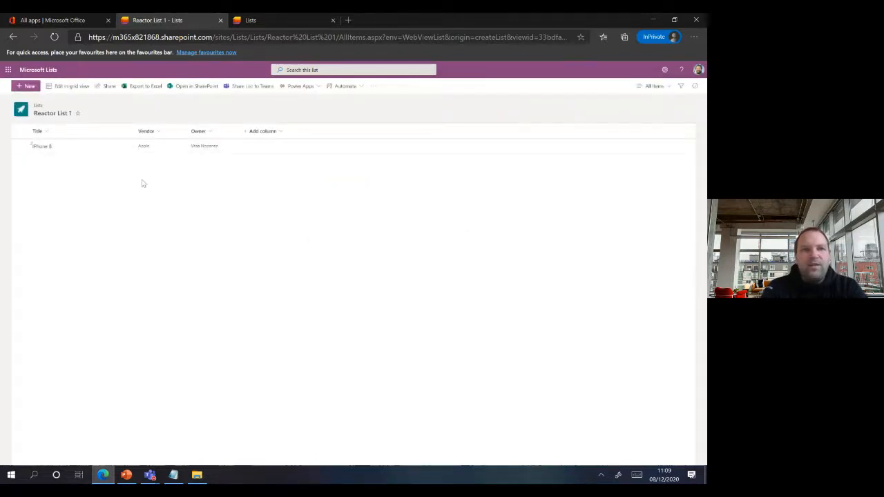
- Add a second 'iPhone 8' item with vendor Apple and a different owner's name
{"action": "left_click", "coordinate": [29, 86]}
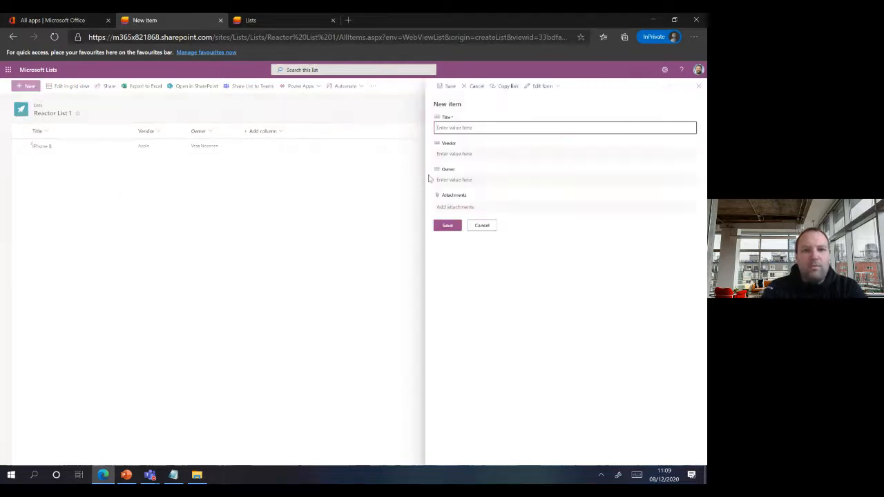
{"action": "type", "text": "iPhone"}
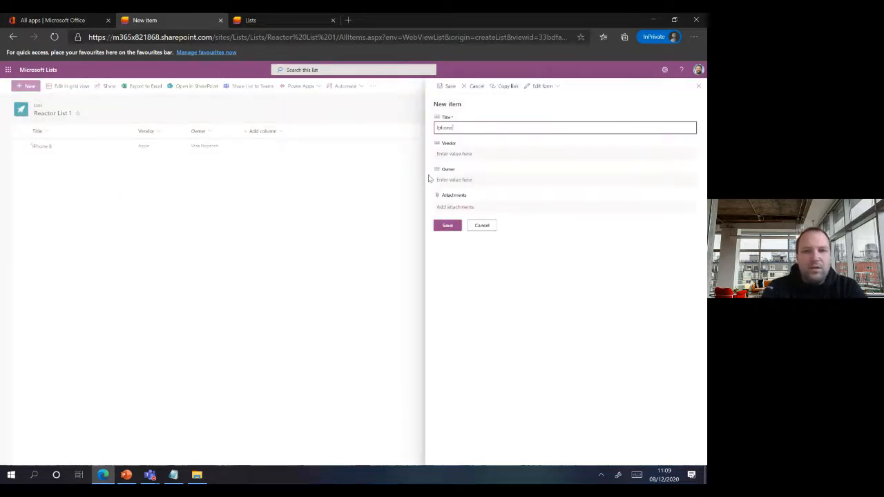
{"action": "key", "text": "BackSpace"}
{"action": "key", "text": "BackSpace"}
{"action": "key", "text": "BackSpace"}
{"action": "key", "text": "BackSpace"}
{"action": "key", "text": "BackSpace"}
{"action": "key", "text": "BackSpace"}
{"action": "type", "text": "iP"}
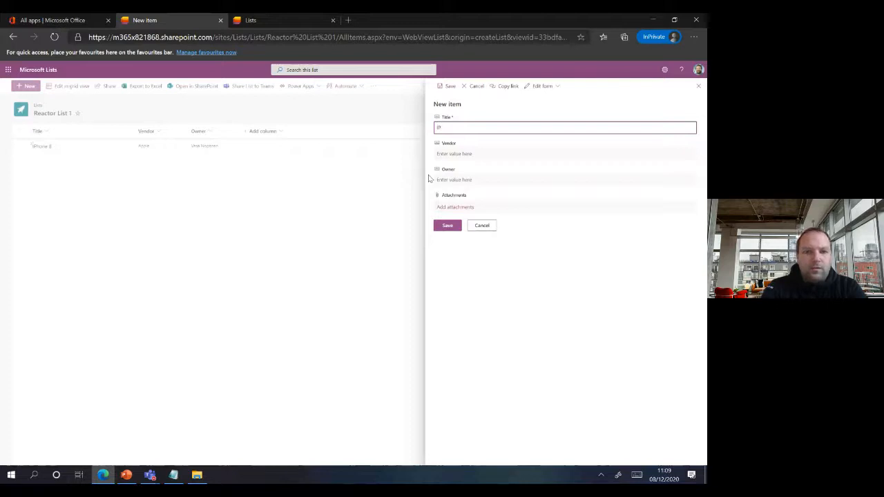
{"action": "type", "text": "hone 8"}
{"action": "key", "text": "Tab"}
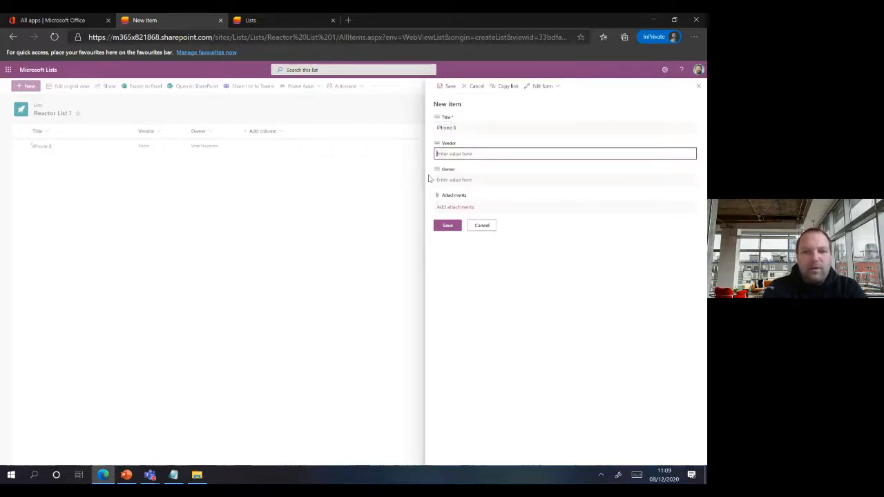
{"action": "type", "text": "Apple"}
{"action": "key", "text": "Tab"}
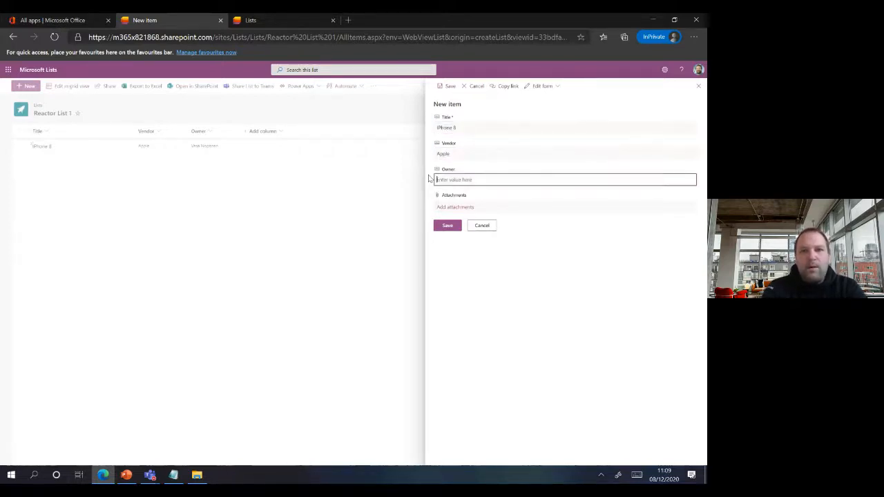
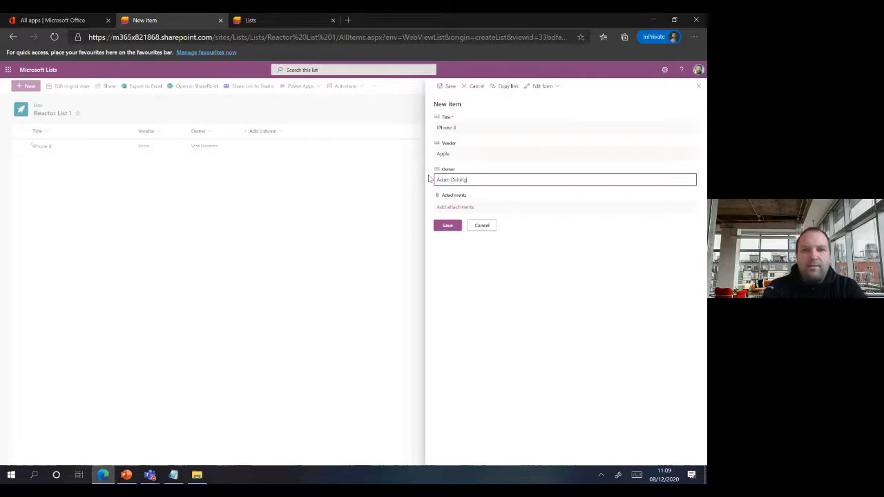
{"action": "left_click", "coordinate": [447, 226]}
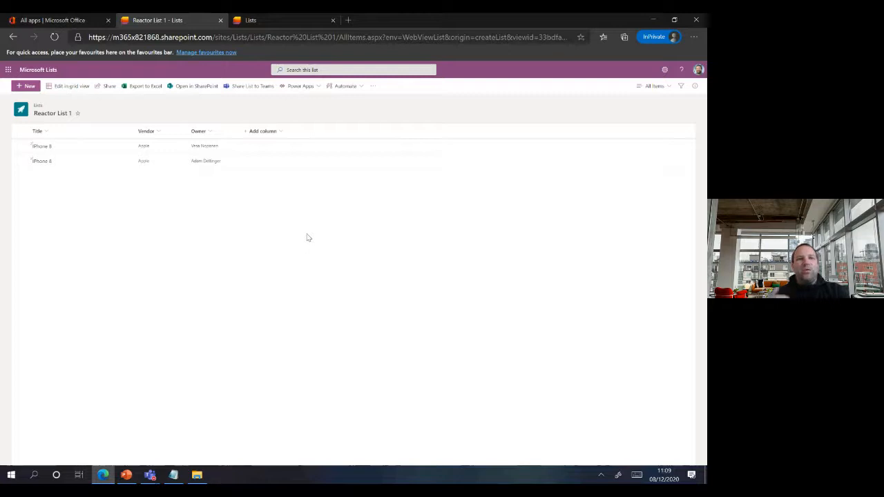
- Go back to the Microsoft Lists home page and switch to the PowerPoint presentation
{"action": "left_click", "coordinate": [281, 132]}
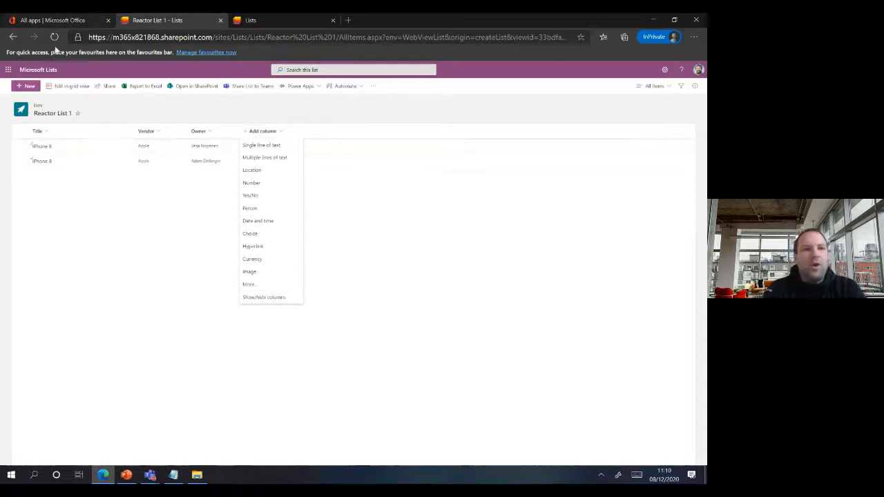
{"action": "left_click", "coordinate": [44, 70]}
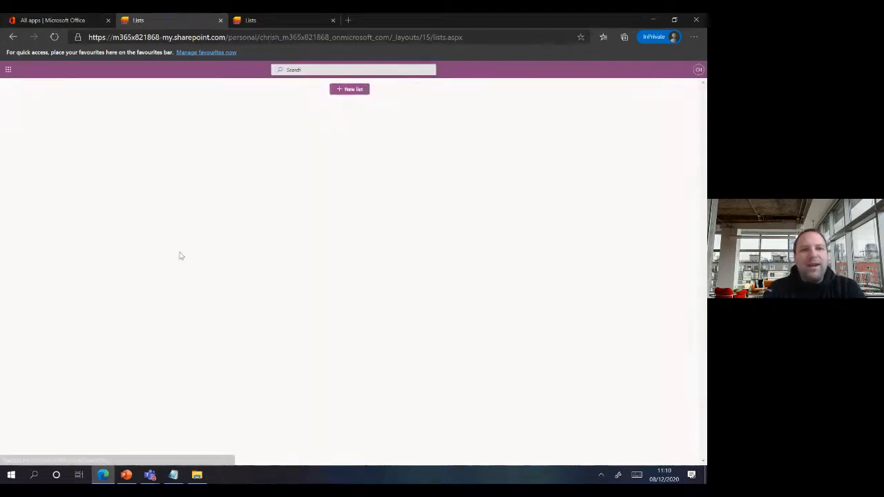
{"action": "left_click", "coordinate": [127, 475]}
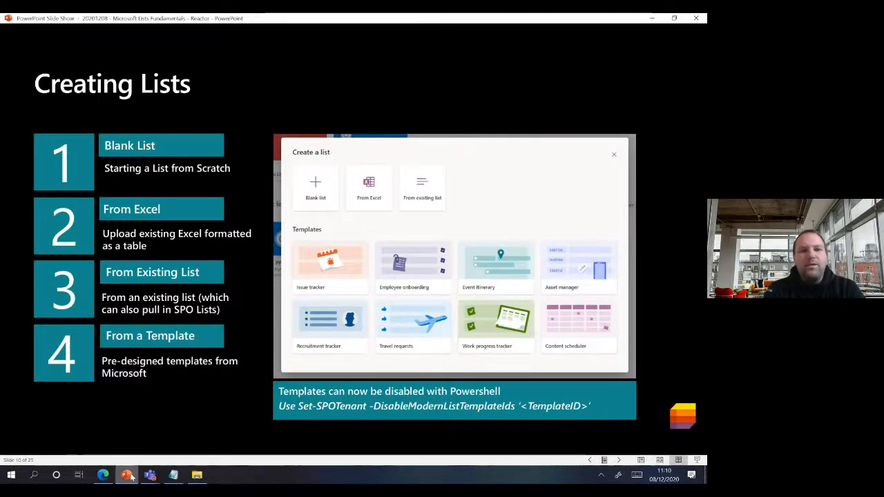
- Switch from the PowerPoint slide show back to the Microsoft Lists home in Edge
{"action": "mouse_move", "coordinate": [127, 475]}
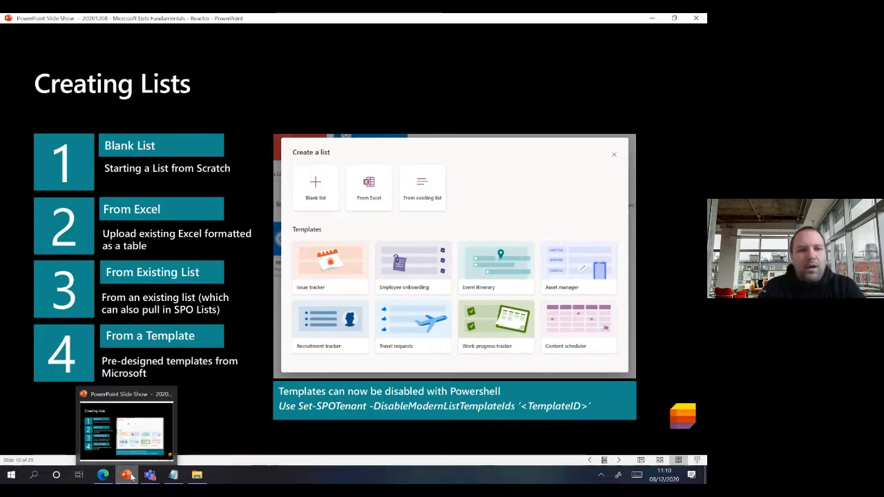
{"action": "left_click", "coordinate": [131, 477]}
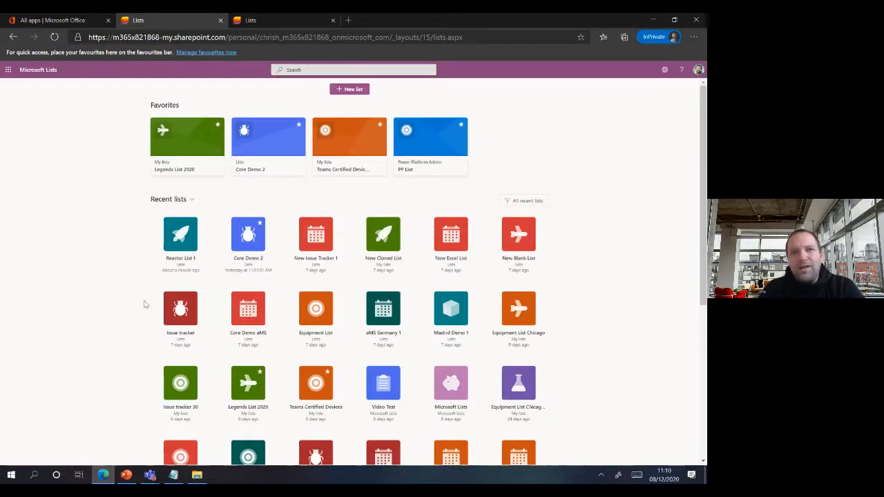
- Start a new list from Equipment List.xlsx, accepting its Title, Vendor and Owner column types
{"action": "right_click", "coordinate": [353, 91]}
{"action": "left_click", "coordinate": [346, 91]}
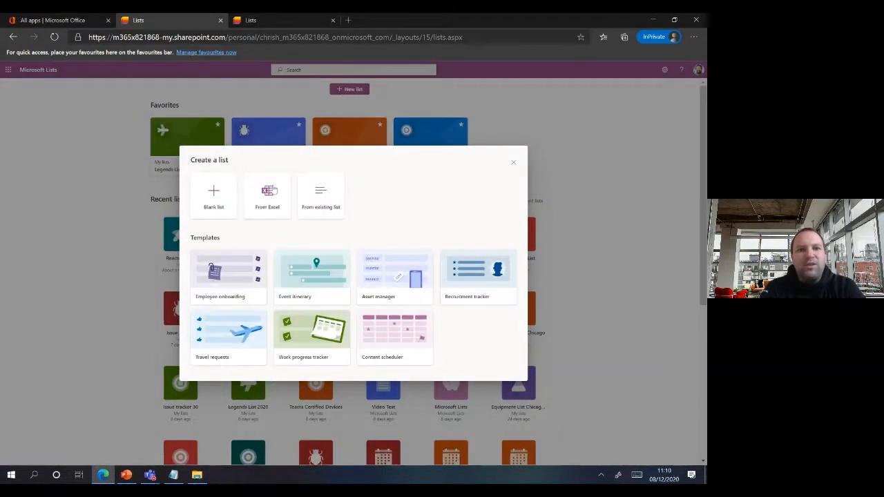
{"action": "left_click", "coordinate": [274, 189]}
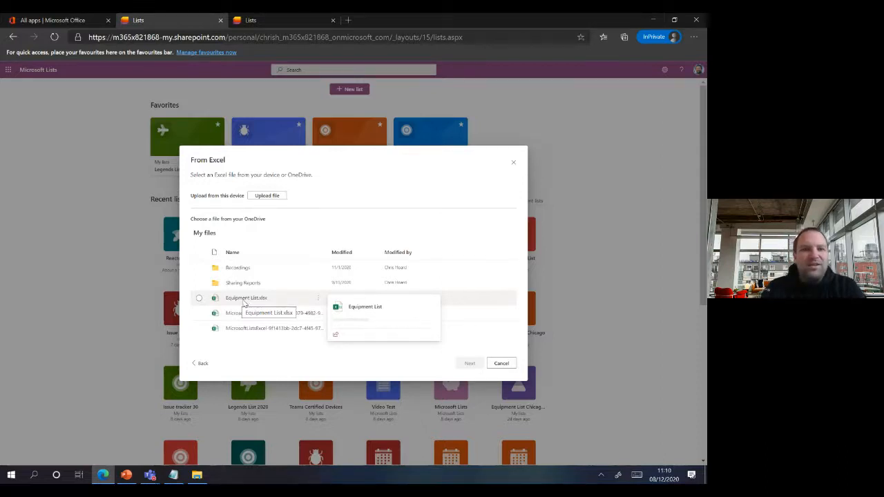
{"action": "left_click", "coordinate": [198, 298]}
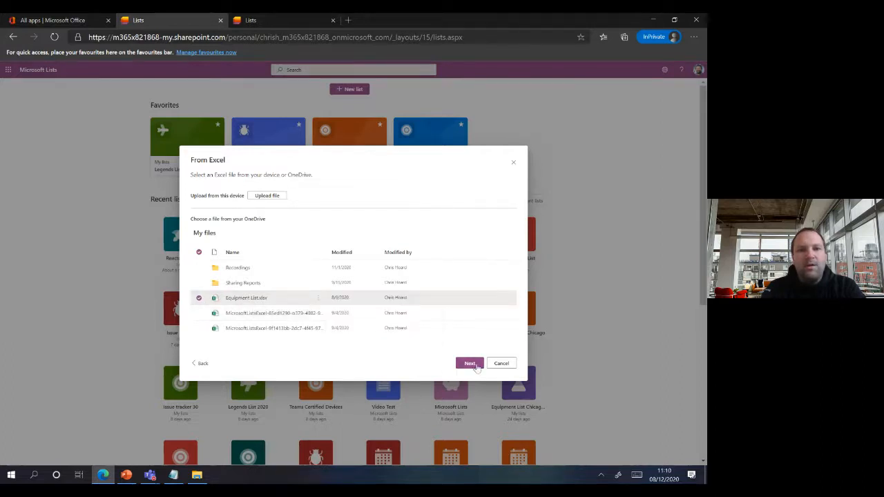
{"action": "left_click", "coordinate": [471, 364]}
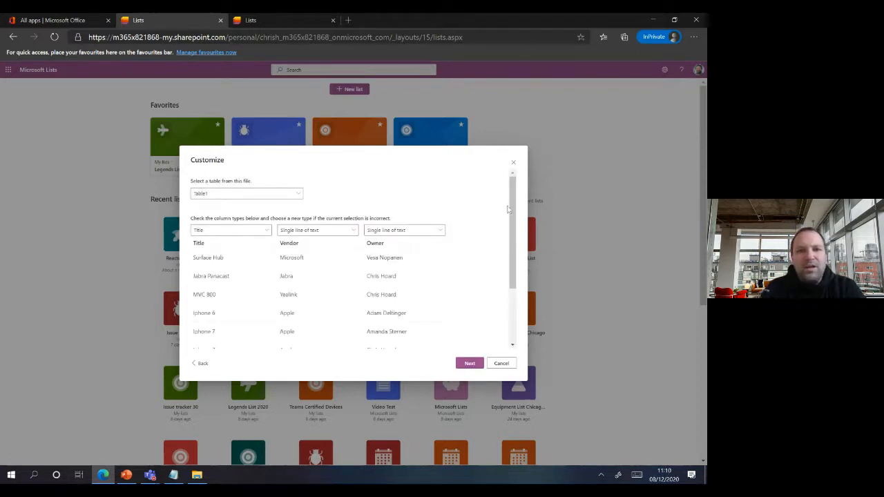
{"action": "mouse_move", "coordinate": [512, 208]}
{"action": "left_mouse_down"}
{"action": "mouse_move", "coordinate": [513, 255]}
{"action": "mouse_move", "coordinate": [514, 217]}
{"action": "left_mouse_up"}
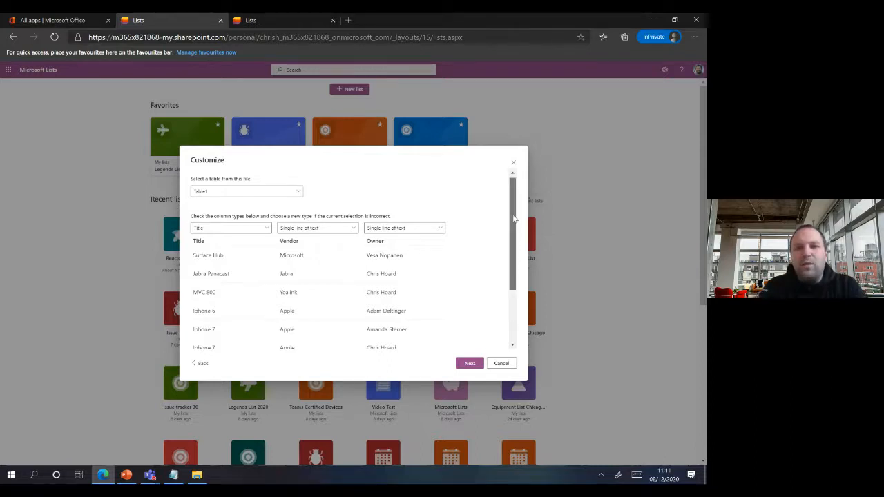
{"action": "left_click_drag", "start_coordinate": [514, 218], "coordinate": [519, 273]}
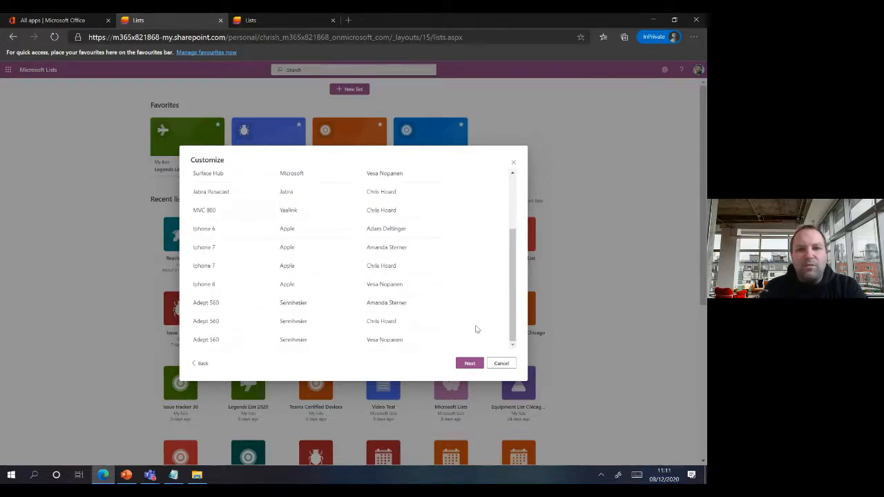
{"action": "left_click", "coordinate": [470, 365]}
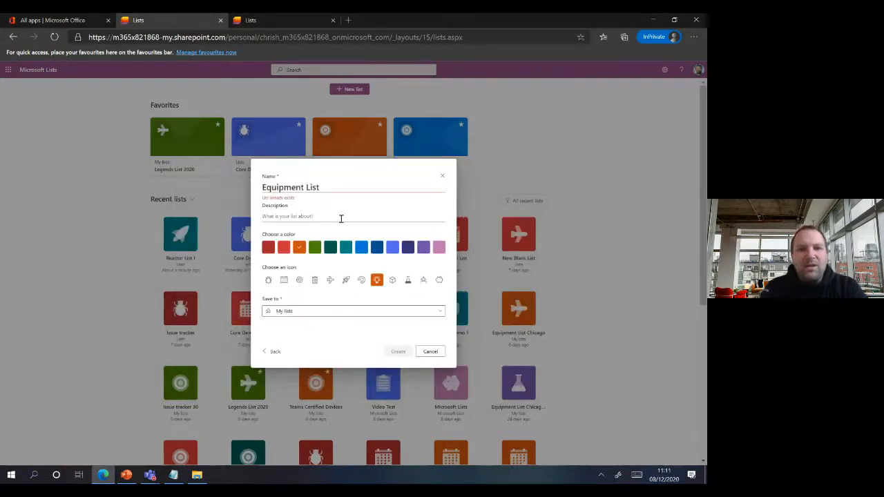
- Name the list Reactor List 2, make it red with a calendar icon, save to Lists, and create it
{"action": "left_click_drag", "start_coordinate": [344, 191], "coordinate": [262, 188]}
{"action": "type", "text": "Re"}
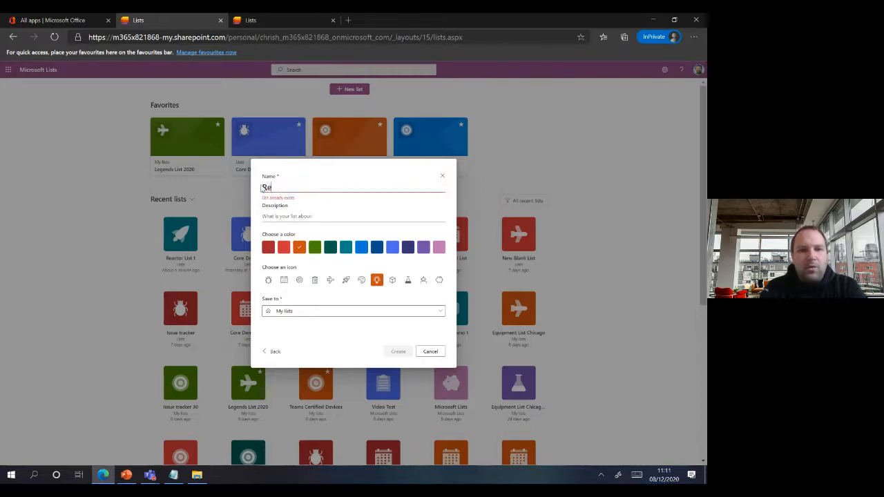
{"action": "type", "text": "adtor List 2"}
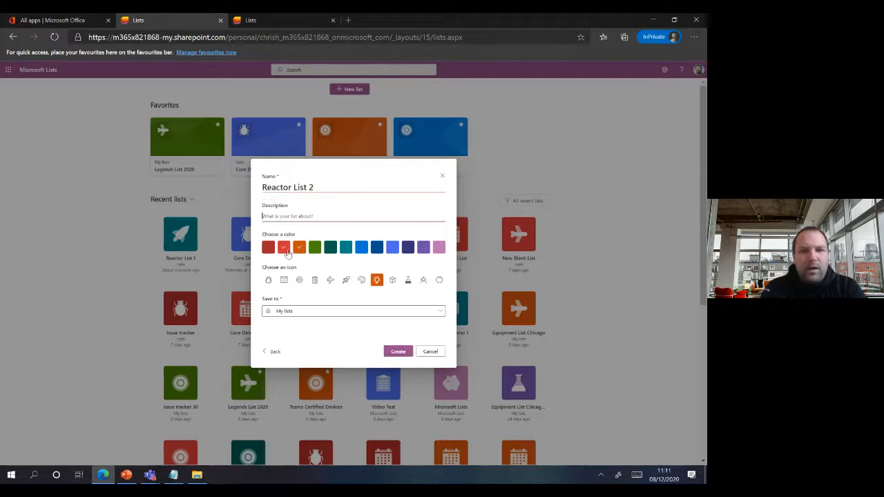
{"action": "left_click", "coordinate": [284, 247]}
{"action": "left_click", "coordinate": [283, 280]}
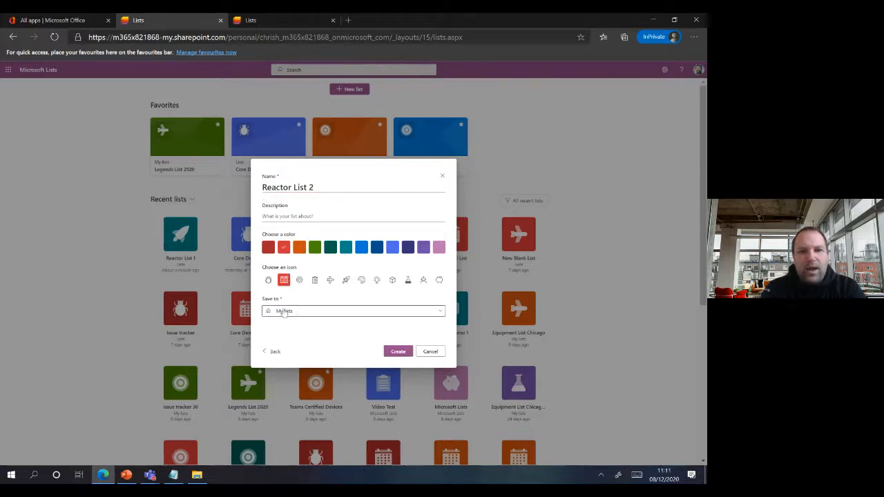
{"action": "left_click", "coordinate": [300, 311]}
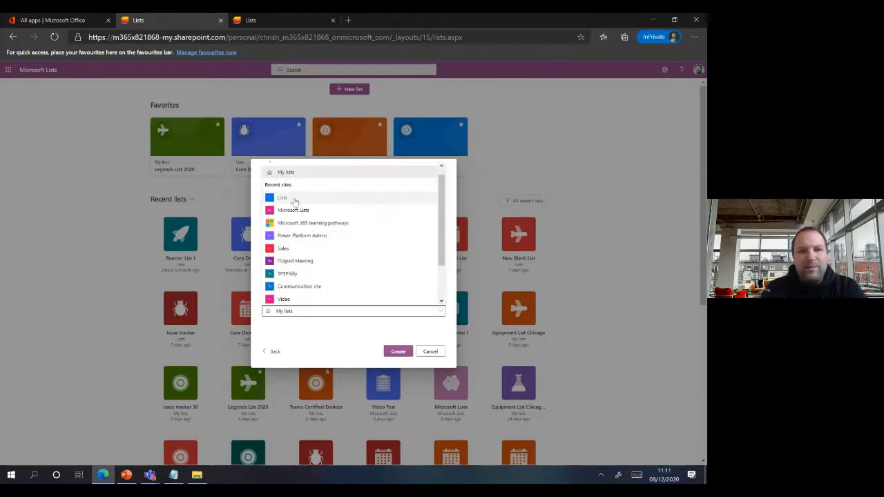
{"action": "left_click", "coordinate": [288, 199]}
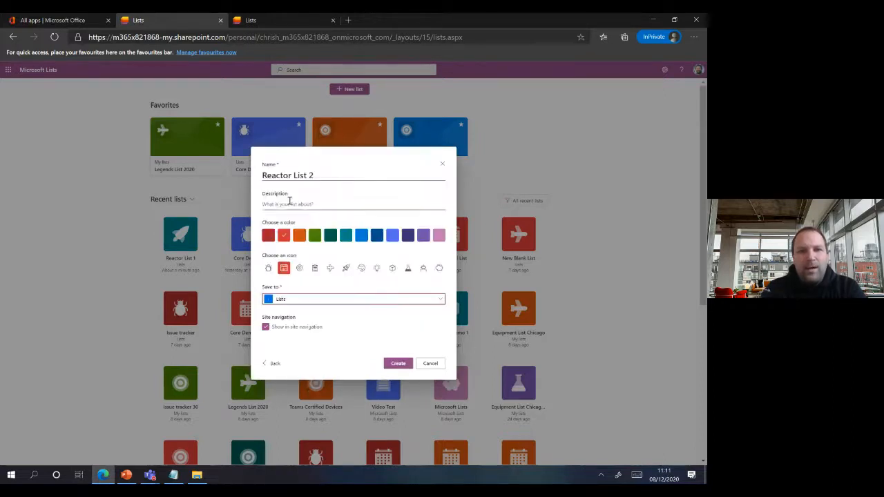
{"action": "left_click", "coordinate": [403, 364]}
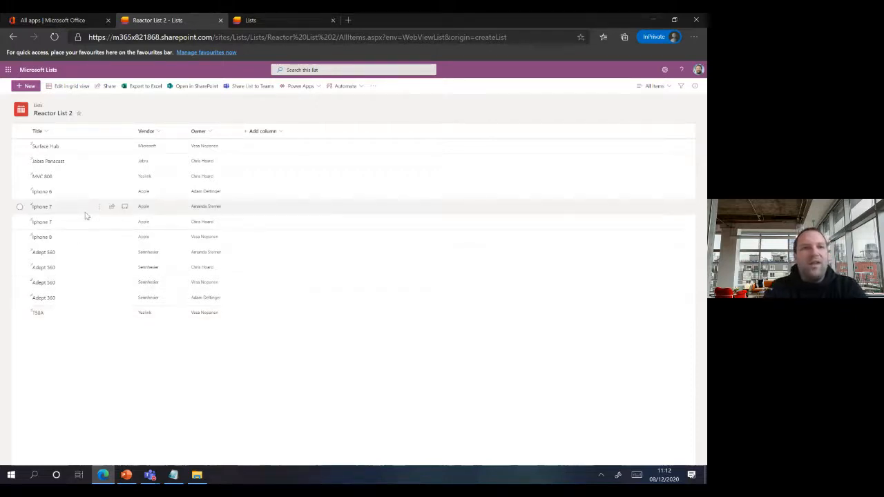
{"action": "left_click", "coordinate": [48, 70]}
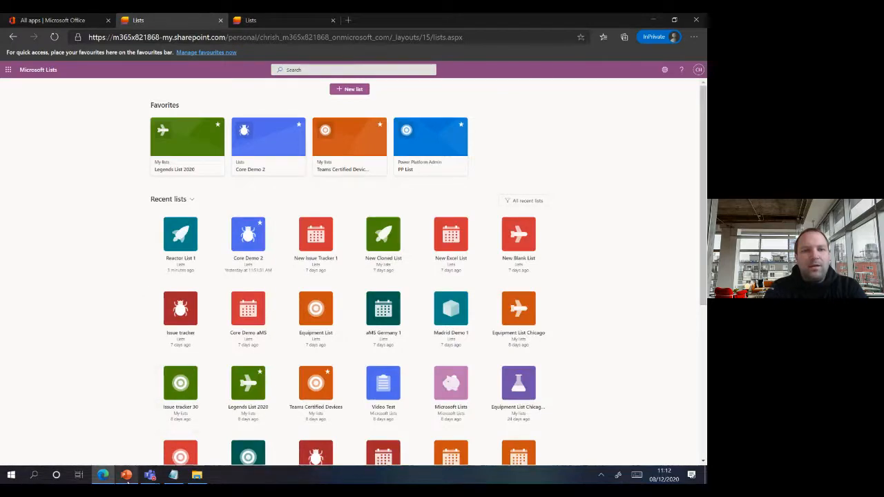
{"action": "left_click", "coordinate": [126, 476]}
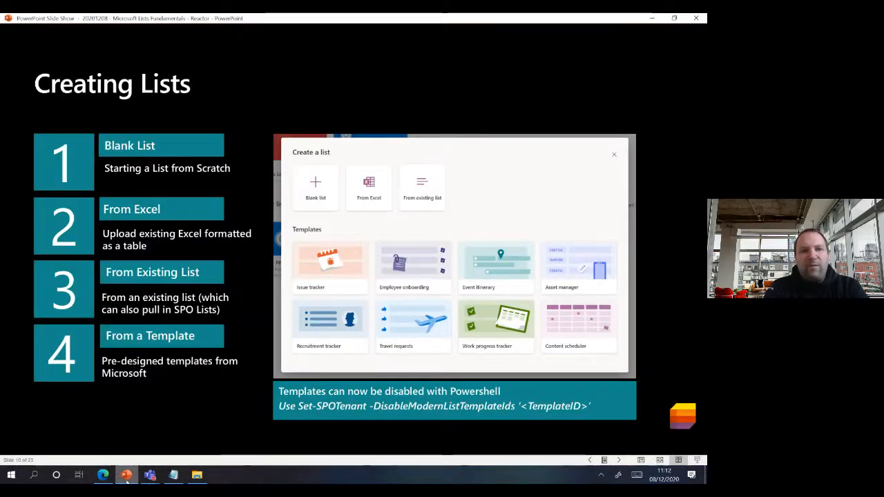
{"action": "left_click", "coordinate": [103, 475]}
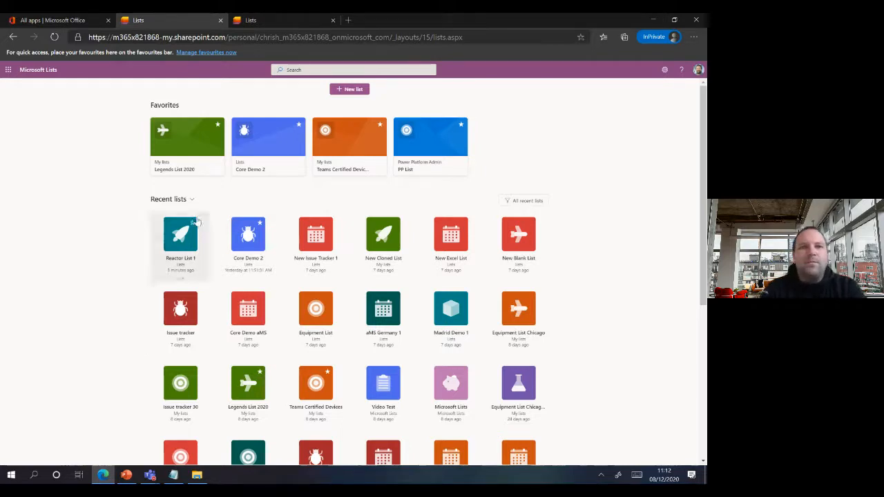
- Start a new list based on the existing Equipment List
{"action": "left_click", "coordinate": [357, 89]}
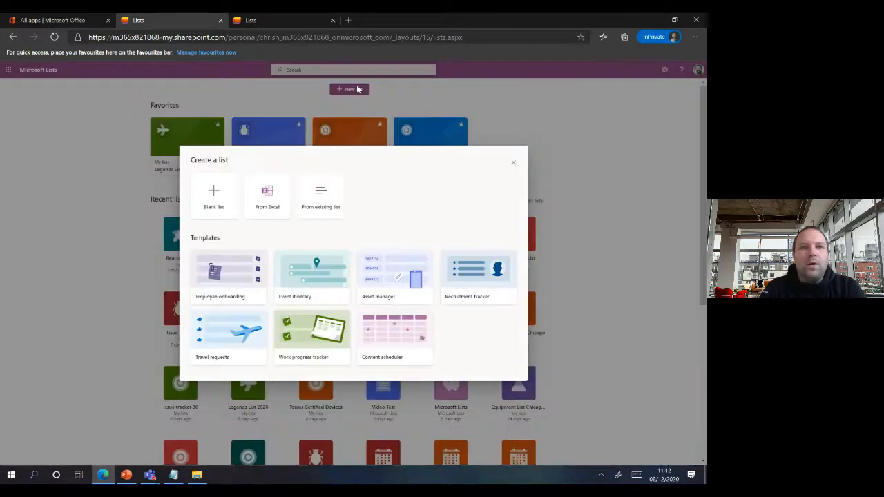
{"action": "left_click", "coordinate": [323, 190]}
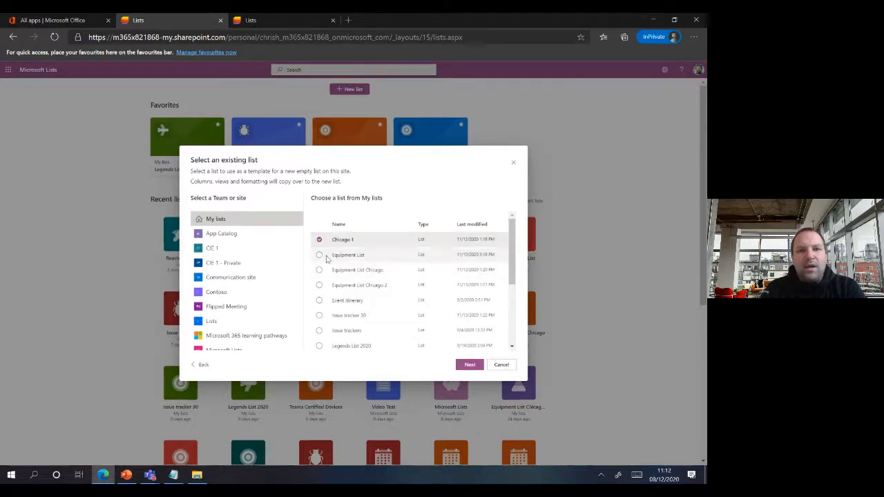
{"action": "left_click", "coordinate": [324, 256]}
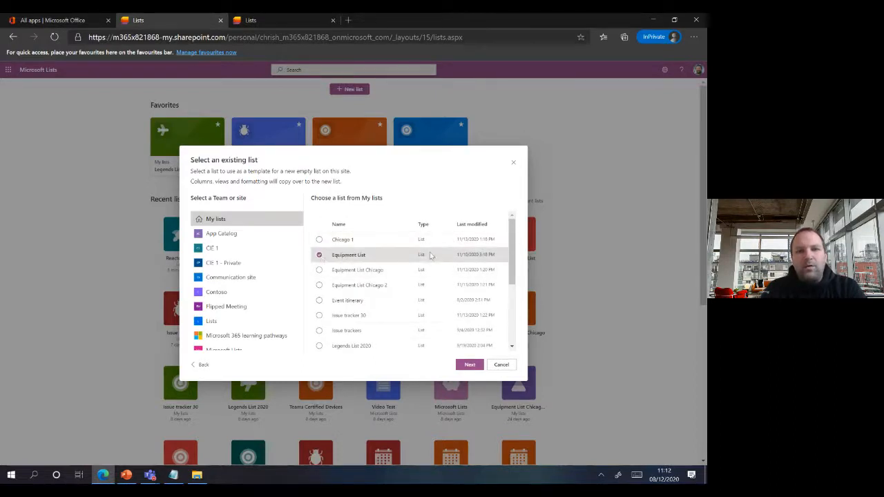
{"action": "left_click", "coordinate": [469, 365]}
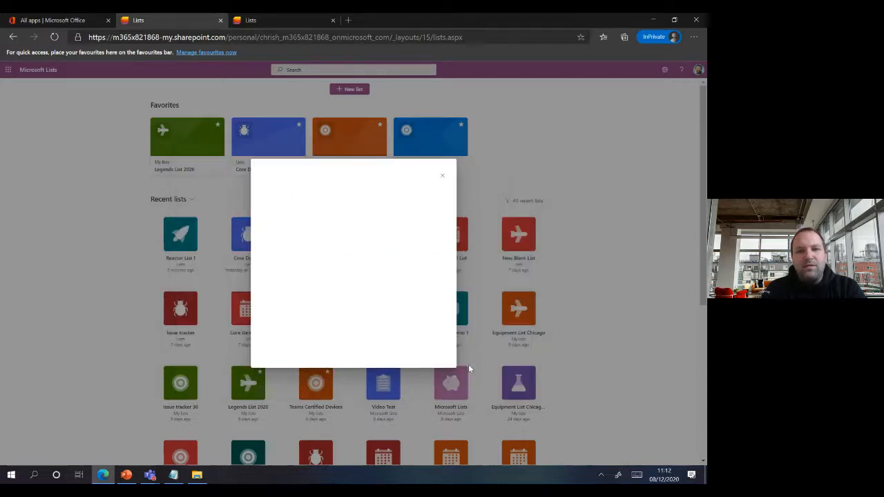
- Name it Reactor List 3, red with a target icon, saved to the Lists site, and create it
{"action": "left_click_drag", "start_coordinate": [322, 185], "coordinate": [255, 189]}
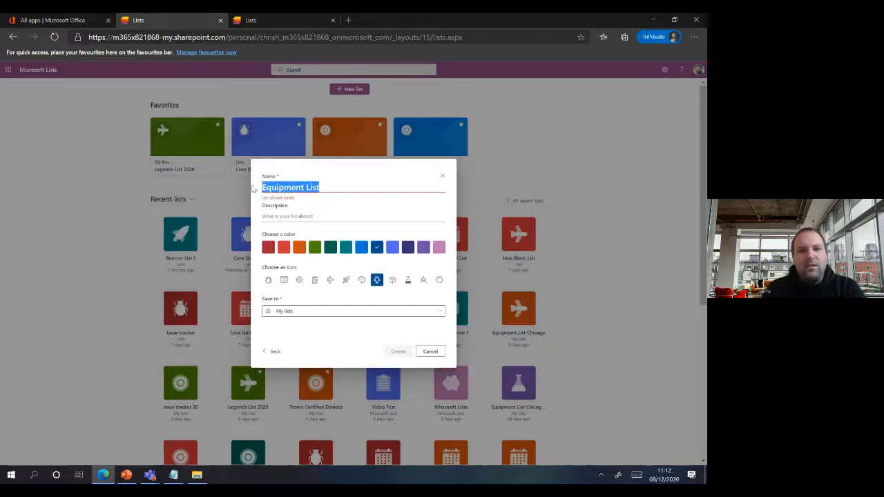
{"action": "type", "text": "Reactor"}
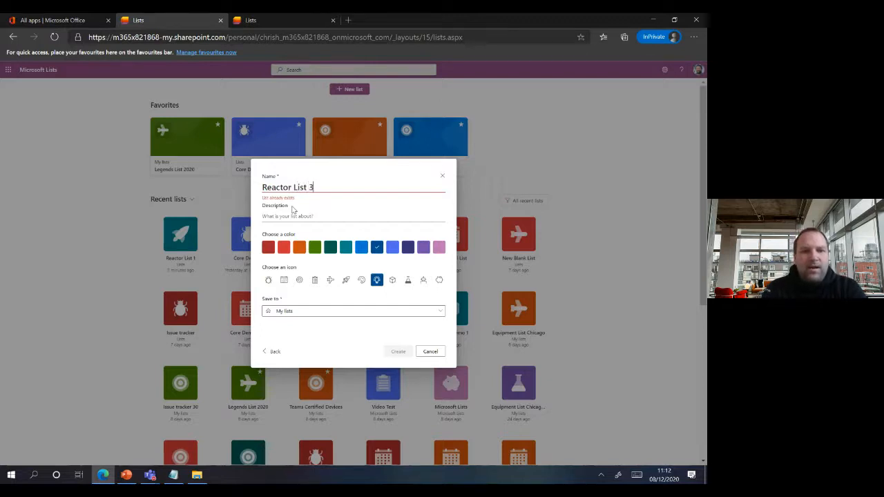
{"action": "left_click", "coordinate": [268, 247]}
{"action": "left_click", "coordinate": [299, 280]}
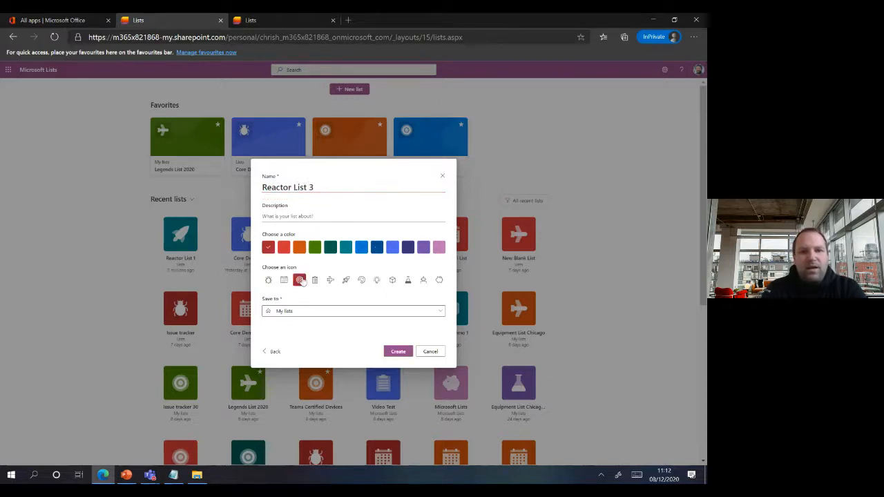
{"action": "left_click", "coordinate": [302, 312]}
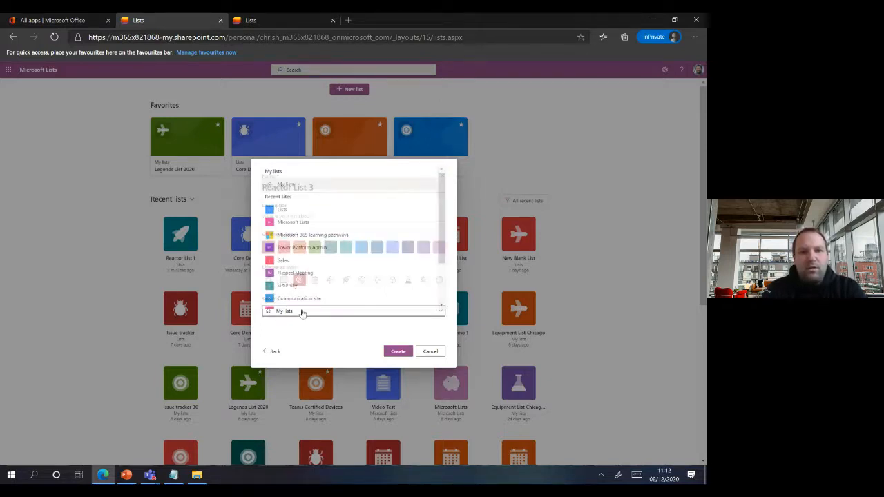
{"action": "left_click", "coordinate": [320, 208]}
{"action": "left_click", "coordinate": [401, 364]}
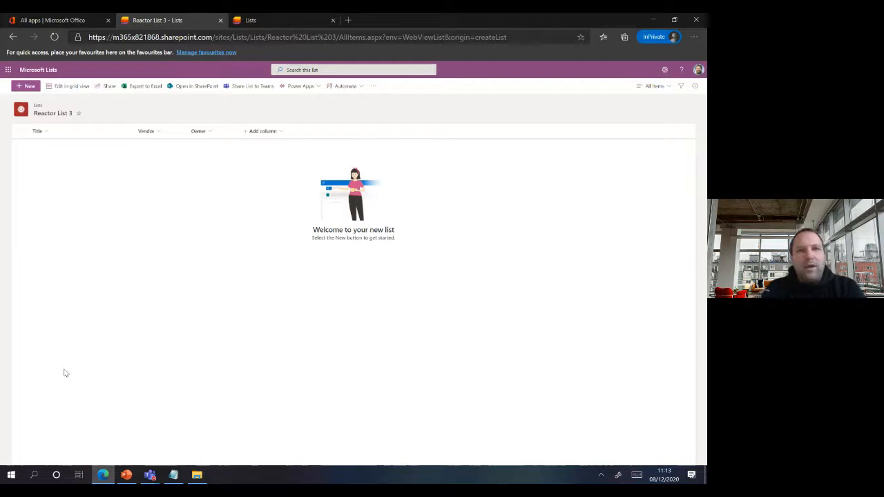
- Glance at the Creating Lists slide, then return to the Lists home and begin a new list
{"action": "left_click", "coordinate": [53, 71]}
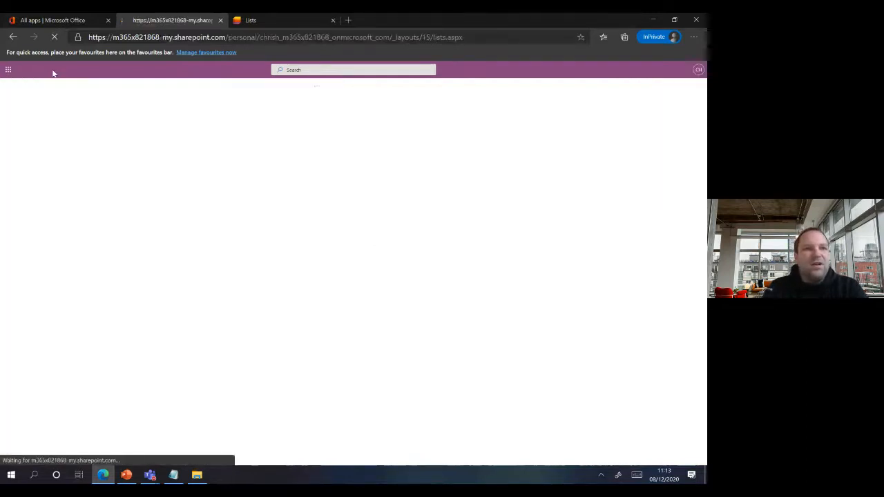
{"action": "left_click", "coordinate": [128, 476]}
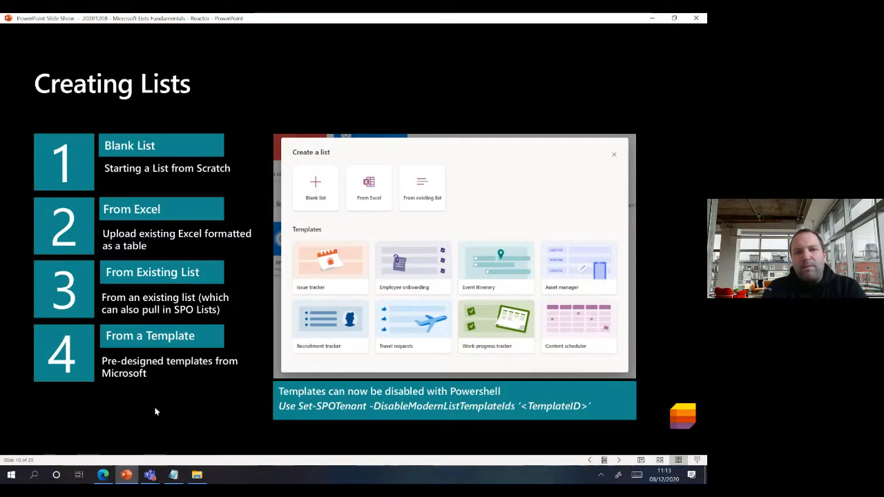
{"action": "left_click", "coordinate": [103, 476]}
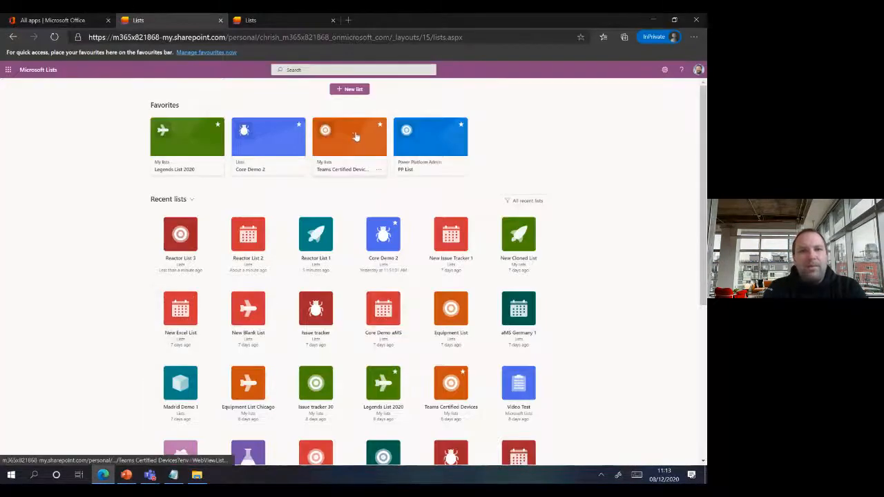
{"action": "left_click", "coordinate": [351, 89]}
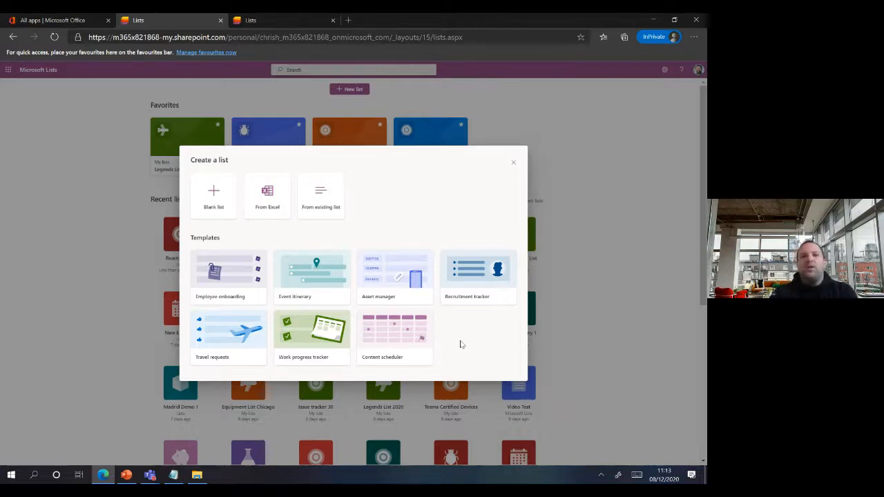
- Preview the Employee onboarding template and browse its sample content
{"action": "left_click", "coordinate": [233, 276]}
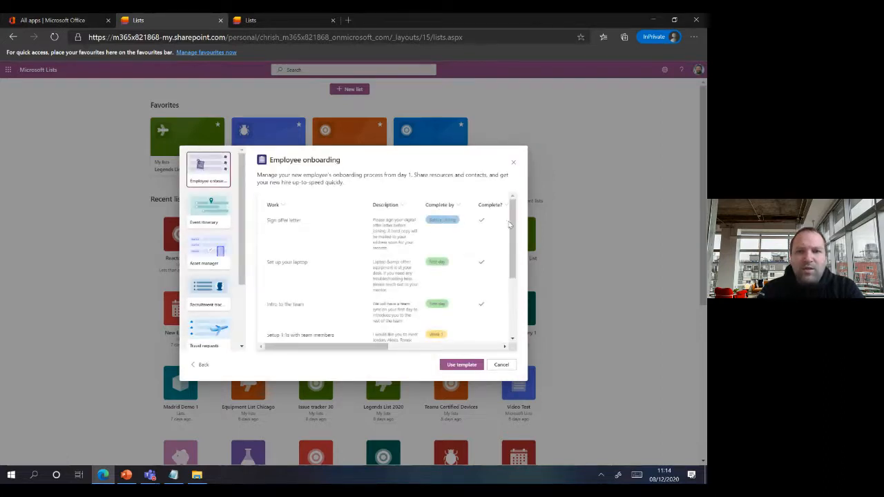
{"action": "left_click_drag", "start_coordinate": [335, 349], "coordinate": [308, 341]}
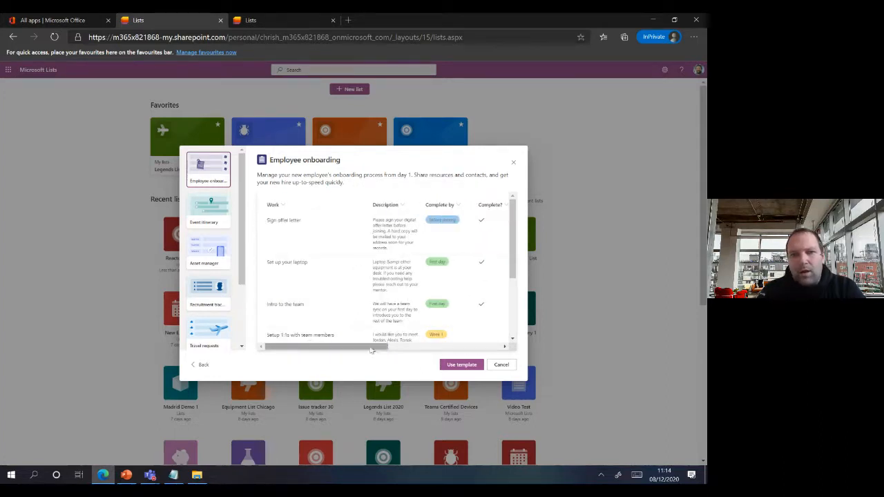
{"action": "scroll", "coordinate": [366, 350], "scroll_direction": "right", "scroll_amount": 3}
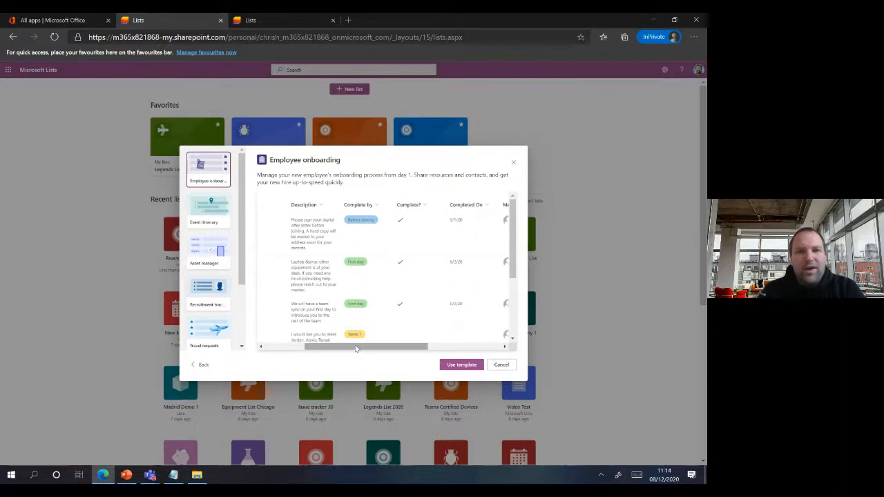
{"action": "left_click_drag", "start_coordinate": [356, 349], "coordinate": [430, 349]}
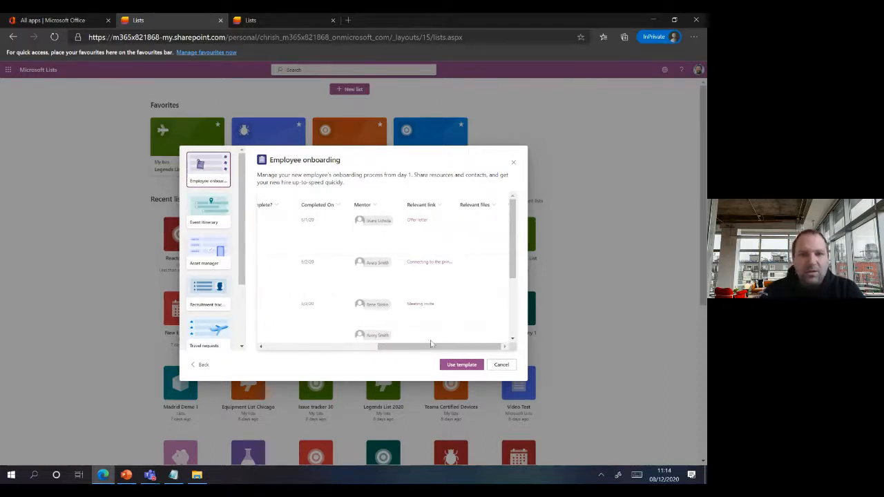
- Create Reactor 4 from the template in red with a new icon, saved to the Lists site
{"action": "left_click", "coordinate": [458, 366]}
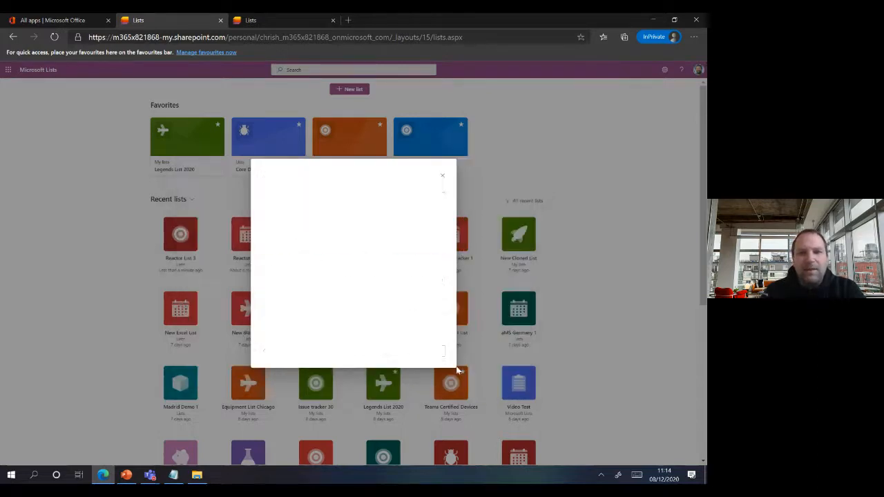
{"action": "triple_click", "coordinate": [350, 188]}
{"action": "type", "text": "R"}
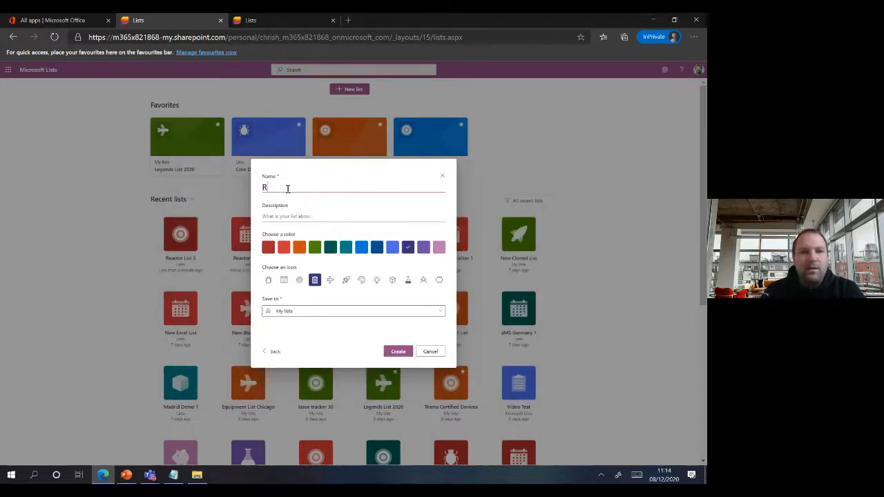
{"action": "type", "text": "eactor 4"}
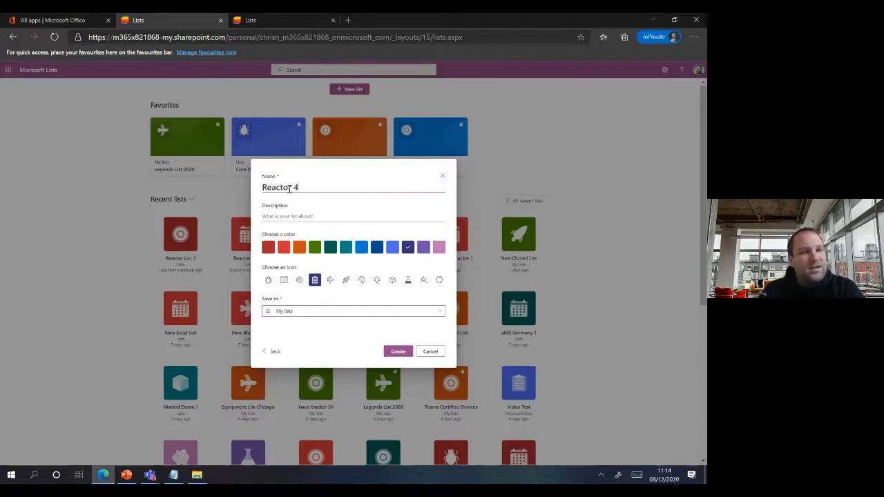
{"action": "left_click", "coordinate": [284, 247]}
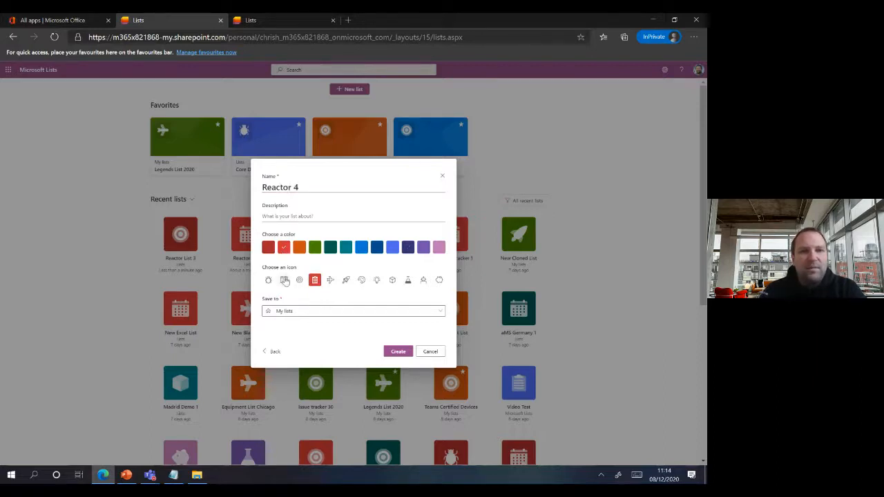
{"action": "left_click", "coordinate": [284, 280]}
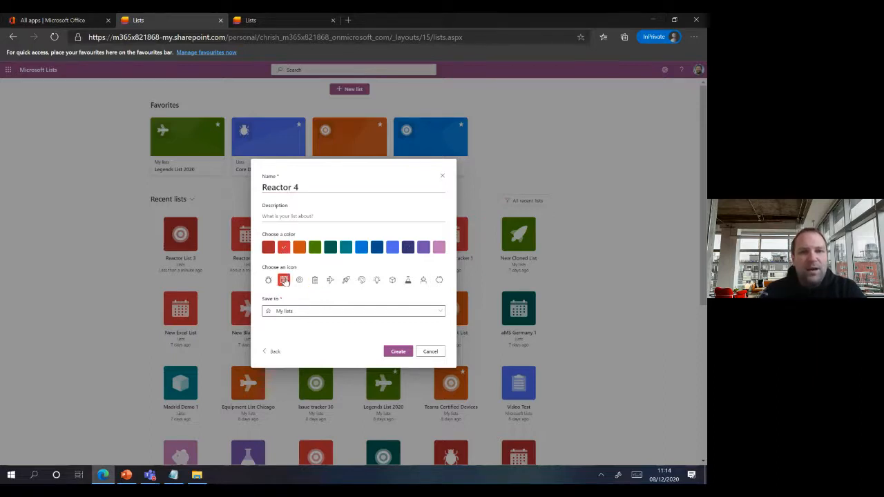
{"action": "left_click", "coordinate": [308, 312]}
{"action": "left_click", "coordinate": [314, 199]}
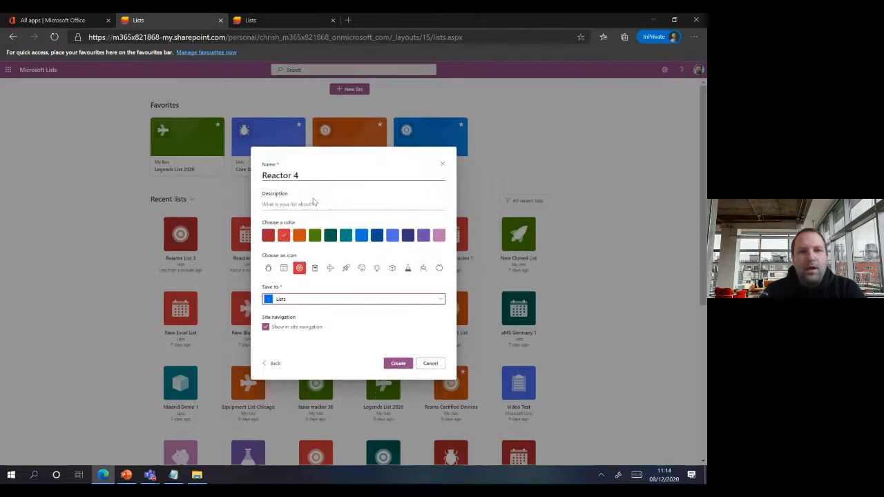
{"action": "left_click", "coordinate": [387, 363]}
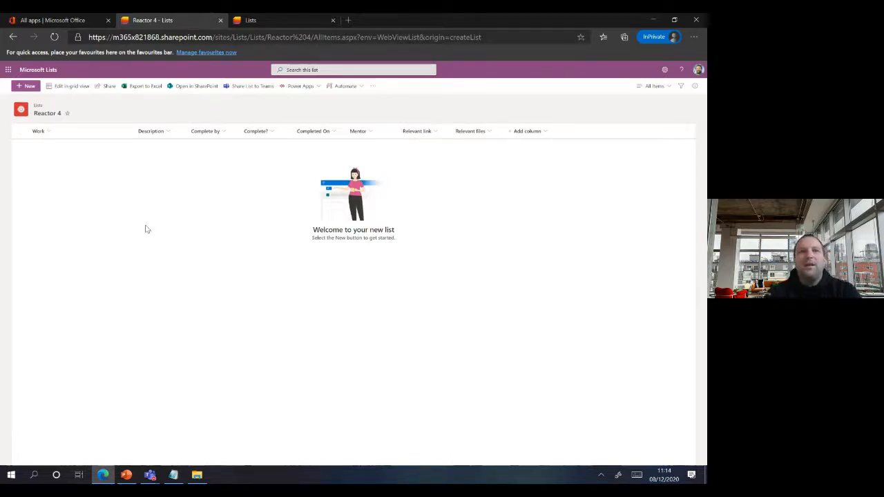
{"action": "left_click", "coordinate": [53, 72]}
- Advance the slide show to slide 11, Favouriting Lists, then go back to Microsoft Lists
{"action": "key", "text": "alt+Tab"}
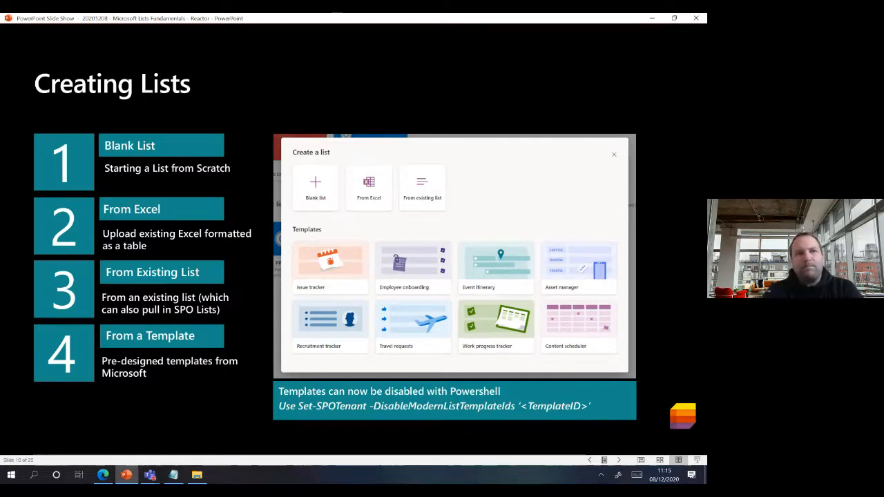
{"action": "key", "text": "Right"}
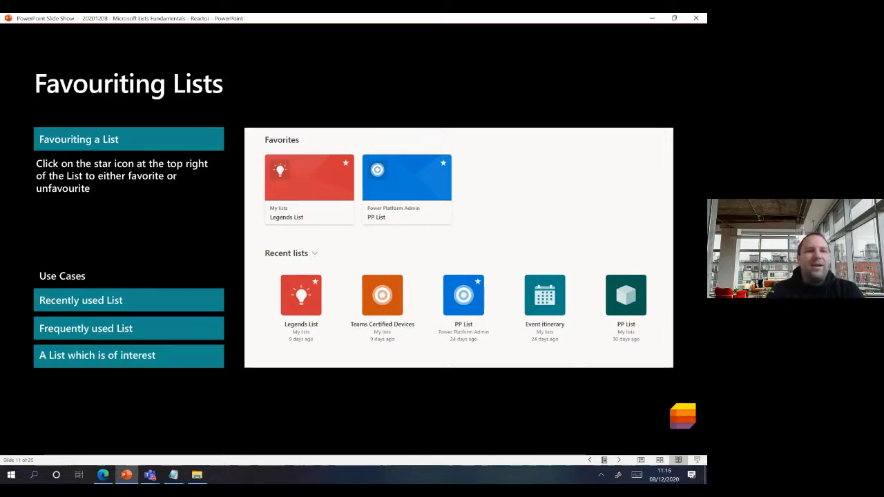
{"action": "left_click", "coordinate": [104, 481]}
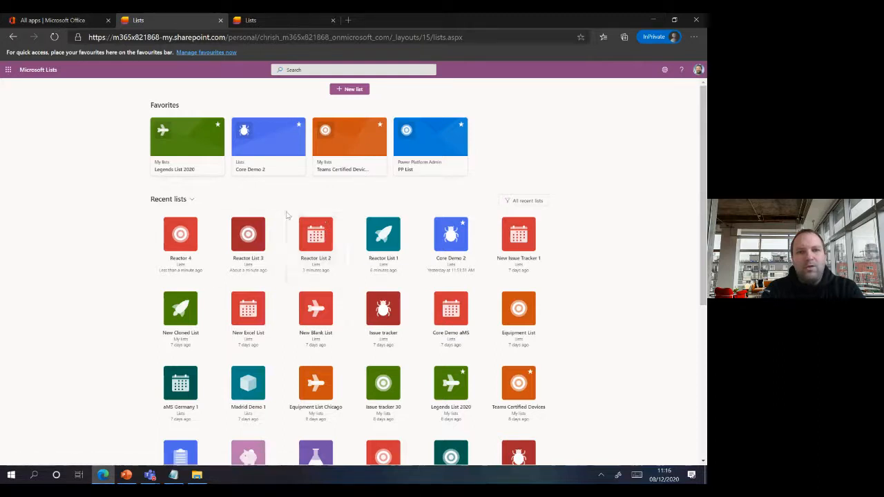
- Favourite and unfavourite Reactor List 2 twice, leaving it out of Favorites, then return to the slides
{"action": "left_click", "coordinate": [327, 226]}
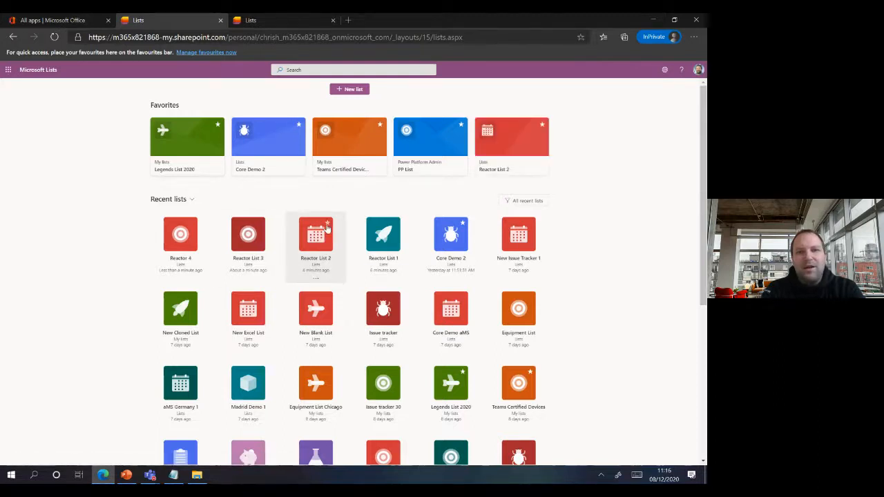
{"action": "left_click", "coordinate": [541, 127]}
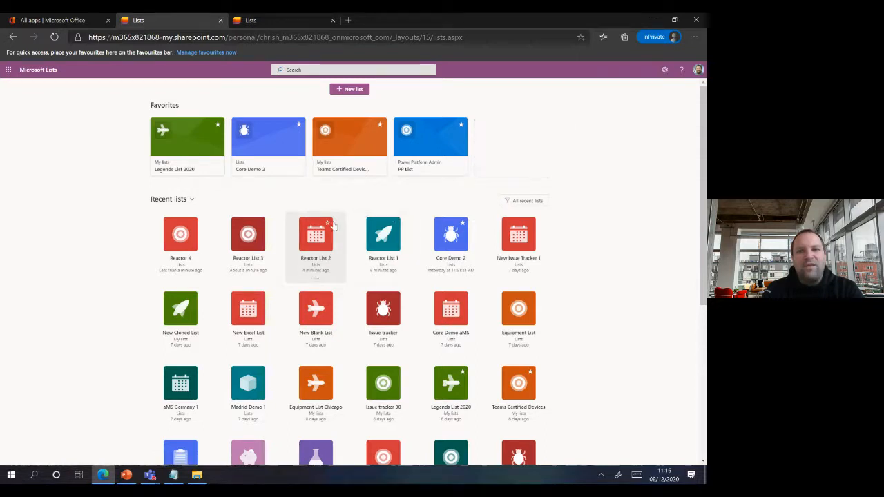
{"action": "left_click", "coordinate": [329, 224]}
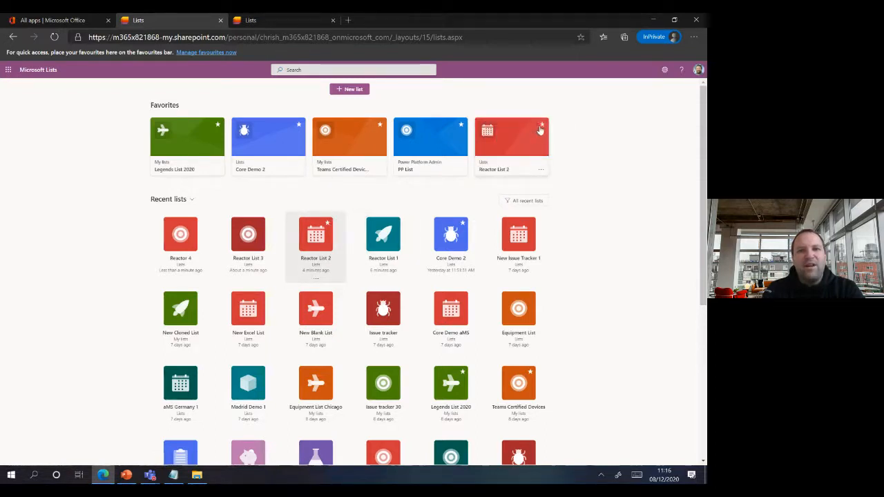
{"action": "left_click", "coordinate": [541, 128]}
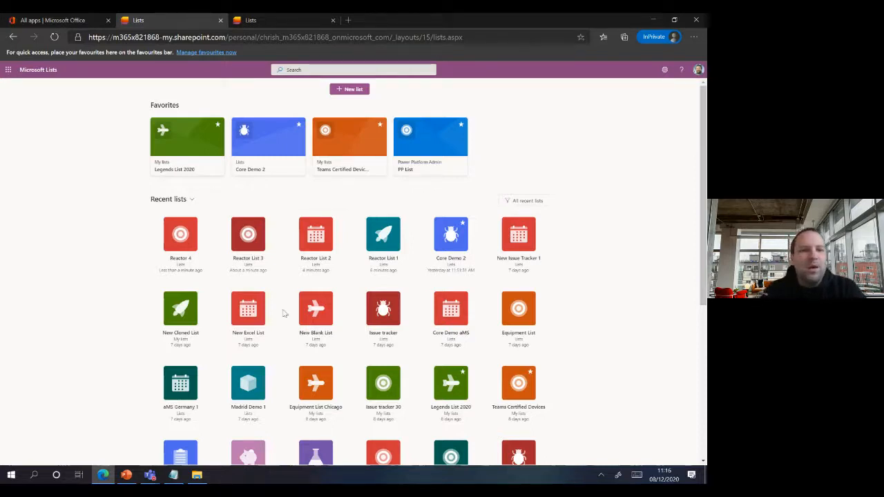
{"action": "left_click", "coordinate": [127, 476]}
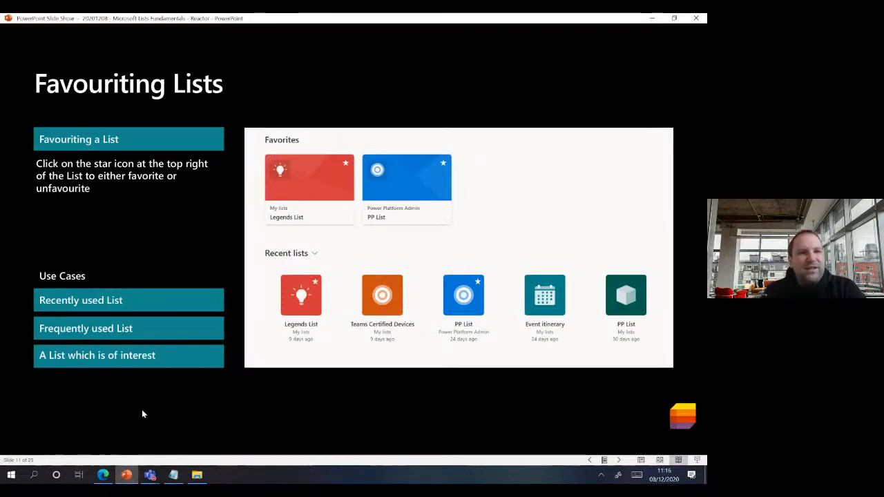
- Advance to slide 12, Sharing Lists and List Items, then return to the Lists home page
{"action": "key", "text": "Right"}
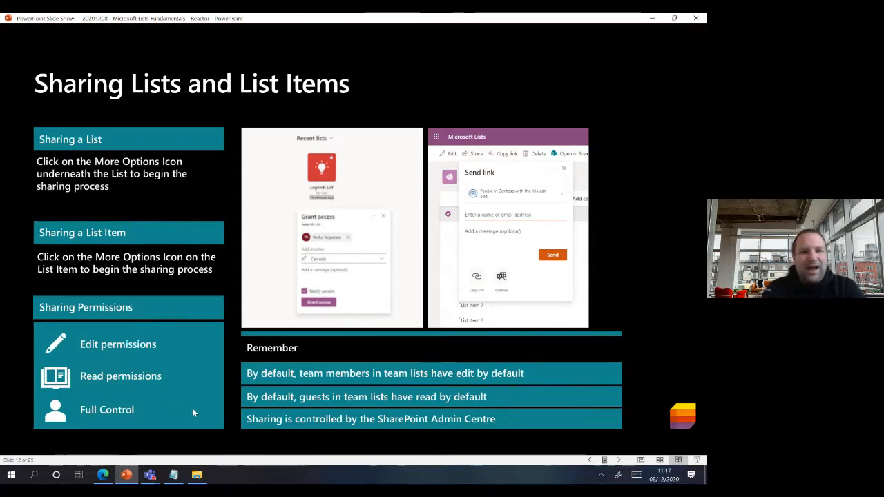
{"action": "left_click", "coordinate": [106, 476]}
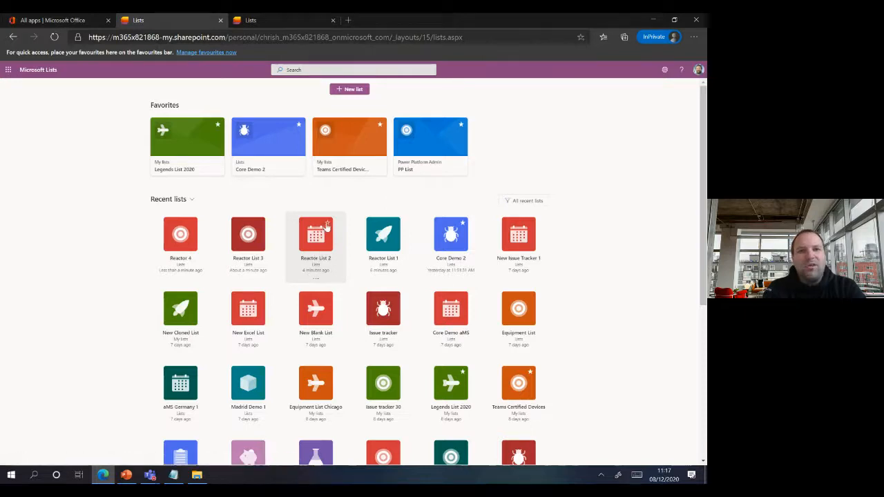
- Favourite Reactor List 2 again and start sharing it with the external guest
{"action": "left_click", "coordinate": [327, 226]}
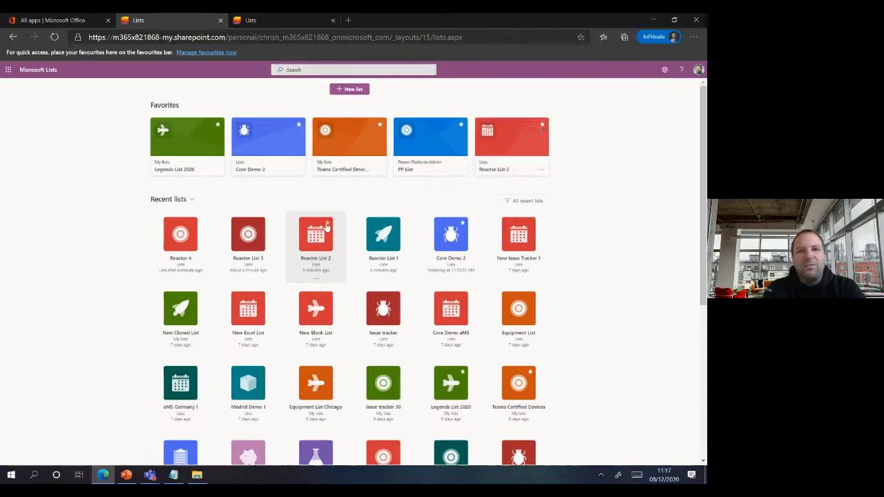
{"action": "left_click", "coordinate": [540, 170]}
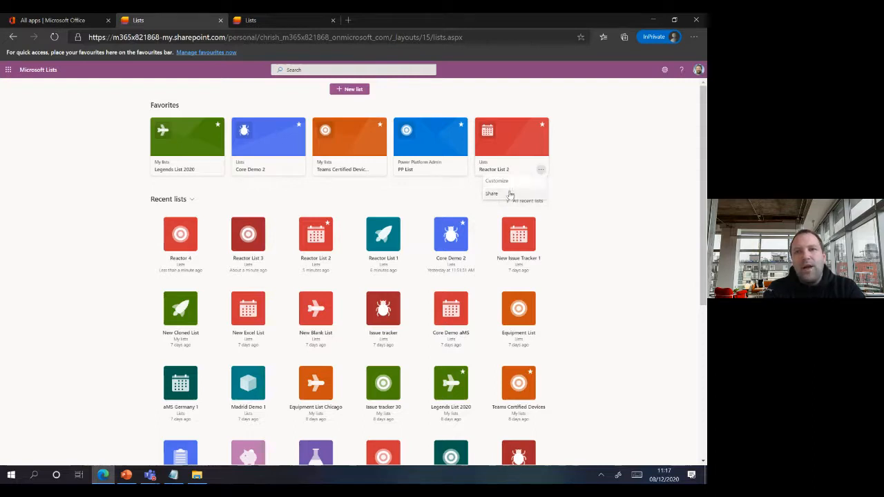
{"action": "left_click", "coordinate": [510, 194]}
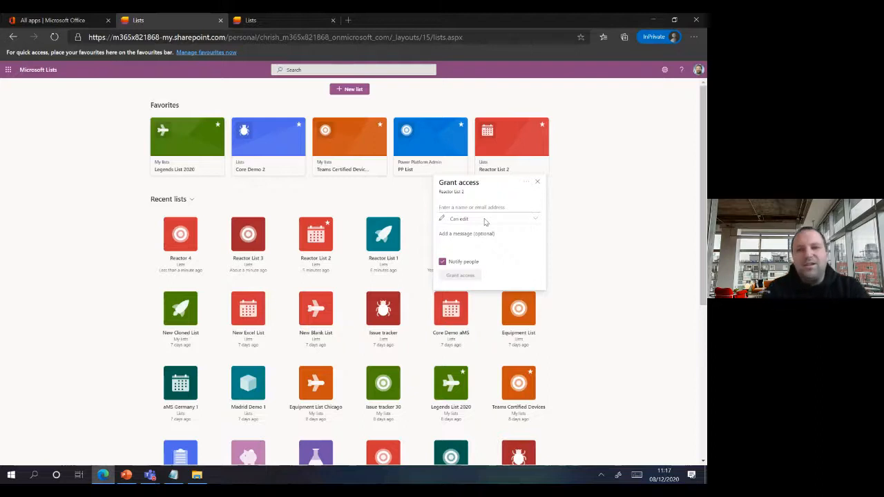
{"action": "type", "text": "vi"}
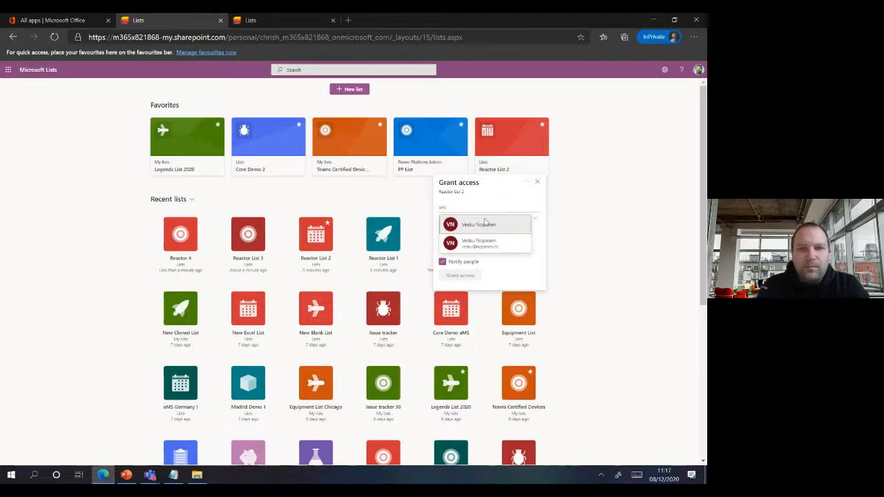
{"action": "left_click", "coordinate": [483, 248]}
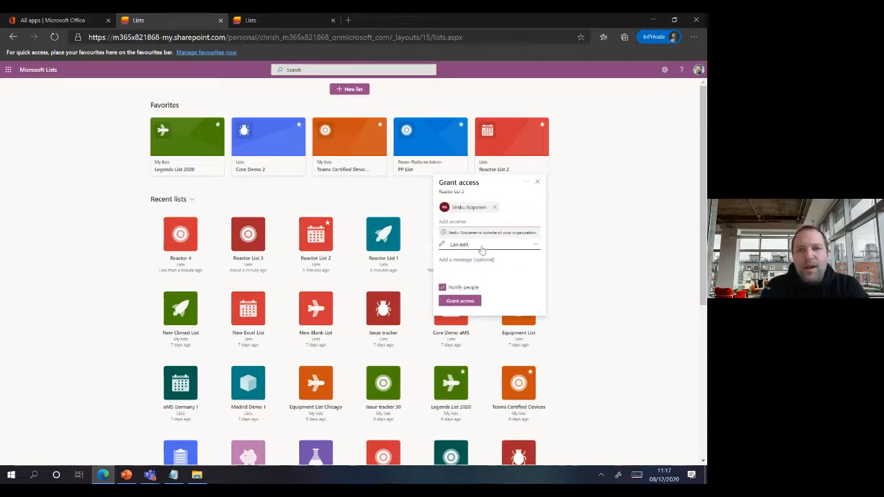
- Grant the guest Can edit access with the message 'Here is the list' and notify them
{"action": "left_click", "coordinate": [481, 247]}
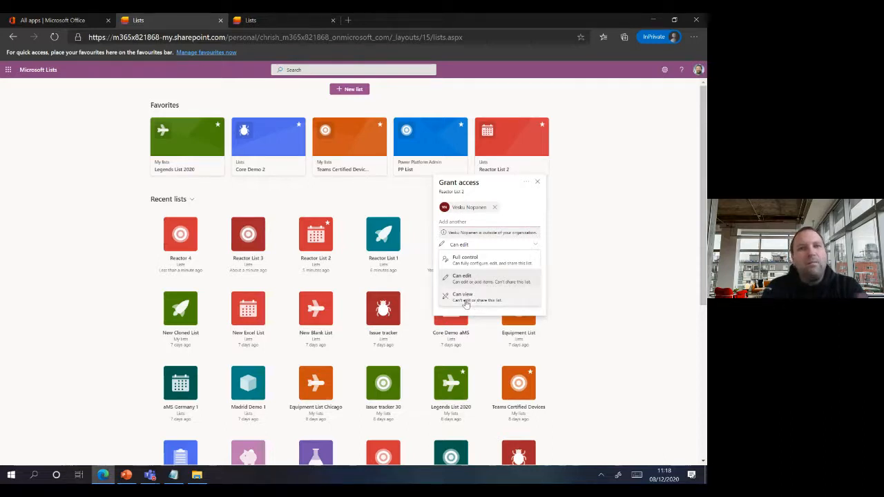
{"action": "left_click", "coordinate": [466, 278]}
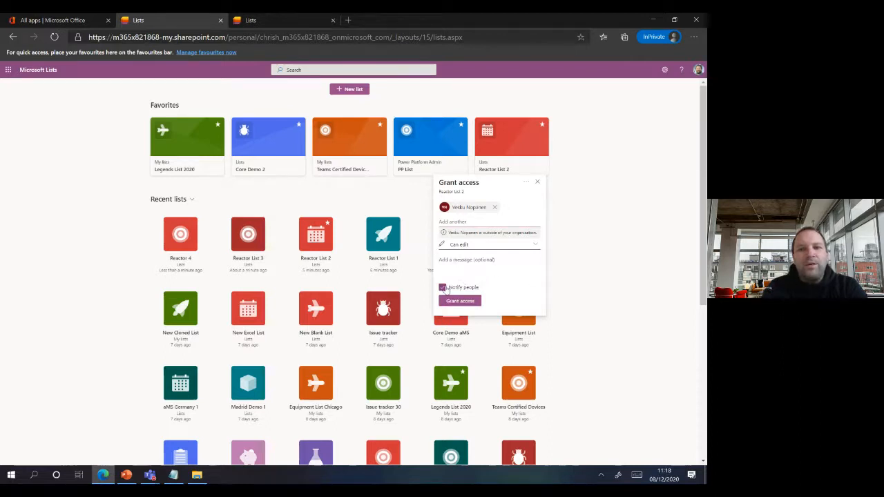
{"action": "left_click", "coordinate": [461, 262]}
{"action": "type", "text": "H"}
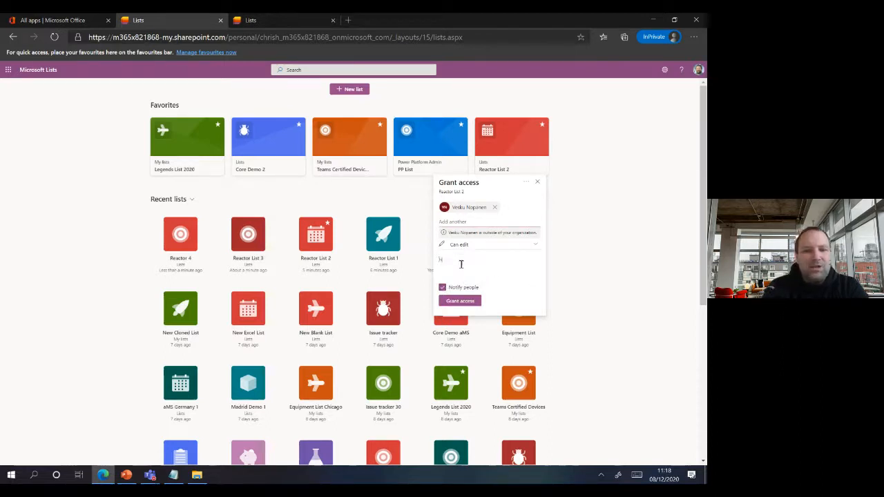
{"action": "type", "text": "ere is the"}
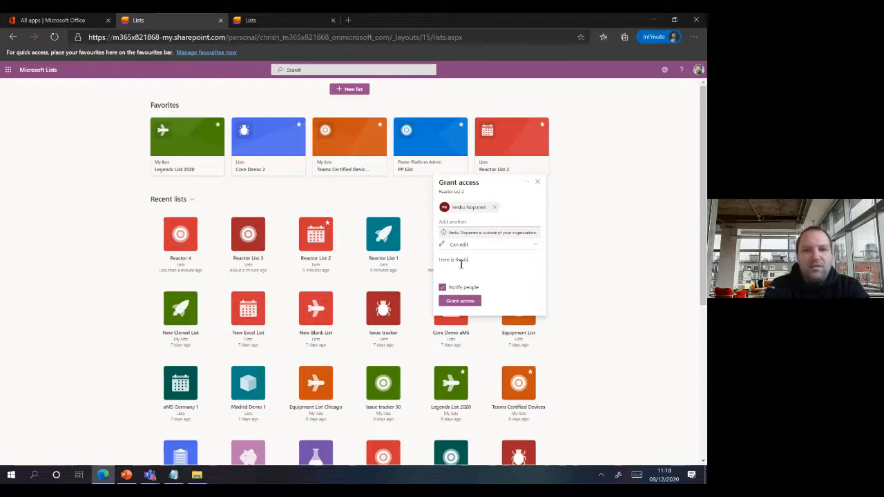
{"action": "type", "text": "list"}
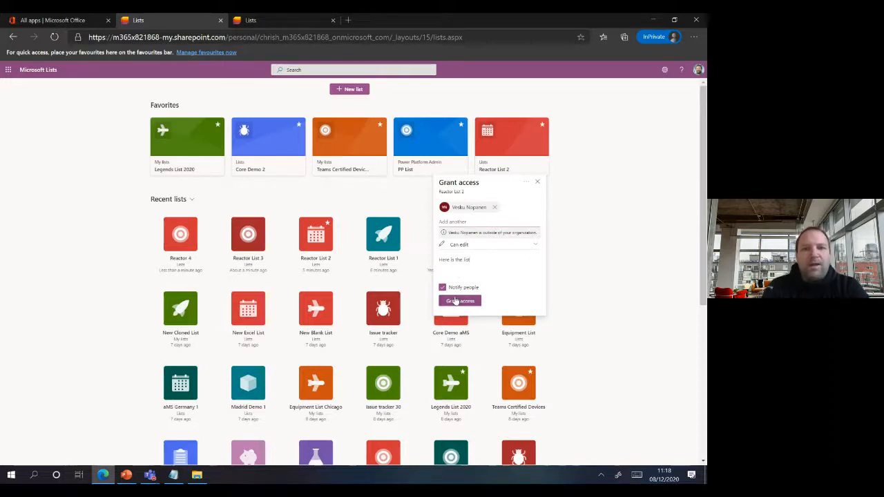
{"action": "left_click", "coordinate": [456, 300]}
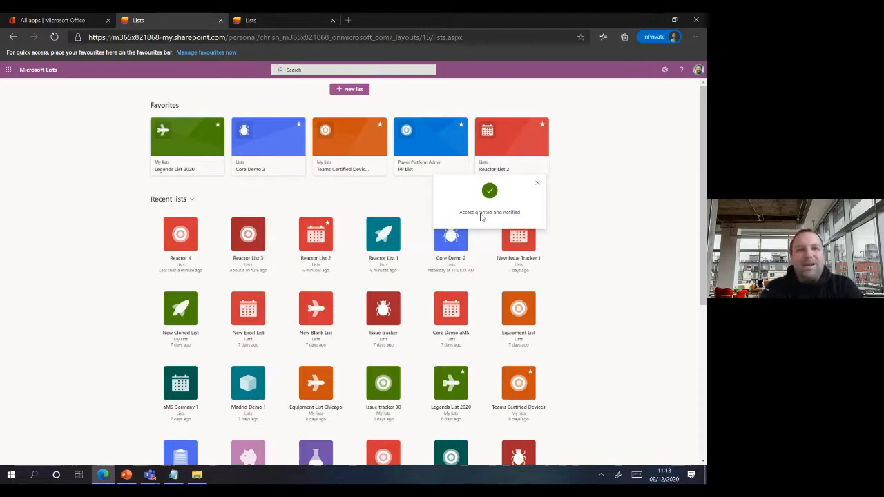
{"action": "left_click", "coordinate": [574, 187]}
{"action": "left_click", "coordinate": [541, 172]}
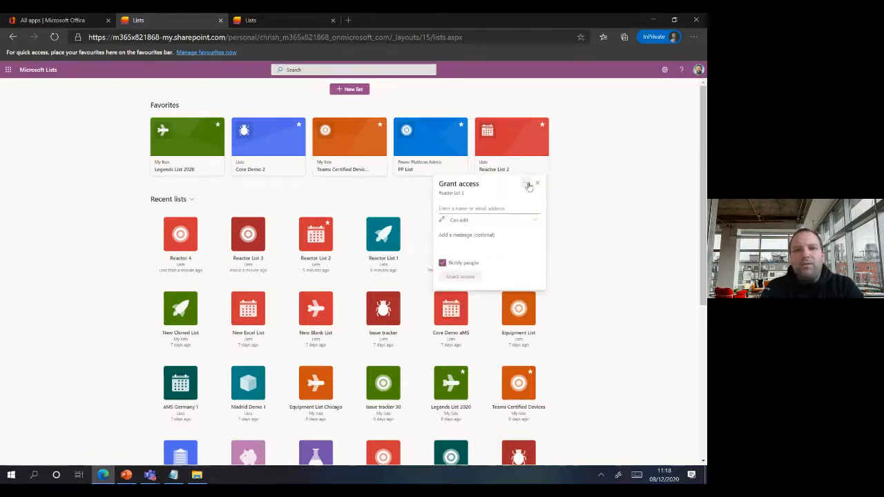
- Review who has access to Reactor List 2 and the guest's edit permission, then close the panel
{"action": "left_click", "coordinate": [526, 184]}
{"action": "left_click", "coordinate": [499, 200]}
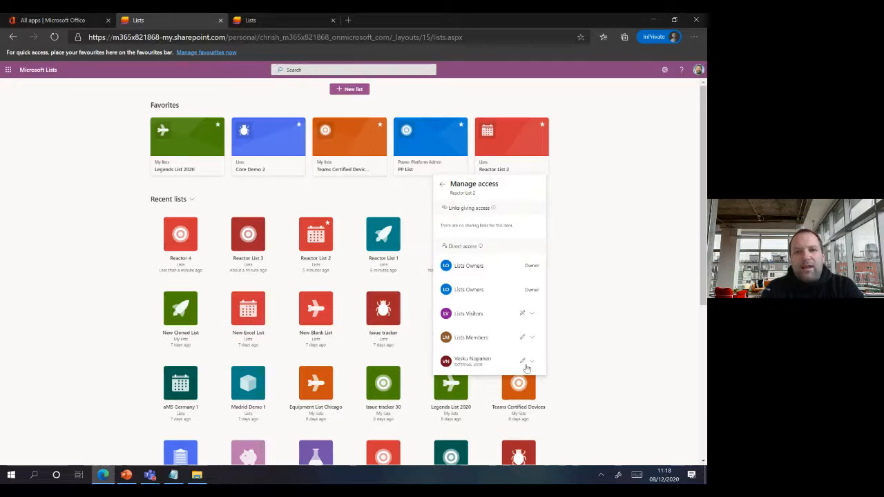
{"action": "left_click", "coordinate": [528, 366]}
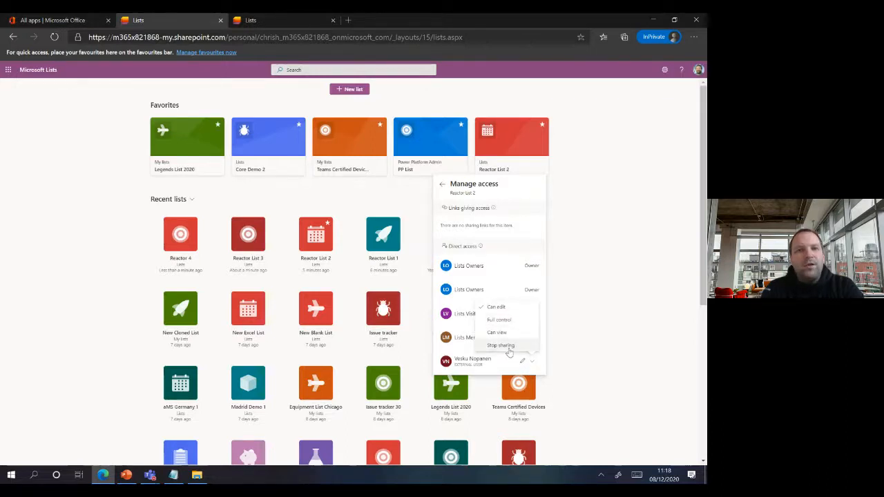
{"action": "left_click", "coordinate": [579, 323]}
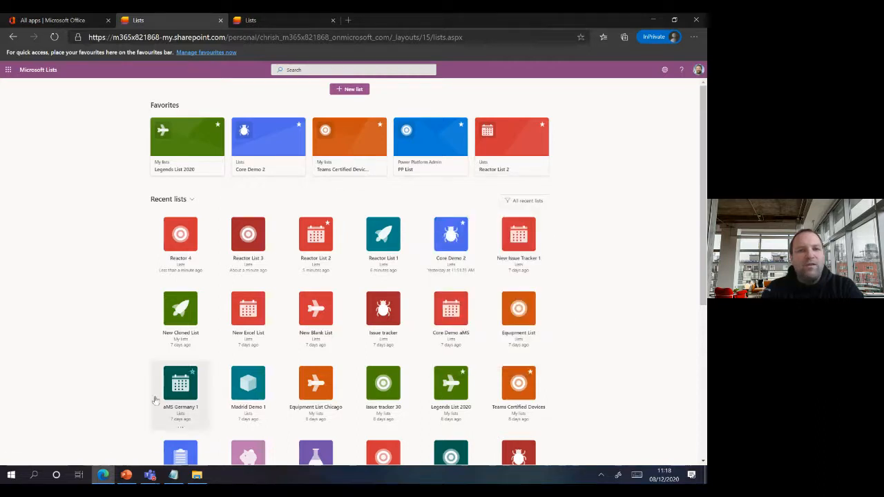
{"action": "left_click", "coordinate": [126, 475]}
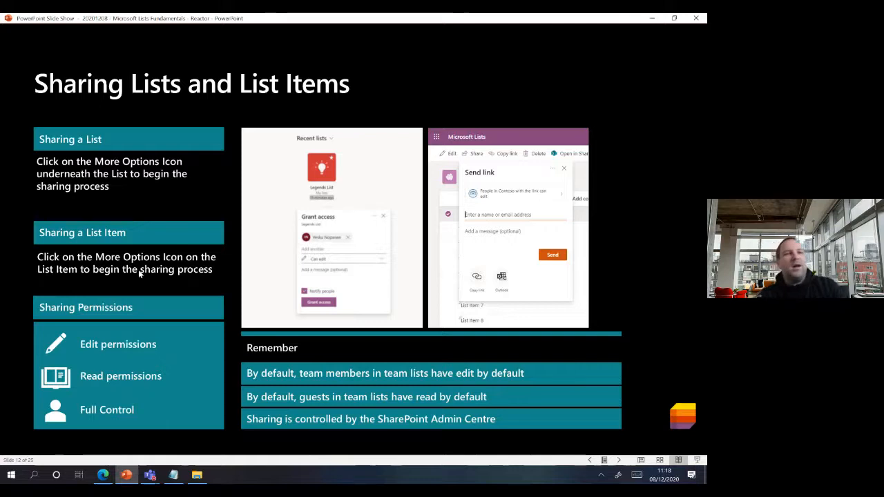
{"action": "left_click", "coordinate": [102, 475]}
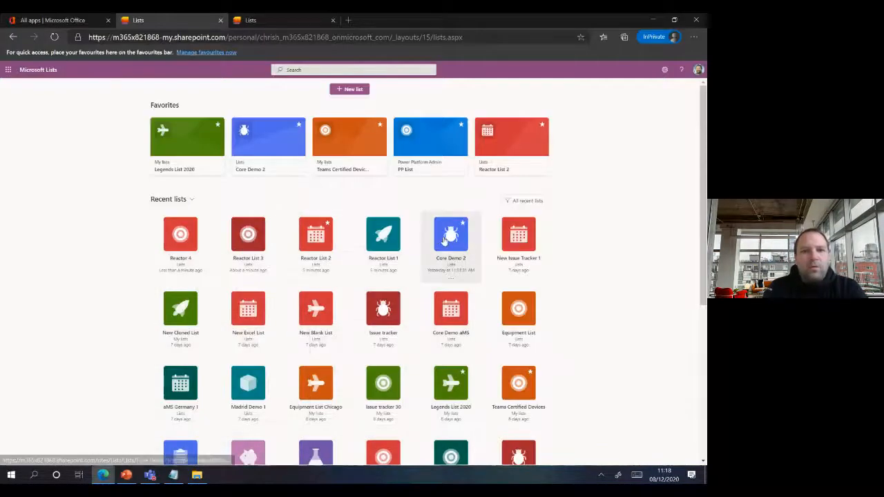
- Open Reactor List 2 and address a share of the Surface Hub item to the outside guest with a note
{"action": "left_click", "coordinate": [502, 145]}
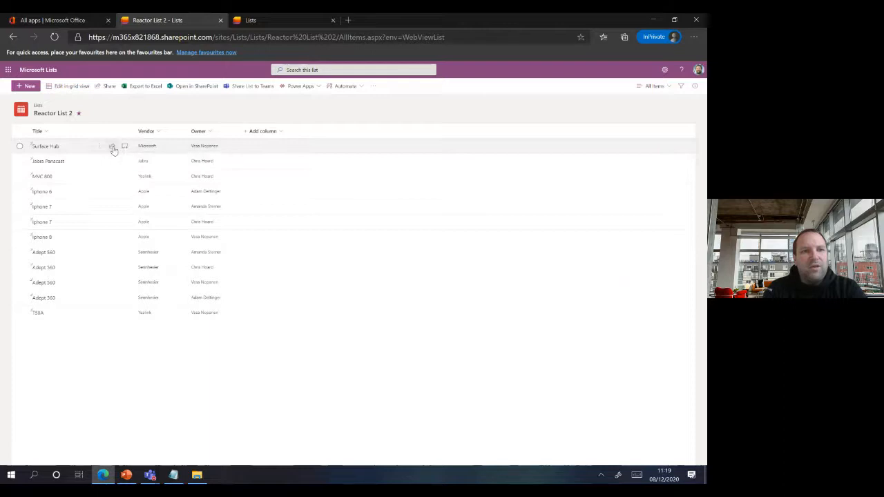
{"action": "left_click", "coordinate": [113, 149]}
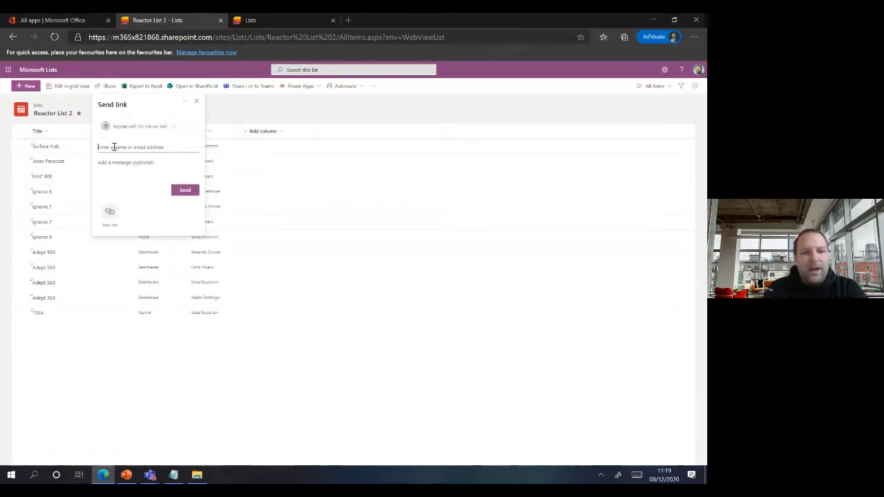
{"action": "type", "text": "vesku"}
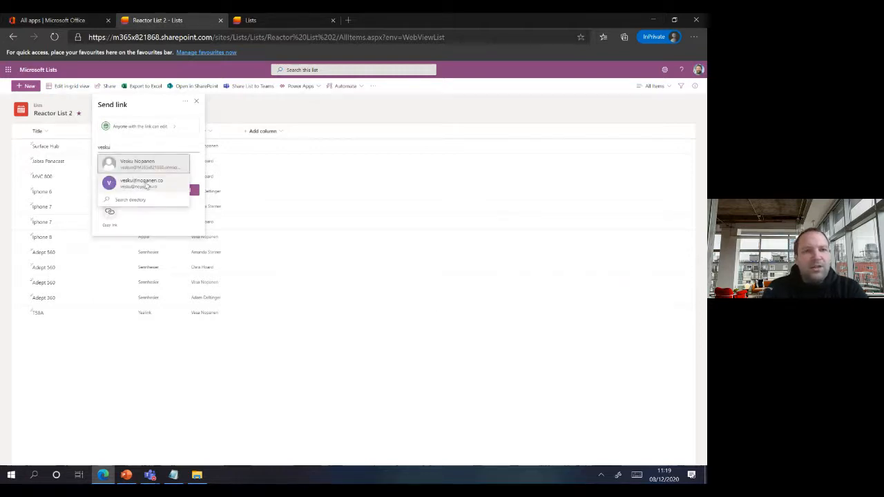
{"action": "left_click", "coordinate": [145, 183]}
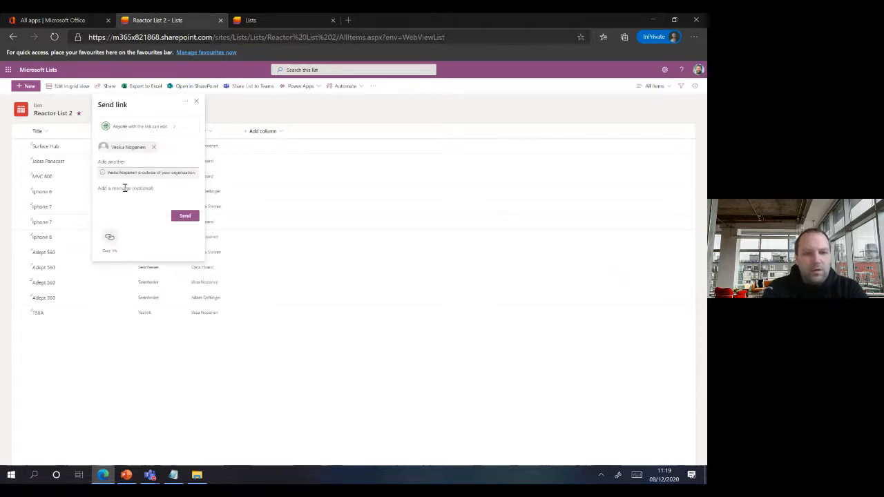
{"action": "left_click", "coordinate": [125, 188]}
{"action": "type", "text": "Hi"}
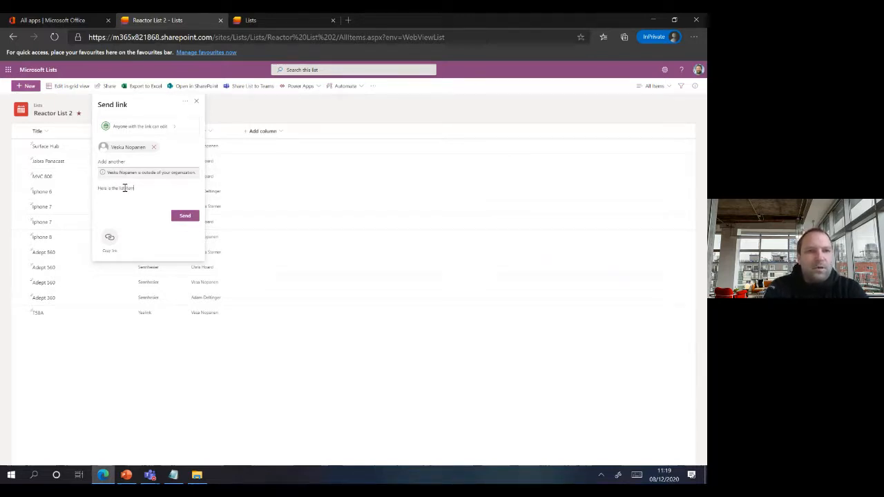
- Set the item link to allow editing and send it to the guest
{"action": "left_click", "coordinate": [171, 129]}
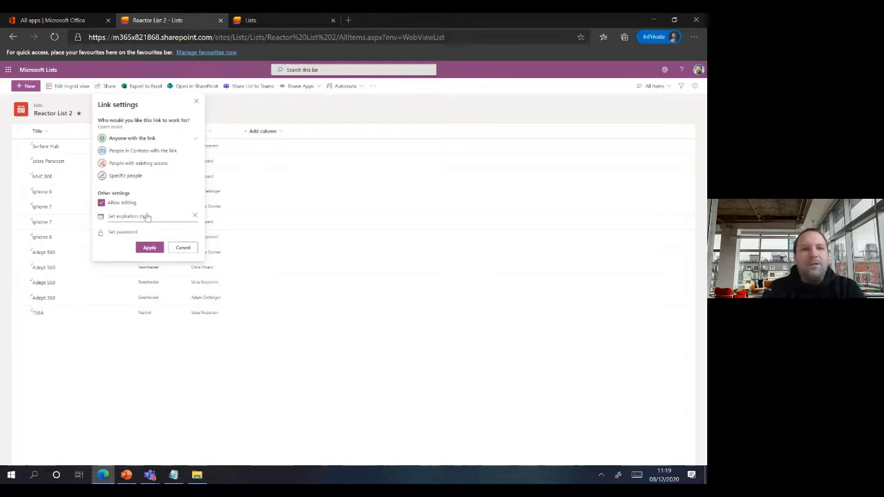
{"action": "left_click", "coordinate": [149, 247]}
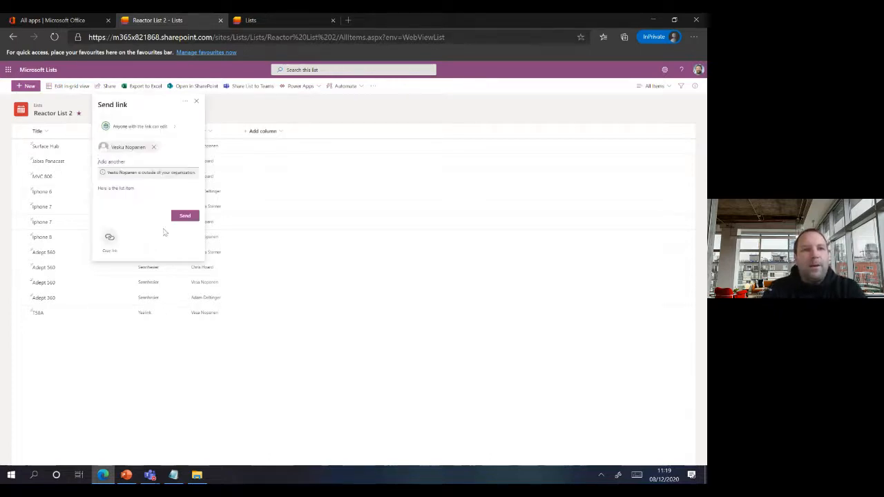
{"action": "left_click", "coordinate": [185, 218]}
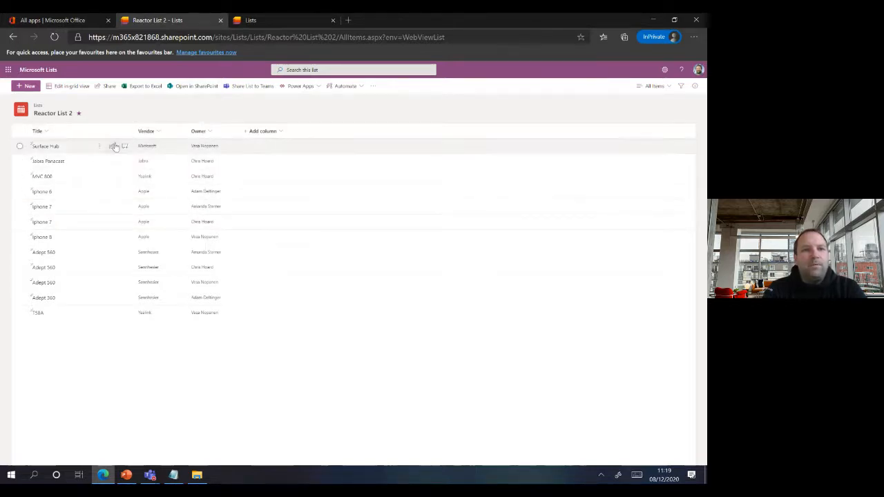
- Confirm the guest's edit permission on the Surface Hub item in Manage access, then return to the slides
{"action": "left_click", "coordinate": [112, 148]}
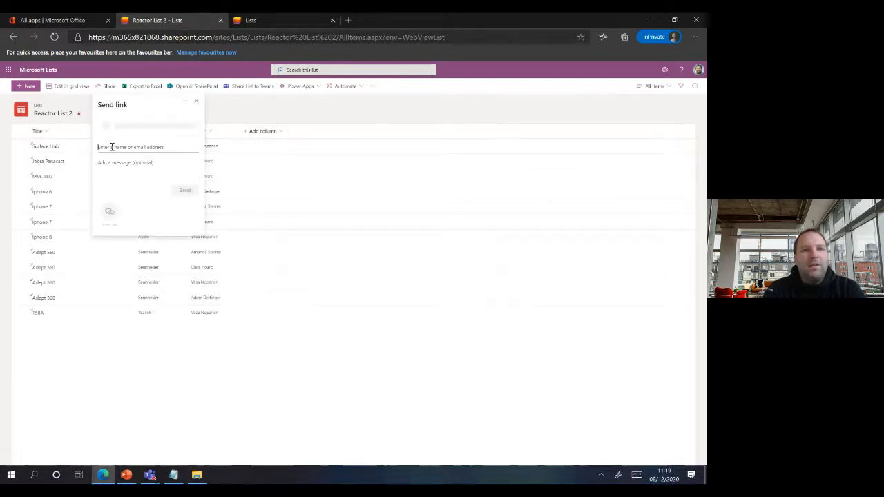
{"action": "left_click", "coordinate": [184, 103]}
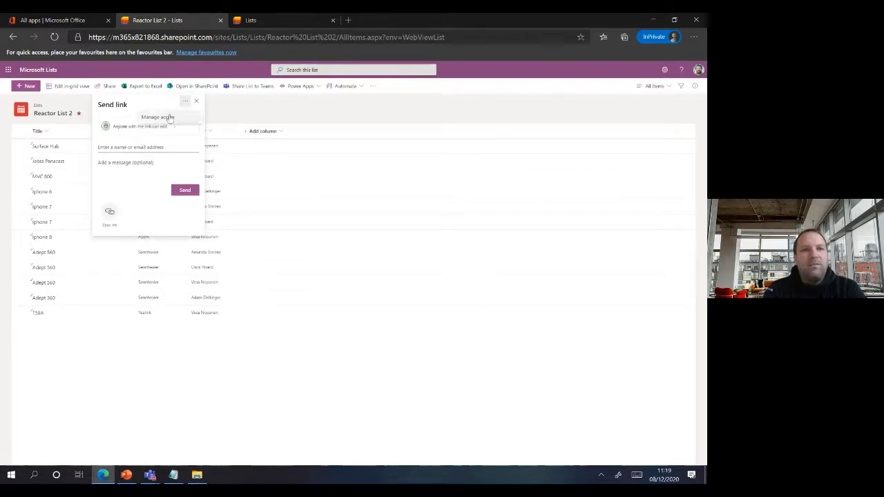
{"action": "left_click", "coordinate": [170, 117]}
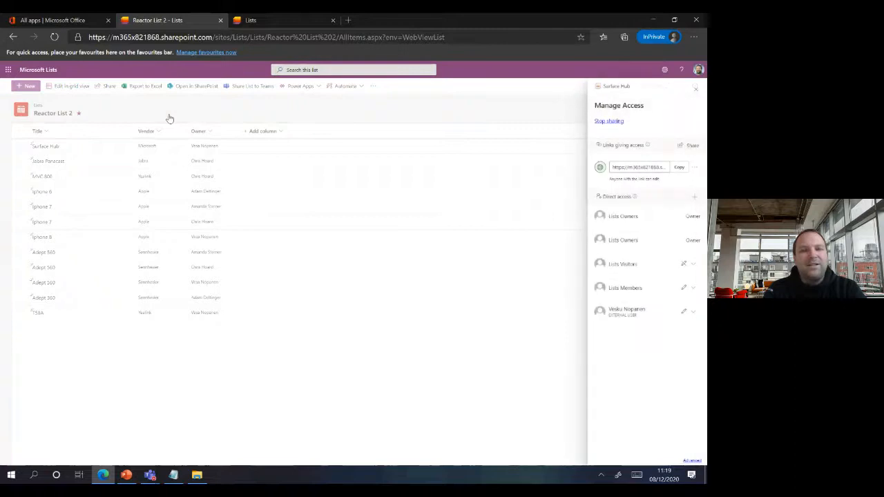
{"action": "left_click", "coordinate": [693, 313]}
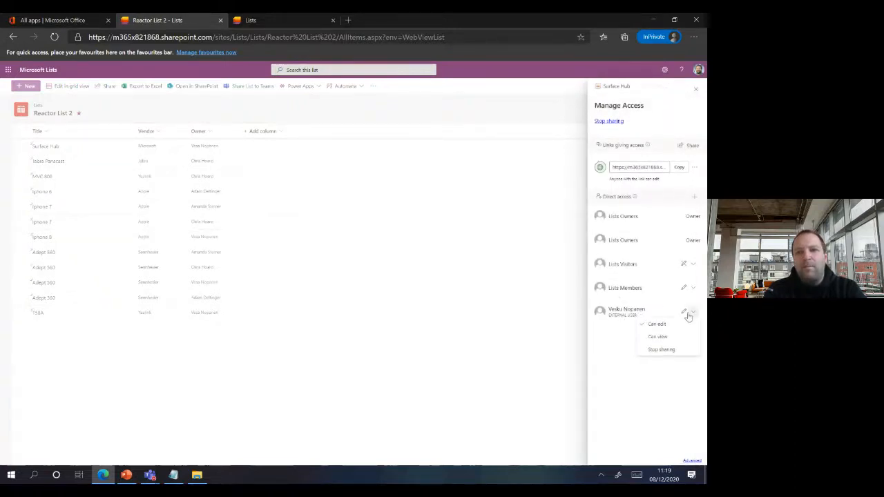
{"action": "left_click", "coordinate": [697, 90]}
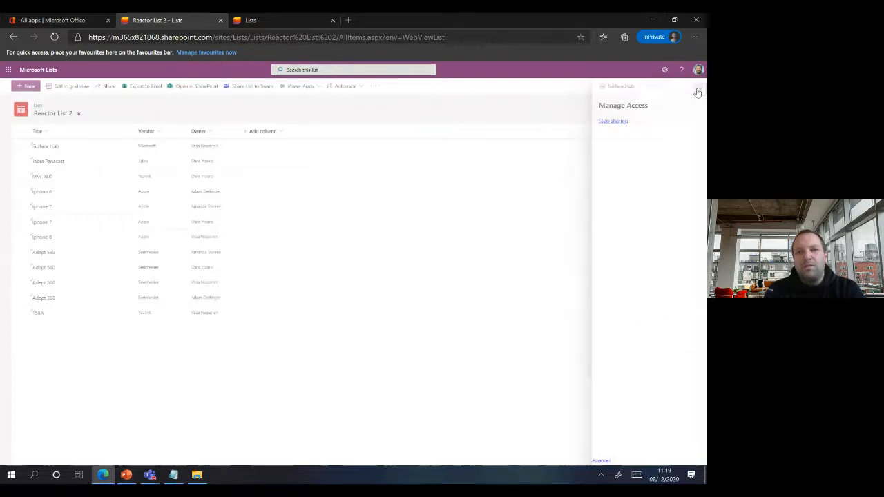
{"action": "left_click", "coordinate": [126, 475]}
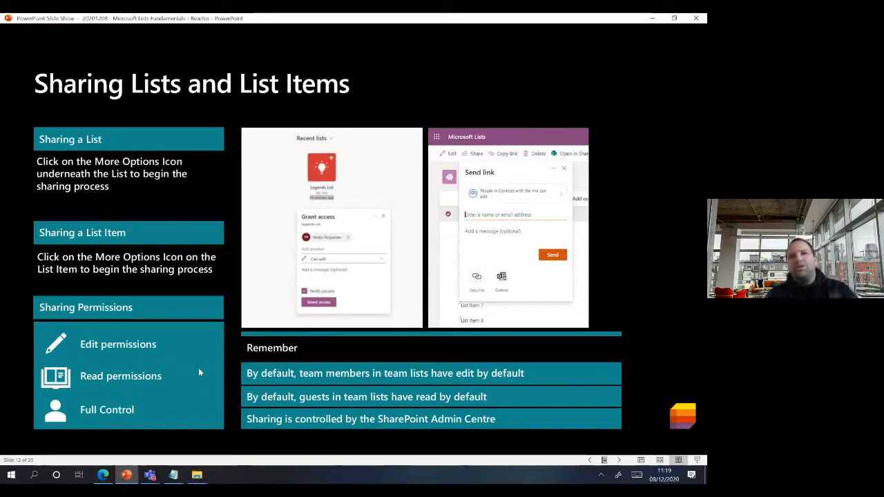
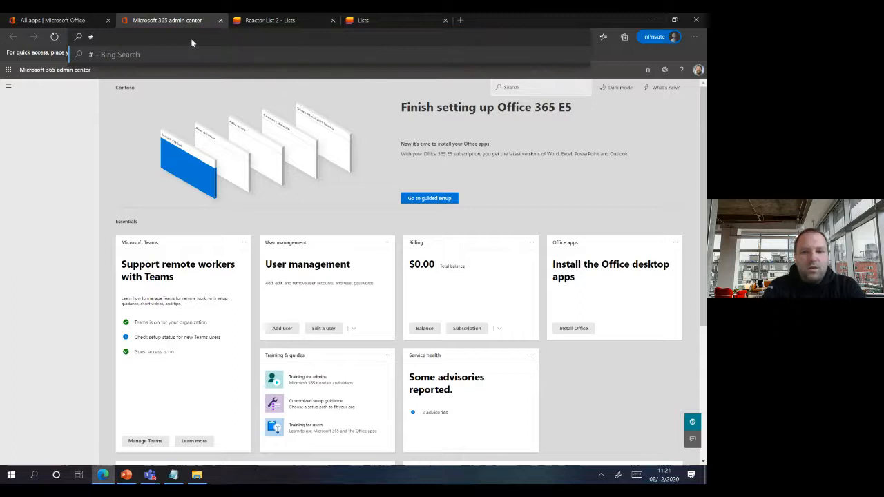
- Clear the address bar, then close the admin center tab and the leftover loading tab, keeping All apps
{"action": "key", "text": "BackSpace"}
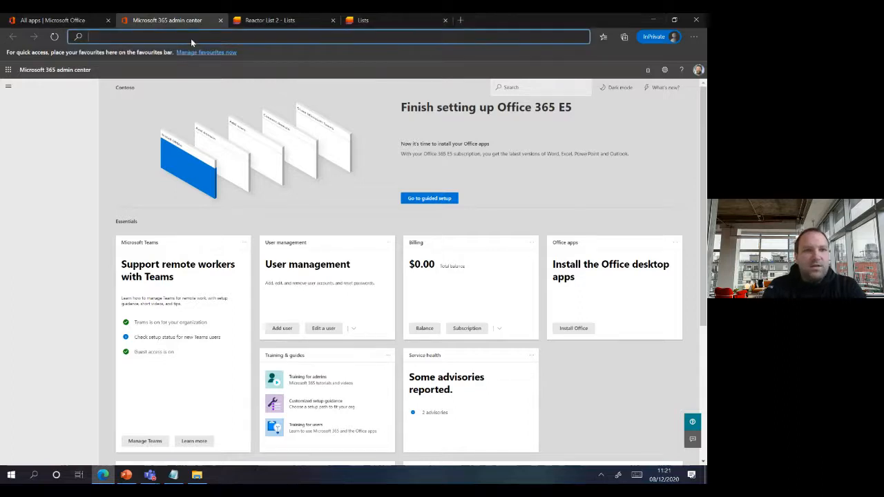
{"action": "left_click", "coordinate": [221, 22]}
{"action": "left_click", "coordinate": [10, 326]}
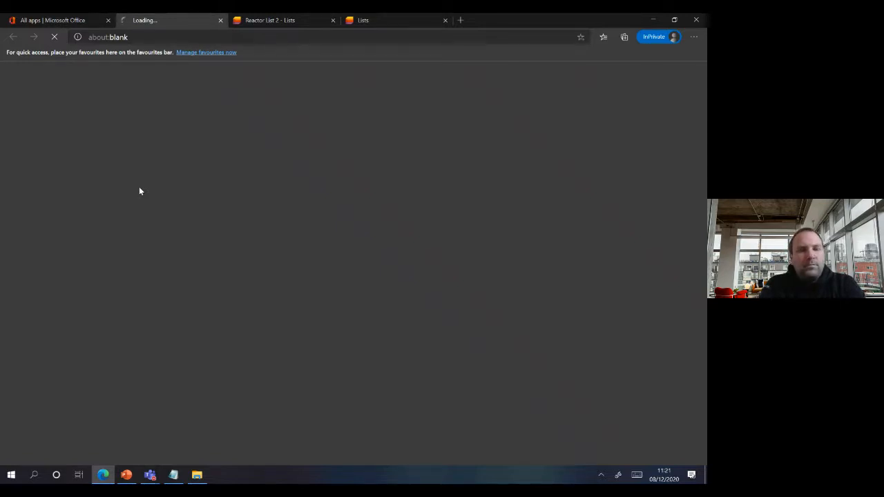
{"action": "left_click", "coordinate": [221, 24]}
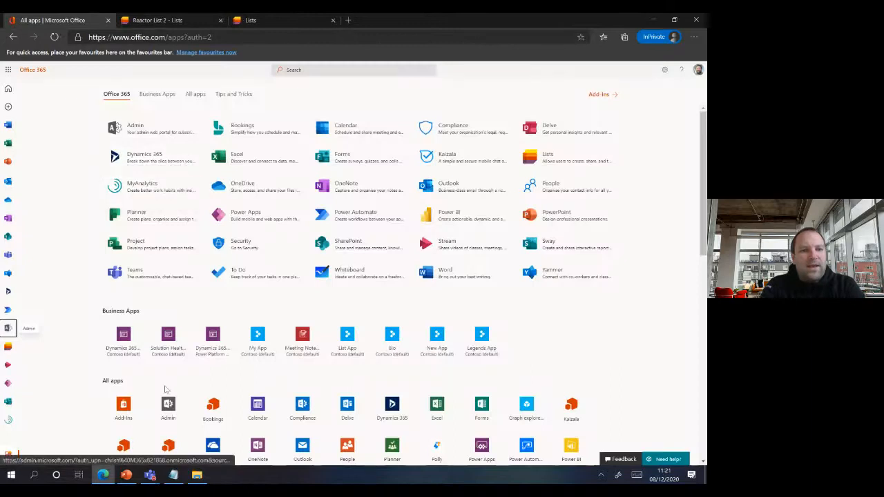
- Advance the PowerPoint slide show to slide 13, 'Customising a List'
{"action": "left_click", "coordinate": [126, 475]}
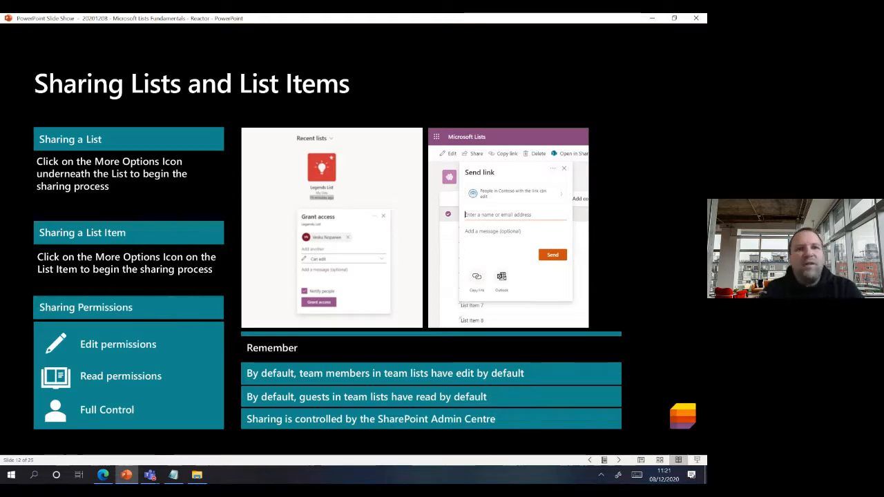
{"action": "key", "text": "Right"}
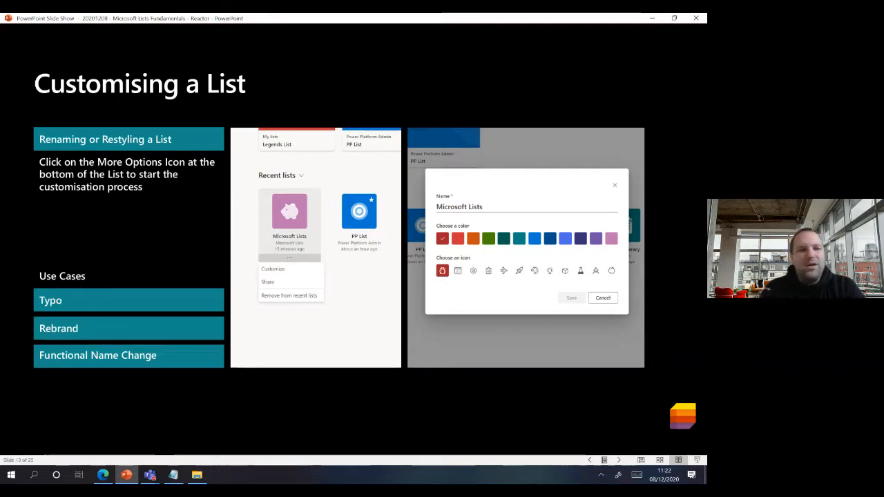
- Go from the Reactor List 2 page to the Microsoft Lists home page in the browser
{"action": "left_click", "coordinate": [107, 476]}
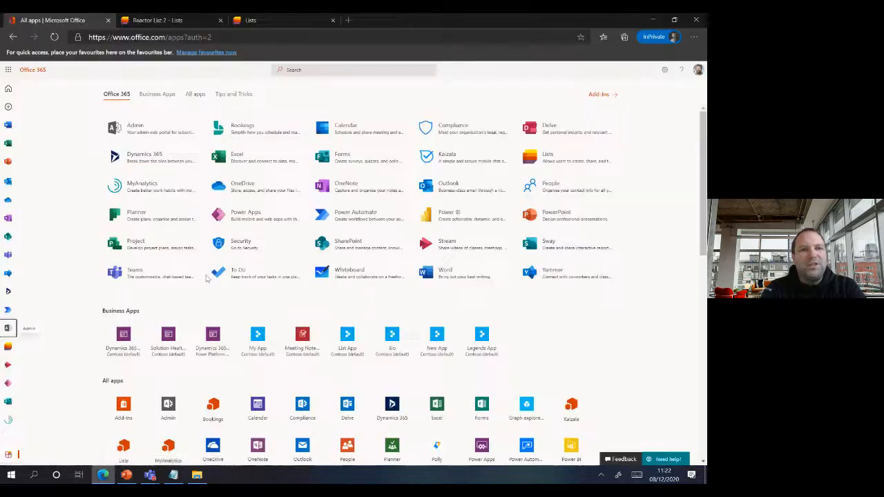
{"action": "left_click", "coordinate": [190, 24]}
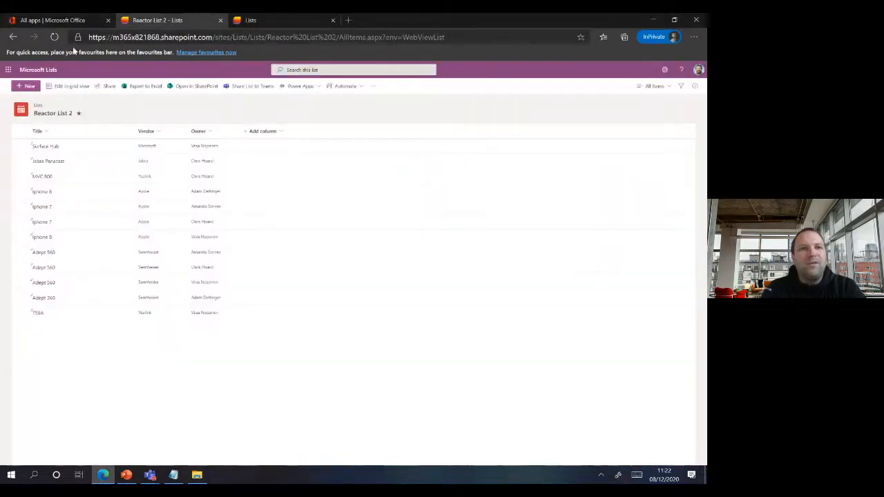
{"action": "left_click", "coordinate": [45, 70]}
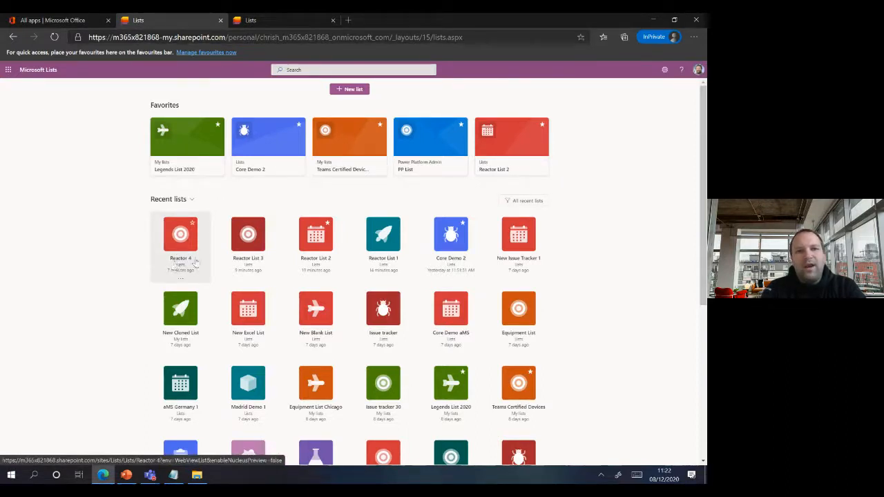
- Rename the Reactor 4 list to 'Reactor Name Change' with a teal colour and rocket icon
{"action": "left_click", "coordinate": [179, 279]}
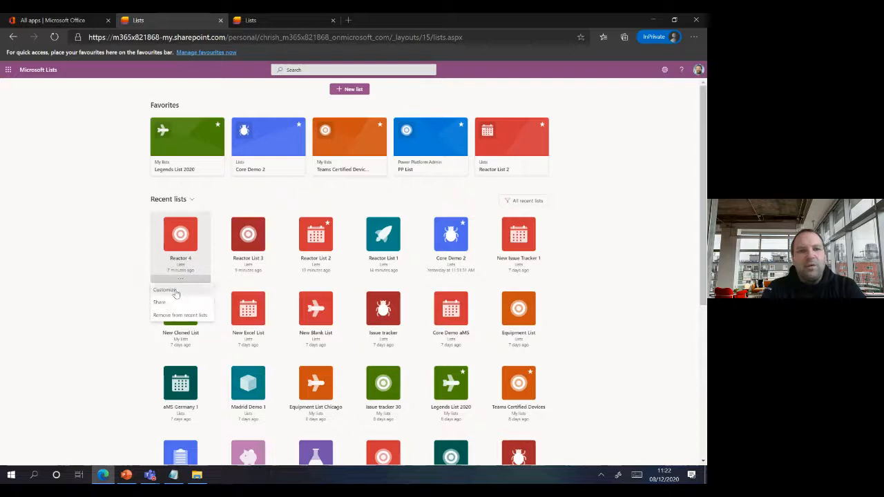
{"action": "left_click", "coordinate": [175, 294]}
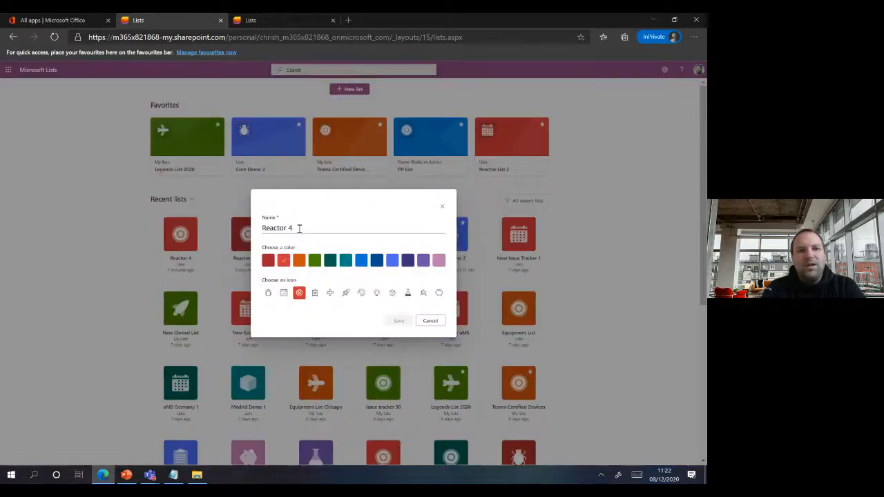
{"action": "left_click", "coordinate": [299, 229]}
{"action": "key", "text": "BackSpace"}
{"action": "type", "text": "Nam"}
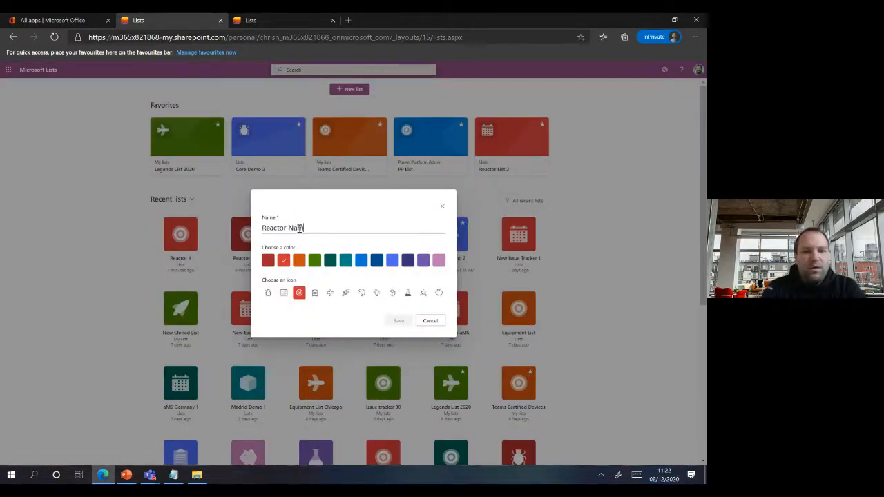
{"action": "type", "text": "e Change"}
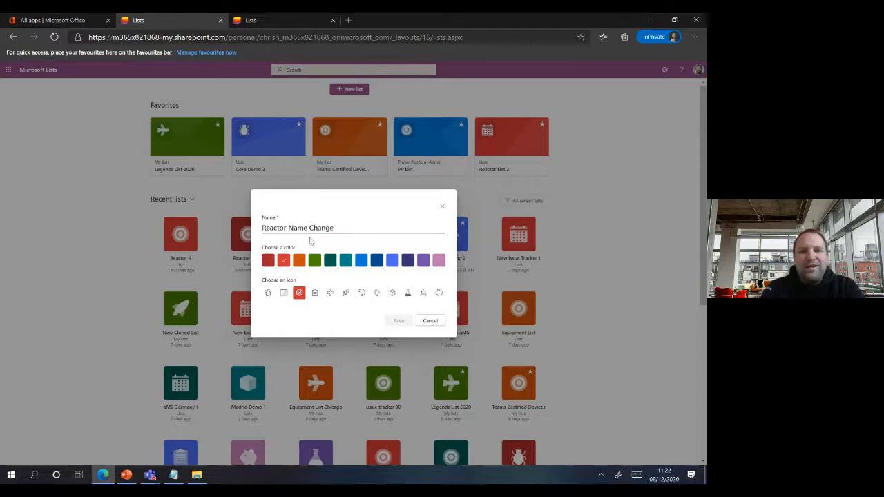
{"action": "left_click", "coordinate": [331, 261]}
{"action": "left_click", "coordinate": [344, 294]}
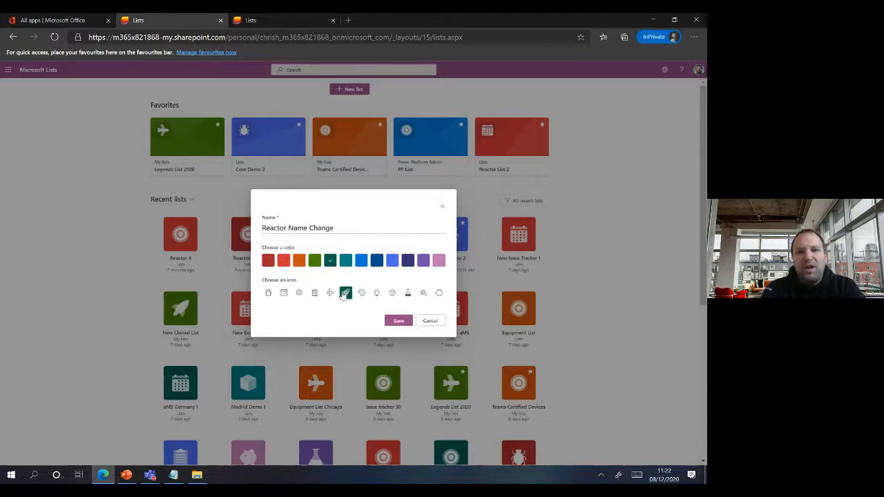
{"action": "left_click", "coordinate": [398, 321]}
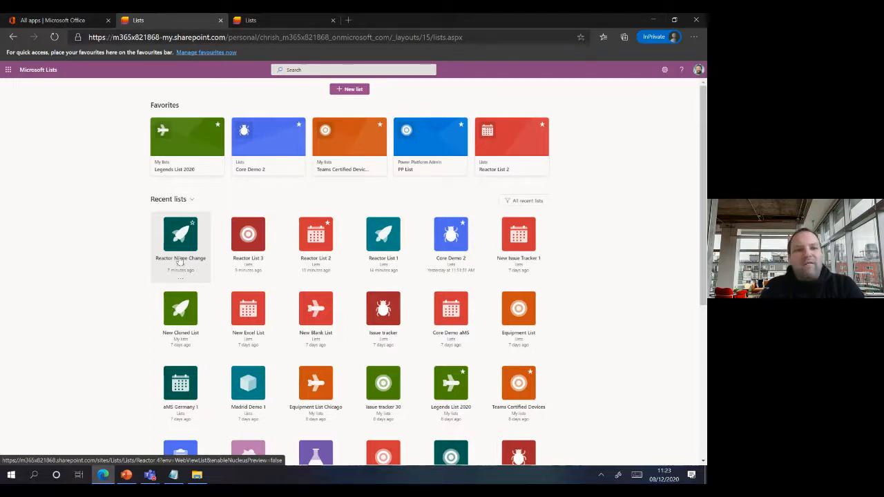
- Advance the slide show to slide 14, 'Exporting a List', then return to the Lists home page
{"action": "left_click", "coordinate": [127, 475]}
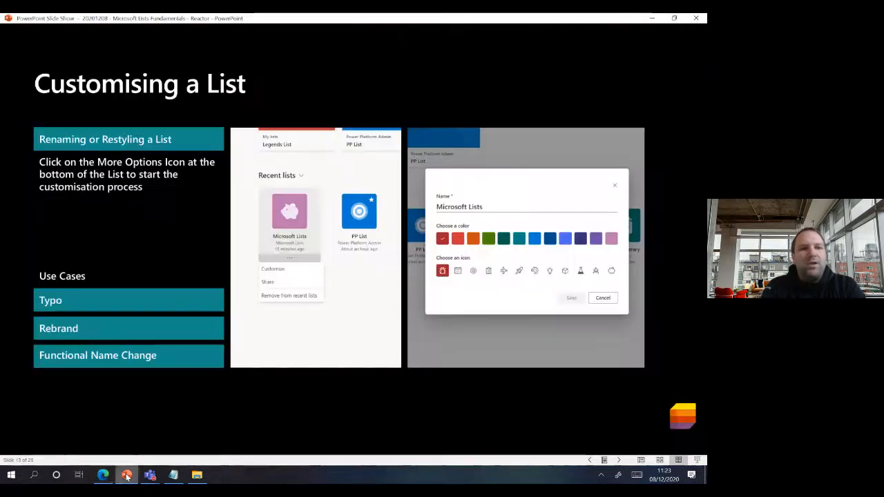
{"action": "key", "text": "Right"}
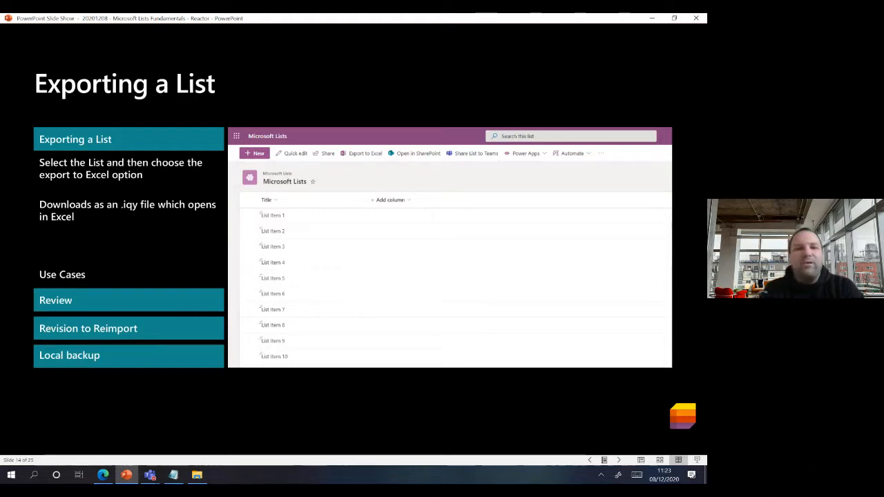
{"action": "left_click", "coordinate": [104, 474]}
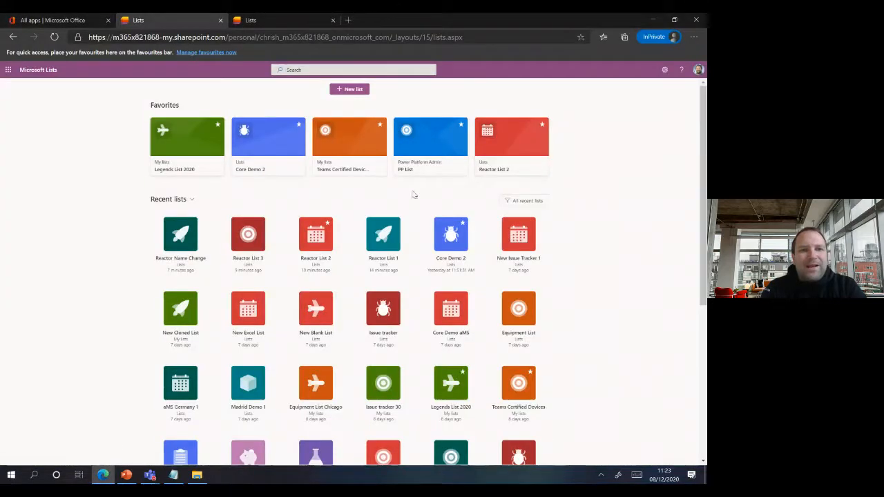
- Export Reactor List 2 to Excel as a query file, then advance the slides to 'Deleting Lists'
{"action": "left_click", "coordinate": [325, 235]}
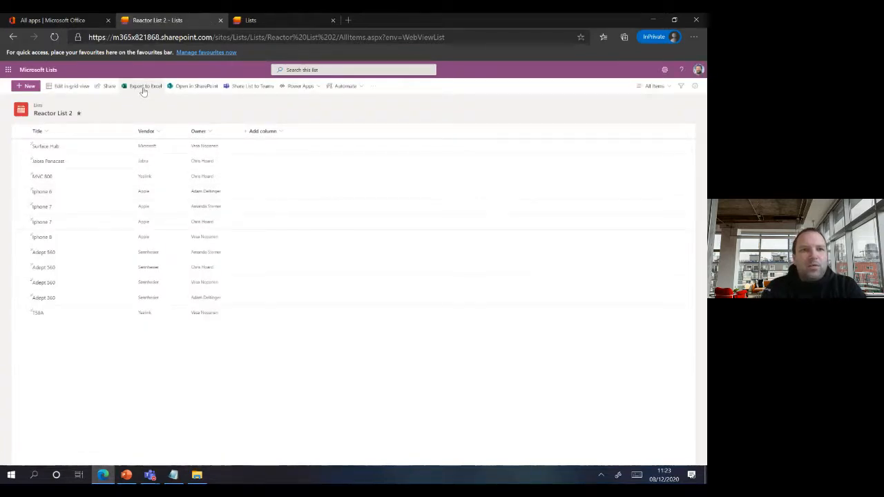
{"action": "left_click", "coordinate": [144, 87]}
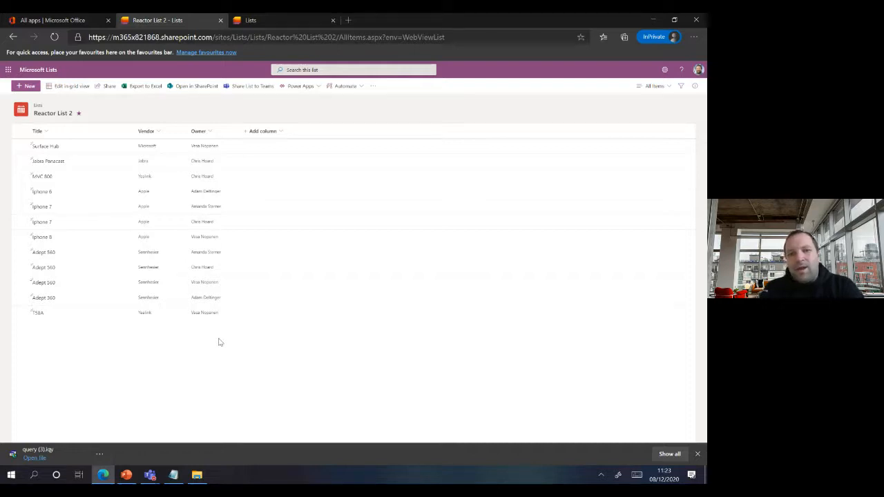
{"action": "left_click", "coordinate": [698, 454]}
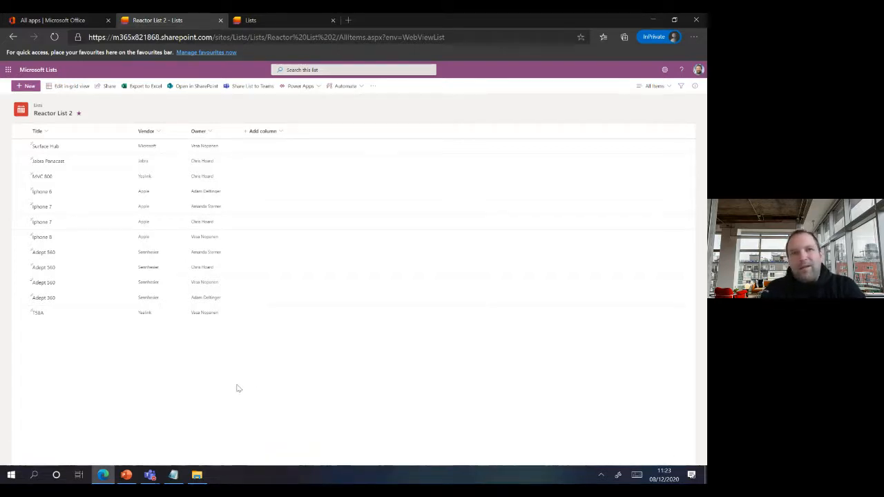
{"action": "left_click", "coordinate": [128, 476]}
{"action": "left_click", "coordinate": [168, 423]}
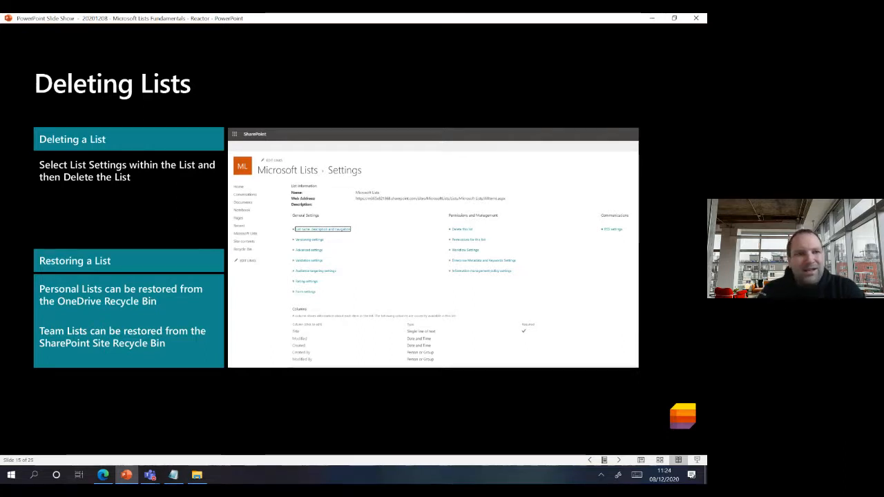
- Open Reactor List 2 from the Lists home favourites and go to its list settings page
{"action": "left_click", "coordinate": [103, 473]}
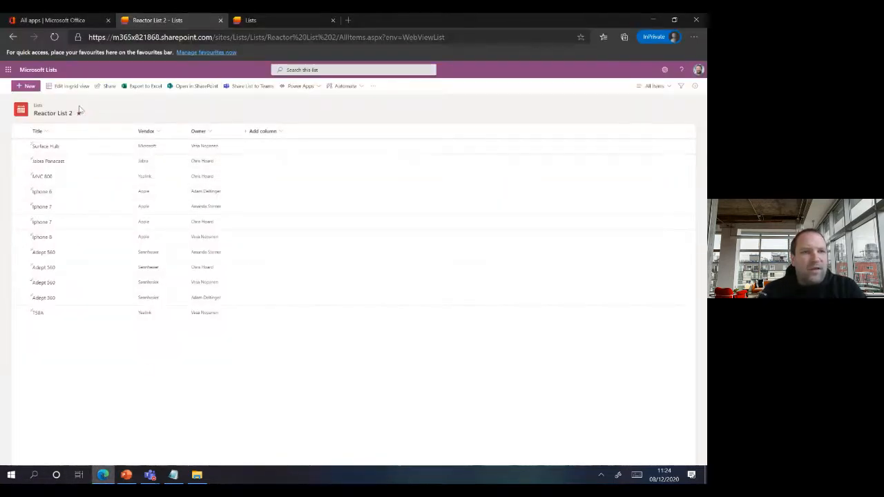
{"action": "left_click", "coordinate": [50, 74]}
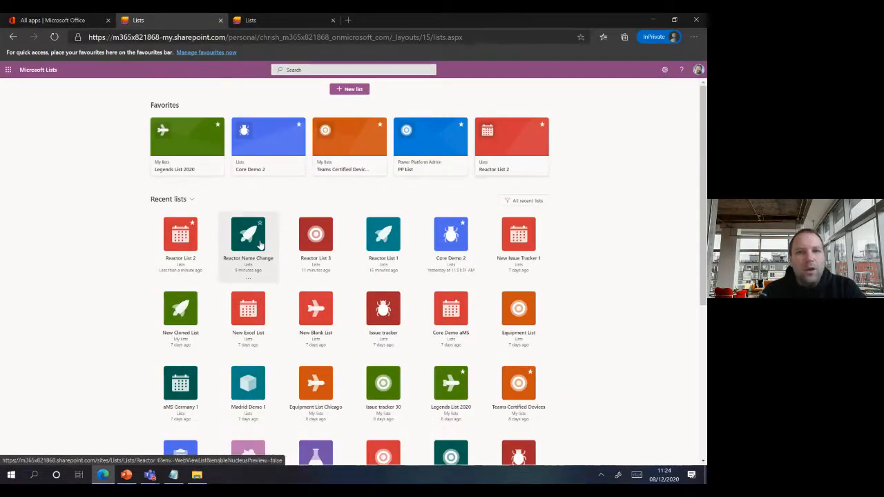
{"action": "left_click", "coordinate": [488, 159]}
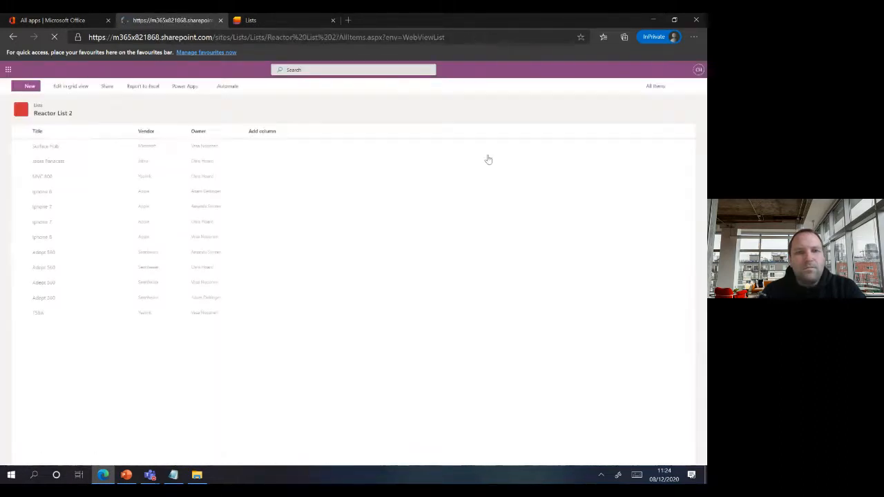
{"action": "left_click", "coordinate": [664, 70]}
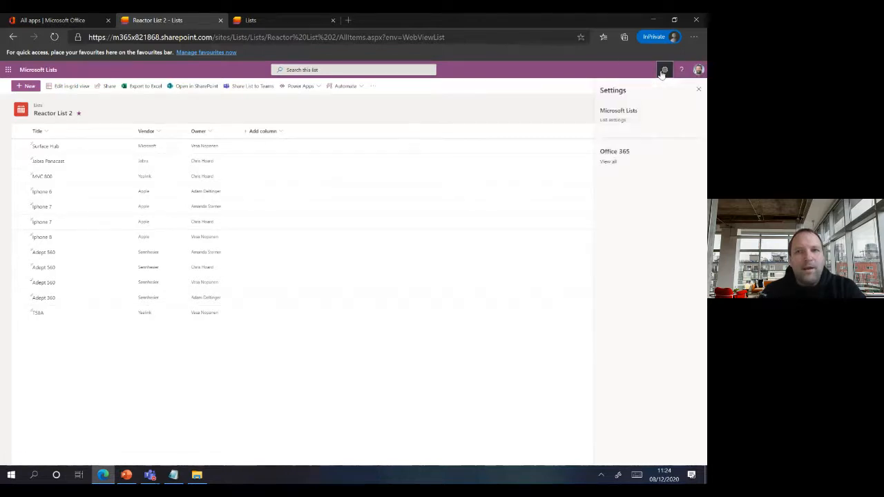
{"action": "left_click", "coordinate": [612, 120]}
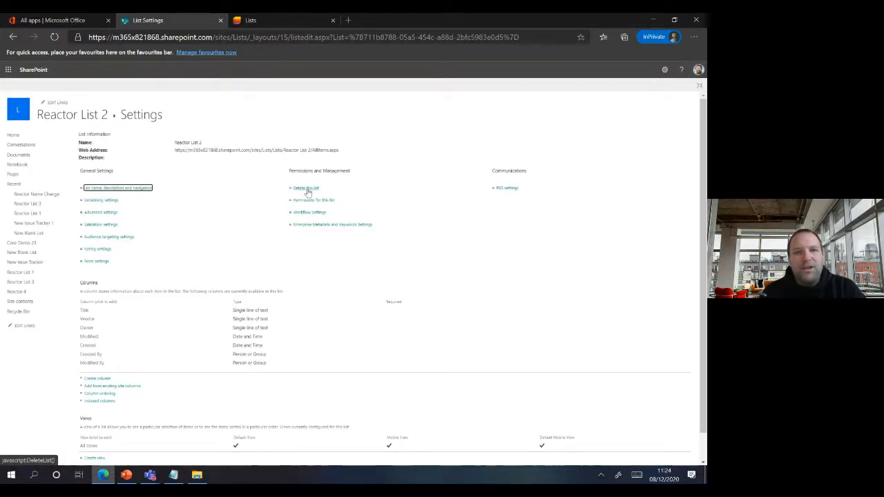
- Start deleting the list, cancel at the recycle-bin confirmation, and return to its items
{"action": "left_click", "coordinate": [306, 189]}
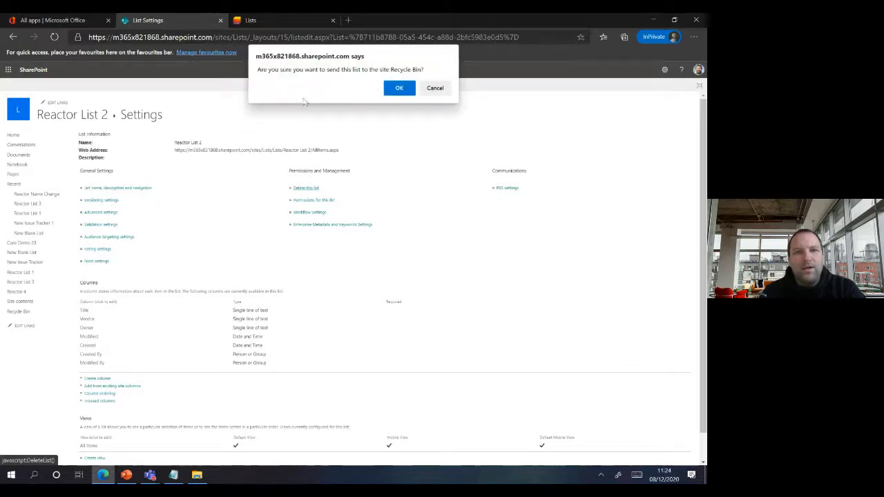
{"action": "left_click", "coordinate": [436, 88]}
{"action": "left_click", "coordinate": [14, 38]}
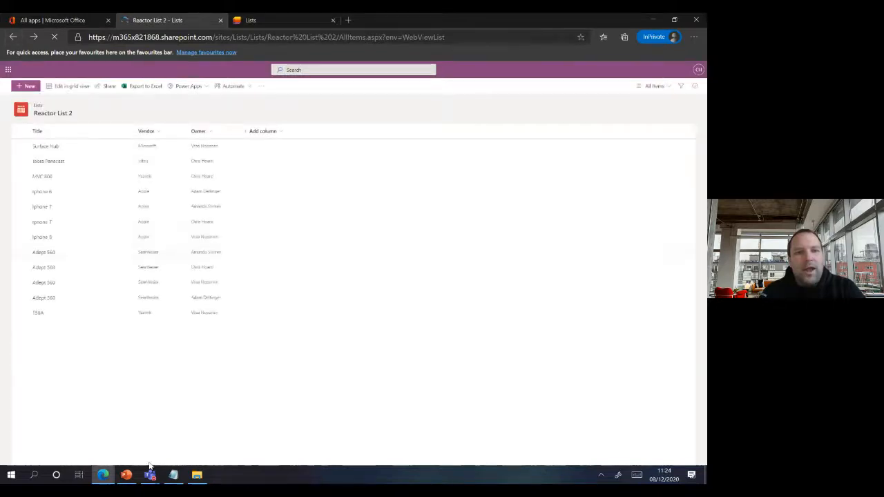
- Advance the slide show to slide 16, 'In List | Filters and Views', and return to Reactor List 2
{"action": "left_click", "coordinate": [127, 475]}
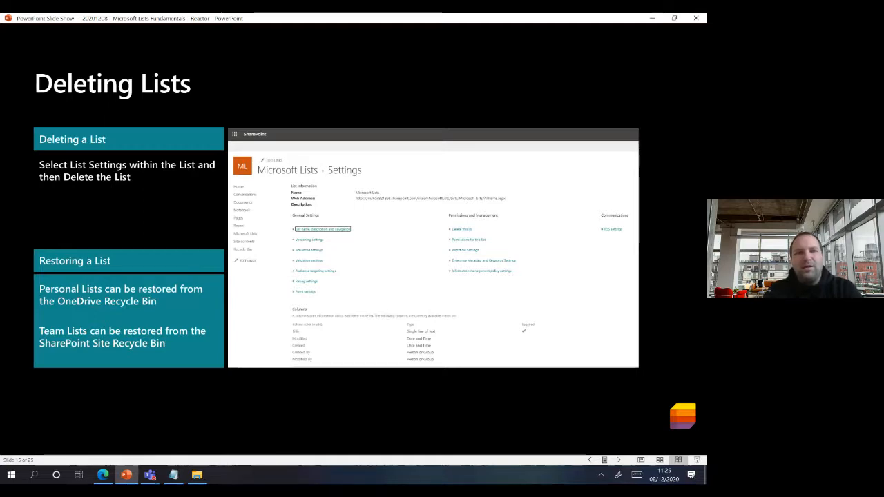
{"action": "key", "text": "Right"}
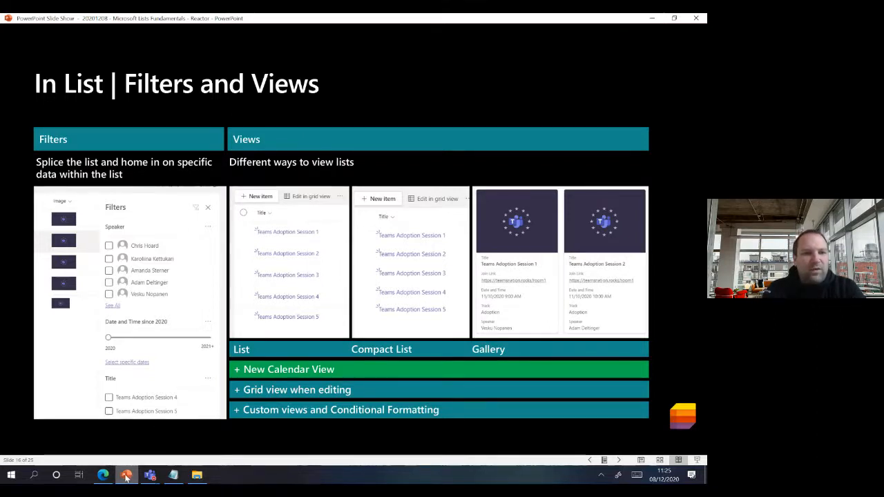
{"action": "left_click", "coordinate": [105, 475]}
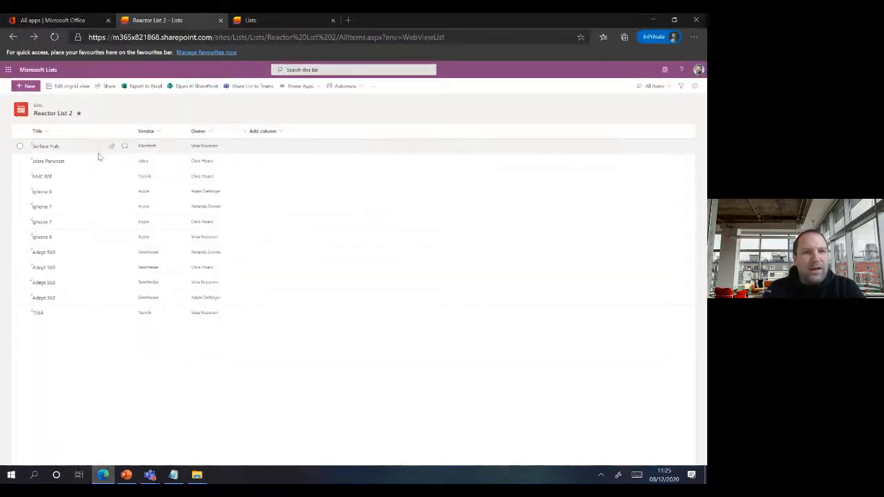
{"action": "left_click", "coordinate": [127, 475]}
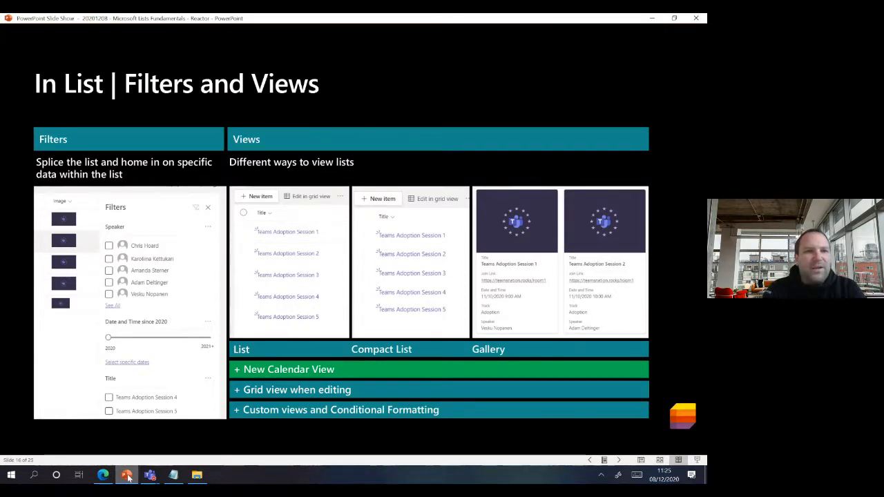
{"action": "left_click", "coordinate": [128, 477]}
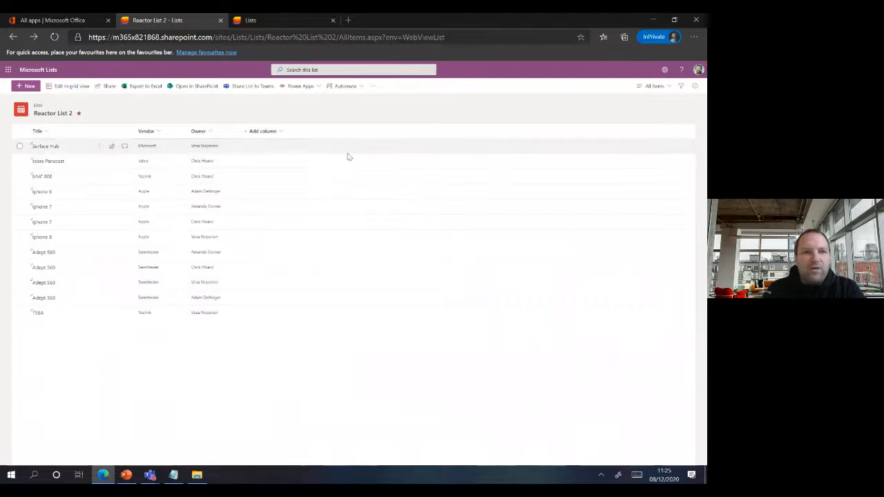
- Filter Reactor List 2 to one owner, clear the filter, and inspect the Owner column options
{"action": "left_click", "coordinate": [682, 87]}
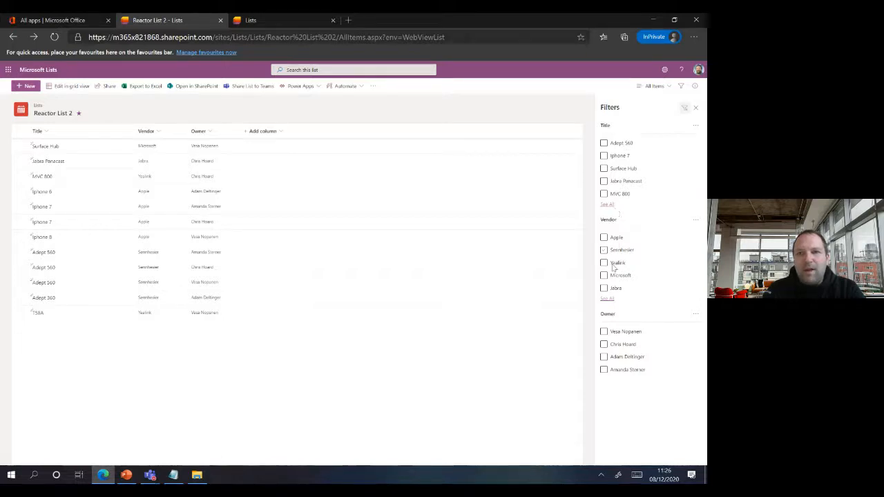
{"action": "left_click", "coordinate": [603, 345]}
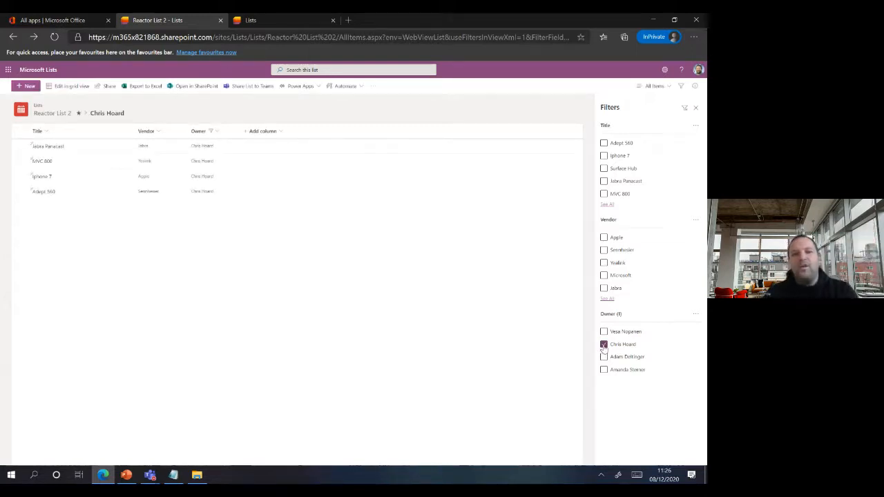
{"action": "left_click", "coordinate": [603, 344]}
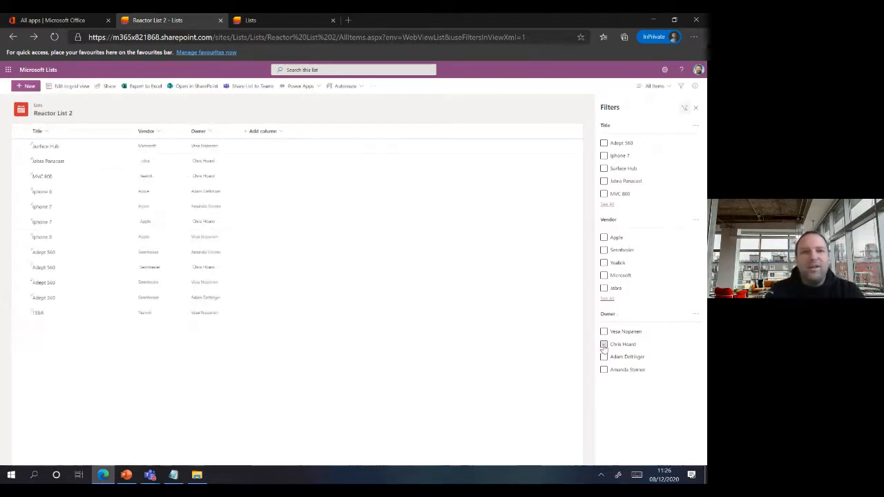
{"action": "left_click", "coordinate": [228, 133]}
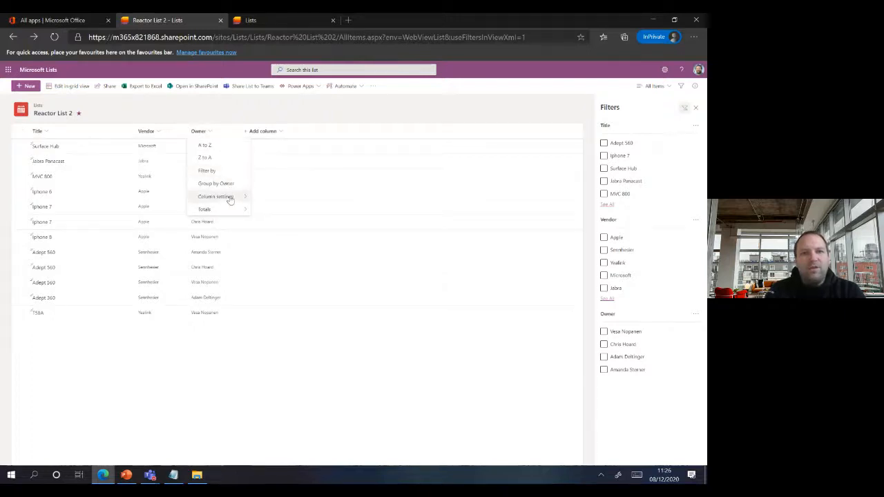
{"action": "mouse_move", "coordinate": [230, 200]}
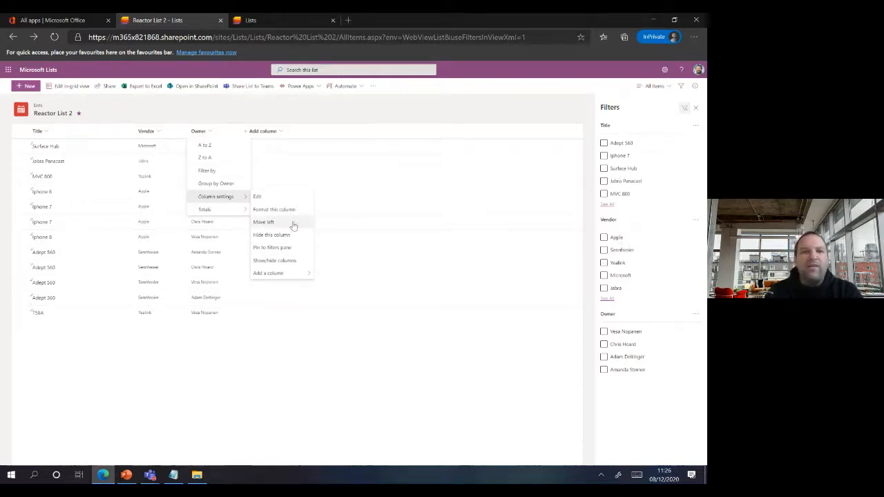
{"action": "left_click", "coordinate": [191, 371]}
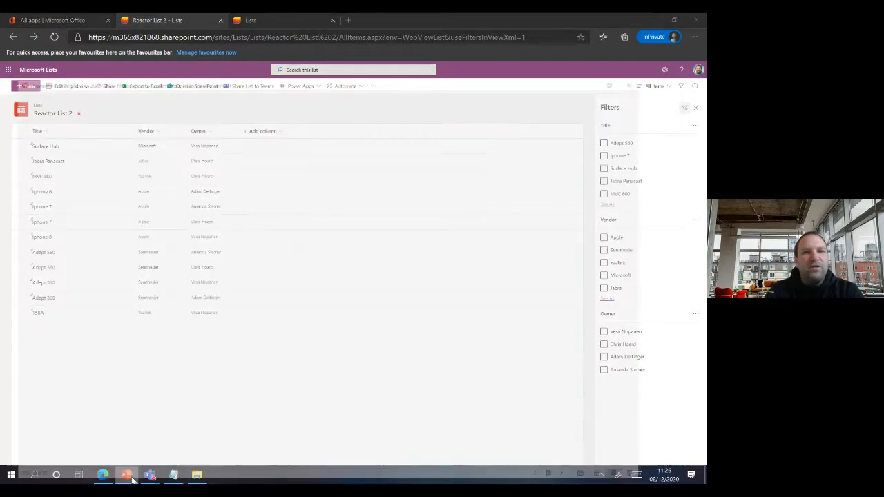
- Open the Core Demo 2 list from the Lists home and close its filters pane
{"action": "left_click", "coordinate": [127, 476]}
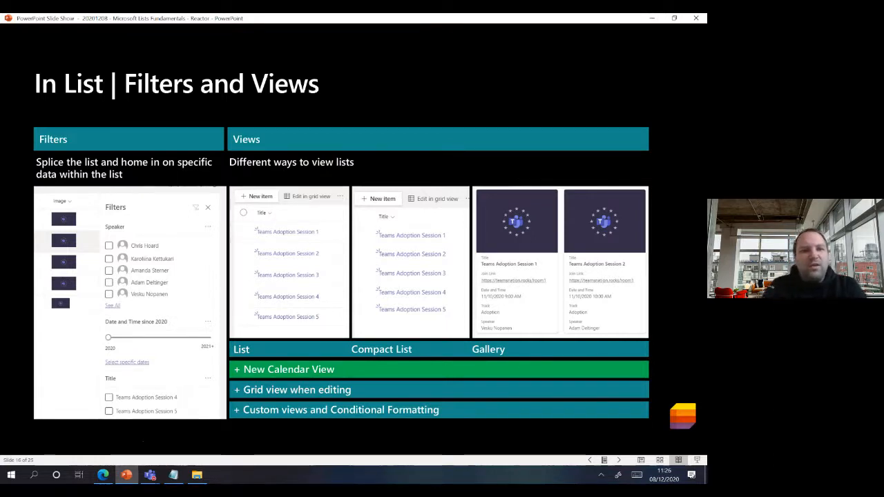
{"action": "left_click", "coordinate": [104, 476]}
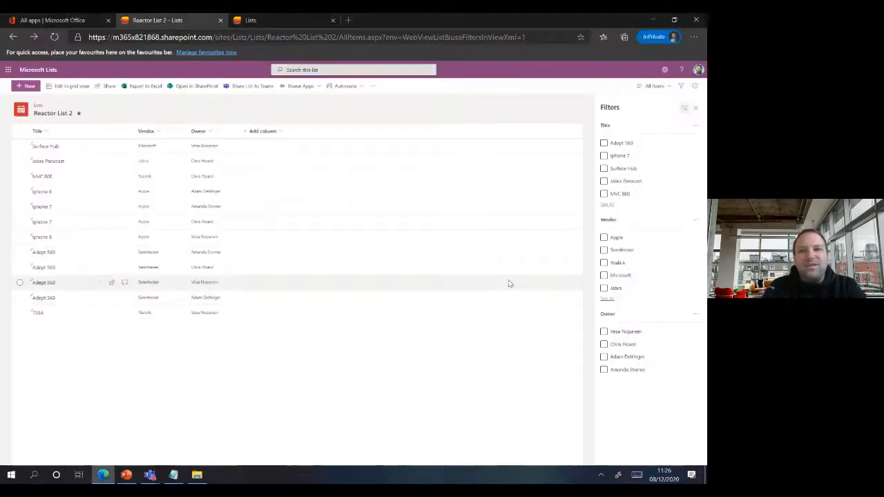
{"action": "right_click", "coordinate": [696, 110]}
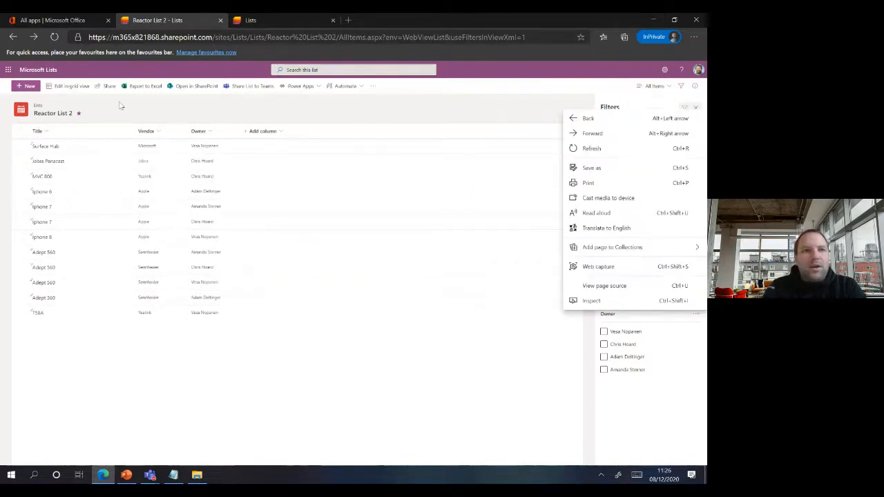
{"action": "left_click", "coordinate": [45, 70]}
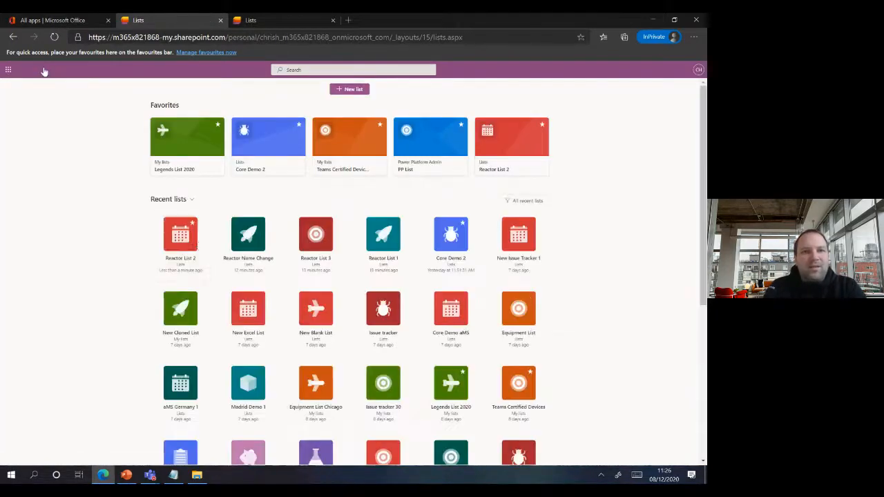
{"action": "left_click", "coordinate": [266, 138]}
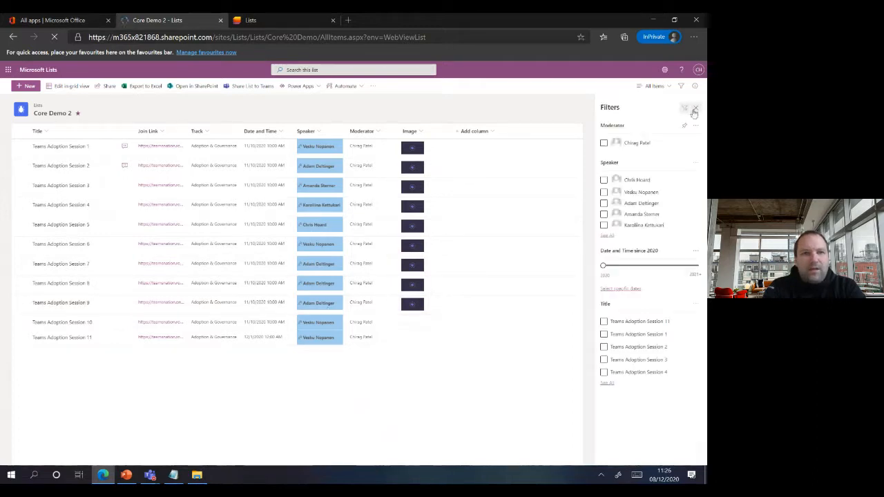
{"action": "left_click", "coordinate": [695, 110]}
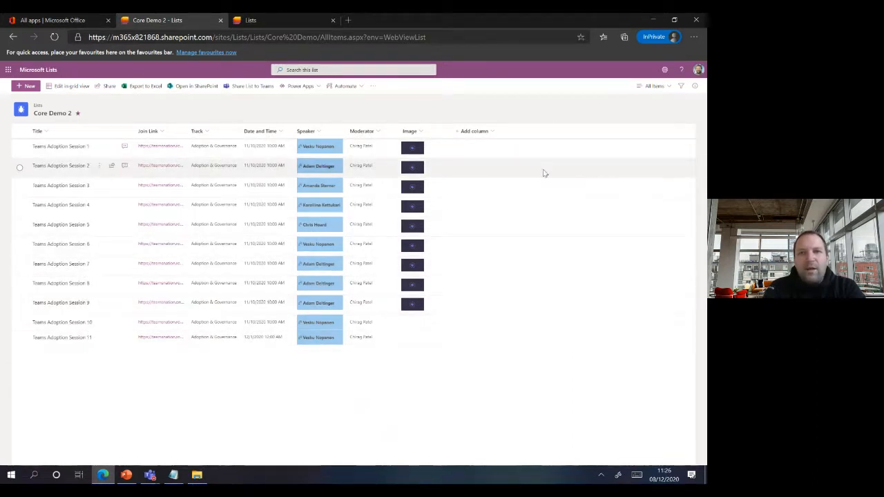
{"action": "left_click", "coordinate": [650, 88]}
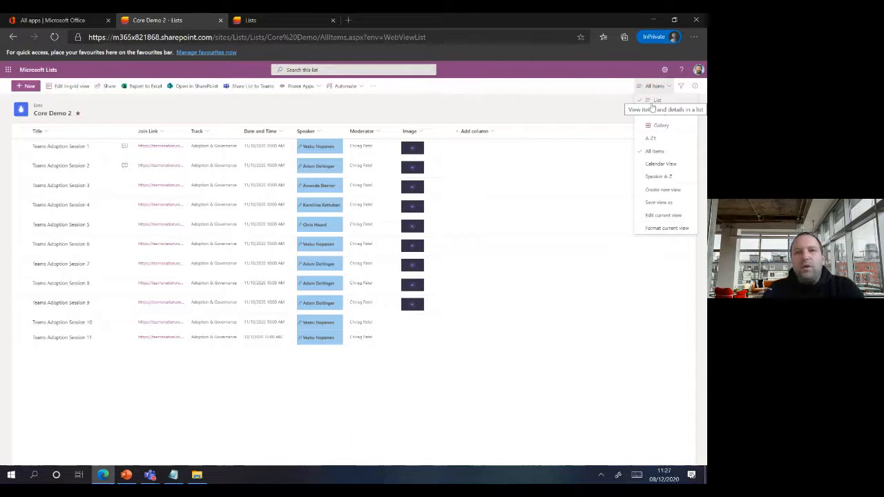
- Show Core Demo 2 as Compact List, then Gallery, and finally Calendar View for December 2020
{"action": "left_click", "coordinate": [667, 115]}
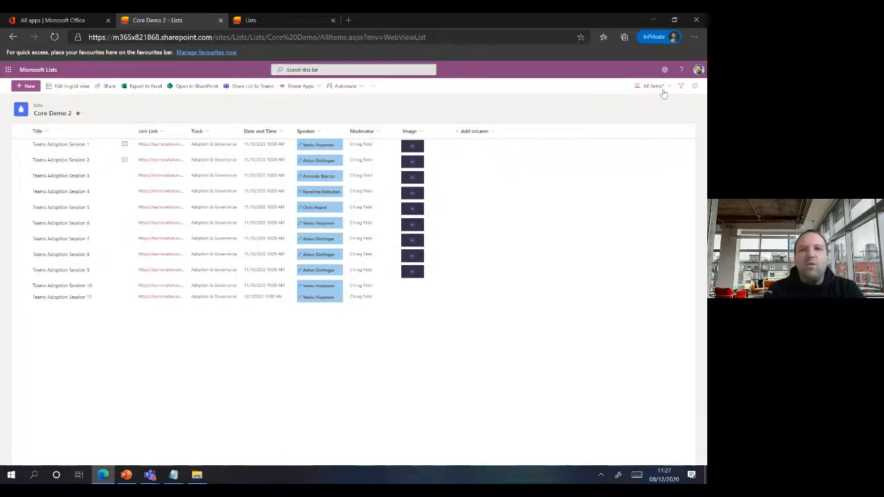
{"action": "left_click", "coordinate": [661, 89]}
{"action": "left_click", "coordinate": [660, 126]}
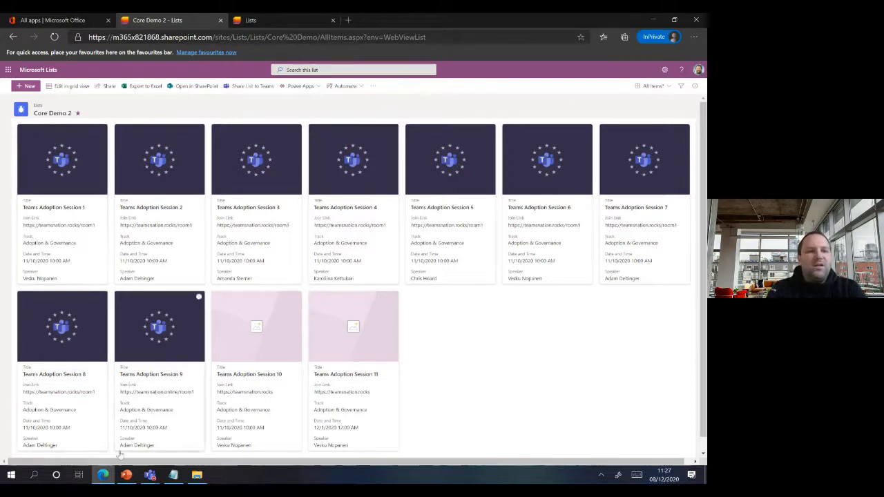
{"action": "left_click", "coordinate": [128, 475]}
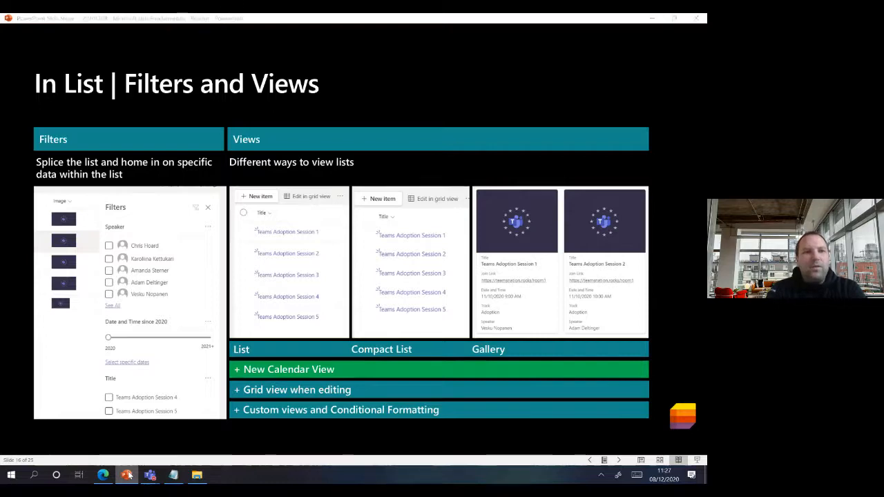
{"action": "left_click", "coordinate": [128, 476]}
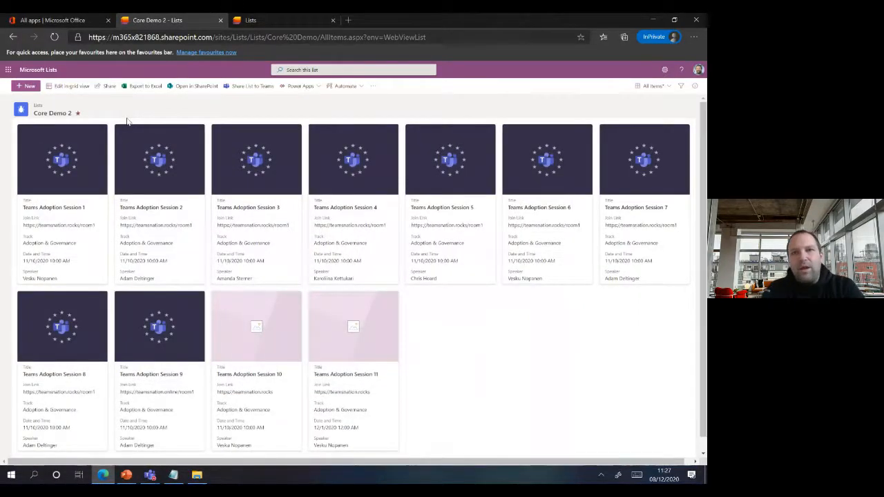
{"action": "left_click", "coordinate": [650, 87]}
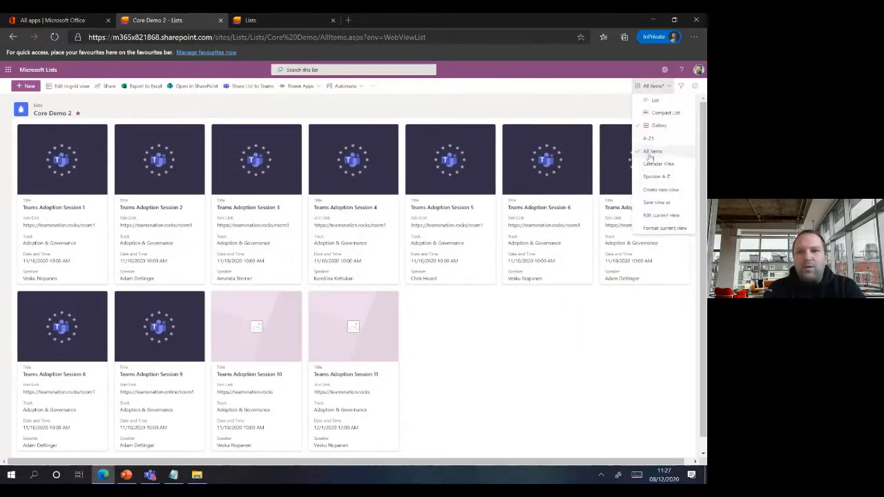
{"action": "left_click", "coordinate": [653, 166]}
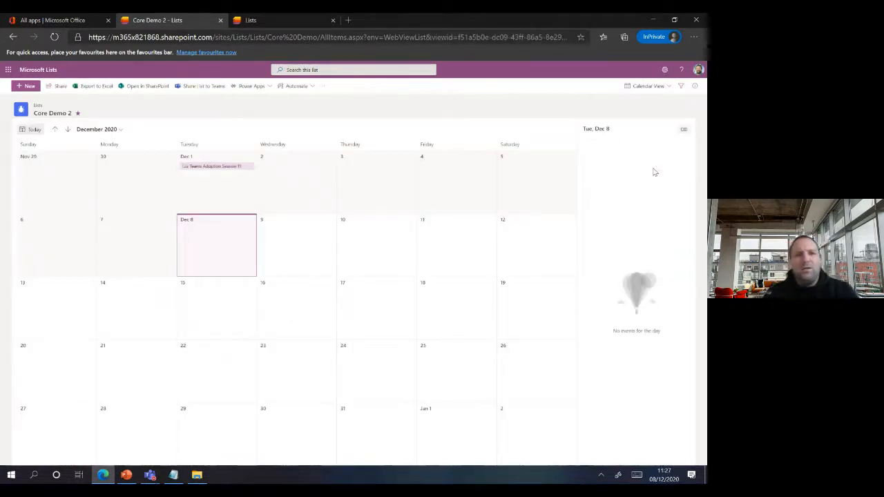
- Go back to November 2020, then begin a new calendar-style view and cancel it
{"action": "left_click", "coordinate": [55, 129]}
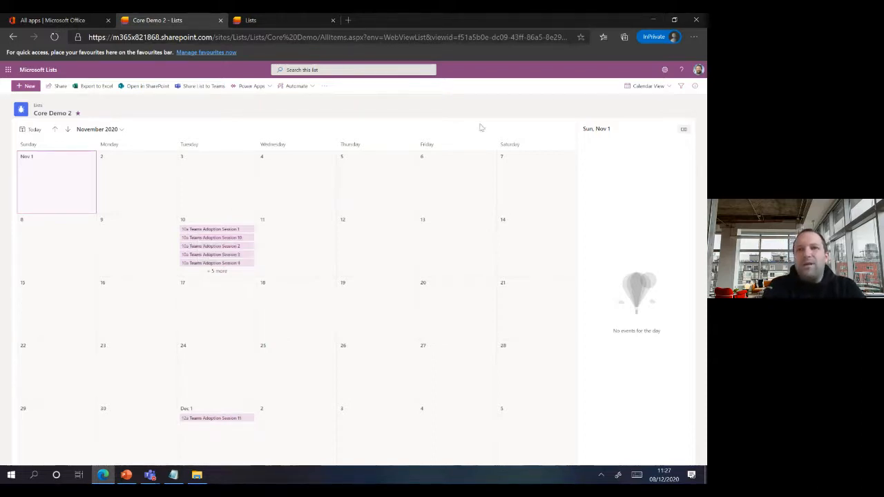
{"action": "left_click", "coordinate": [665, 87]}
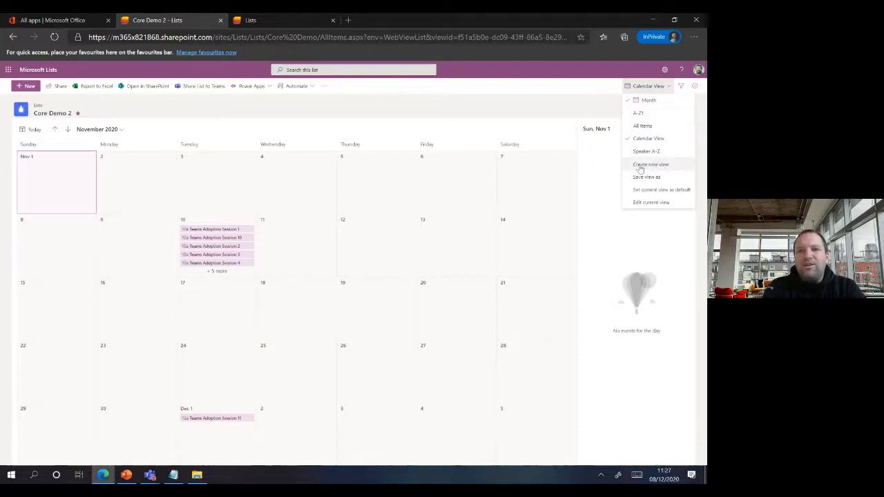
{"action": "left_click", "coordinate": [643, 165]}
{"action": "left_click", "coordinate": [312, 267]}
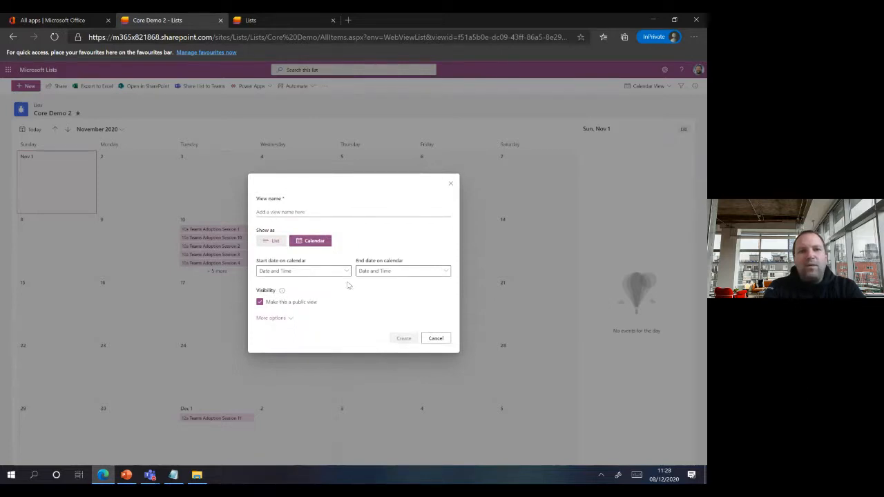
{"action": "left_click", "coordinate": [436, 339]}
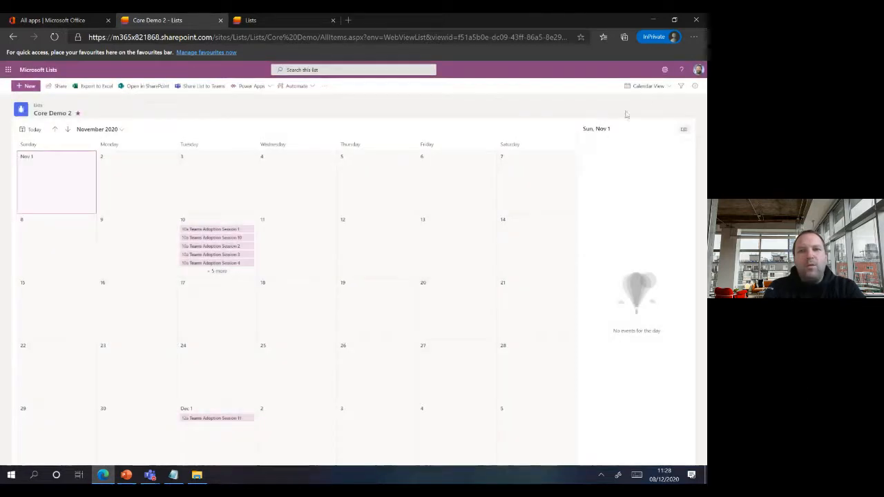
- Switch Core Demo 2 back to the All Items view showing its 11 session cards
{"action": "left_click", "coordinate": [648, 87]}
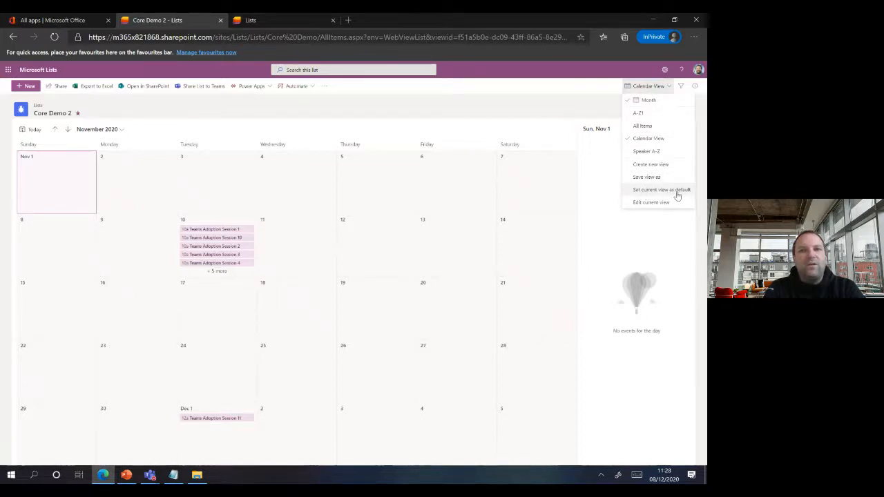
{"action": "left_click", "coordinate": [128, 475]}
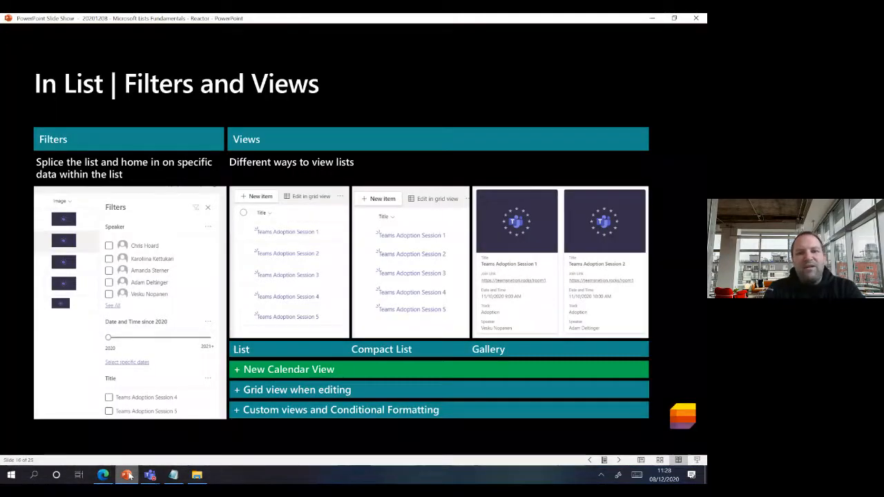
{"action": "left_click", "coordinate": [128, 475]}
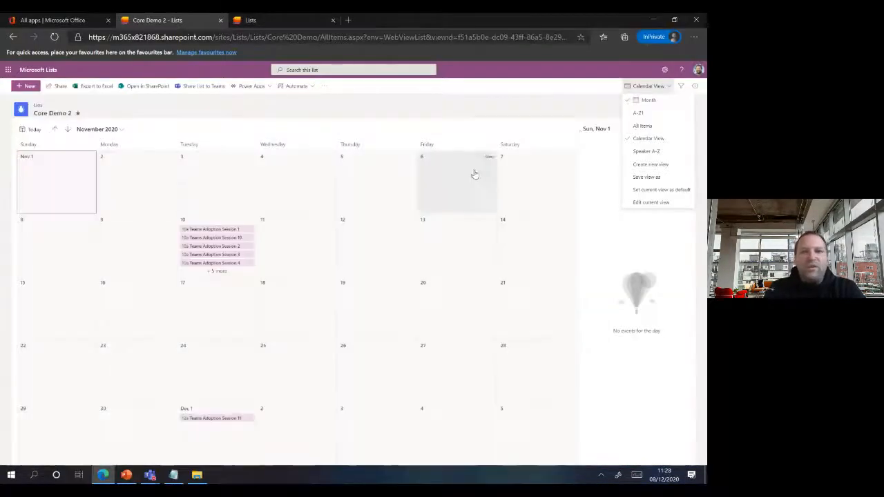
{"action": "left_click", "coordinate": [653, 93]}
{"action": "right_click", "coordinate": [654, 93]}
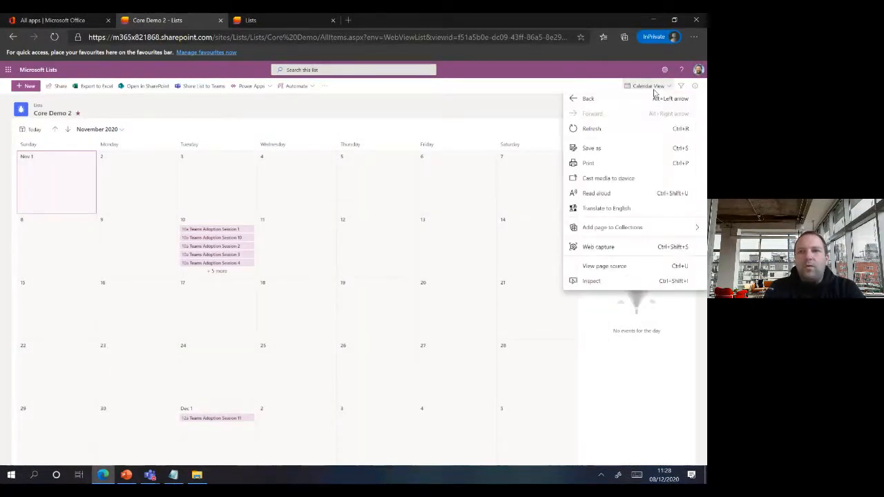
{"action": "left_click", "coordinate": [646, 85]}
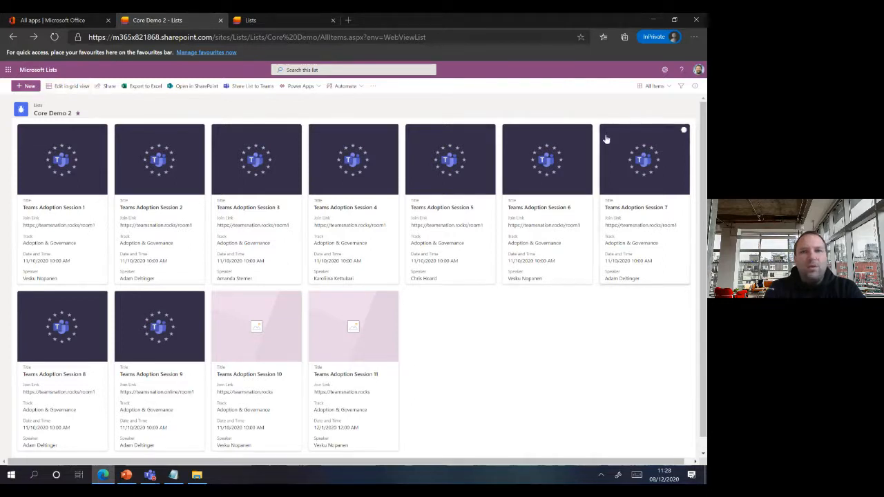
- In All Items grid editing, change the first session's Track to Adoption
{"action": "left_click", "coordinate": [652, 89]}
{"action": "left_click", "coordinate": [654, 90]}
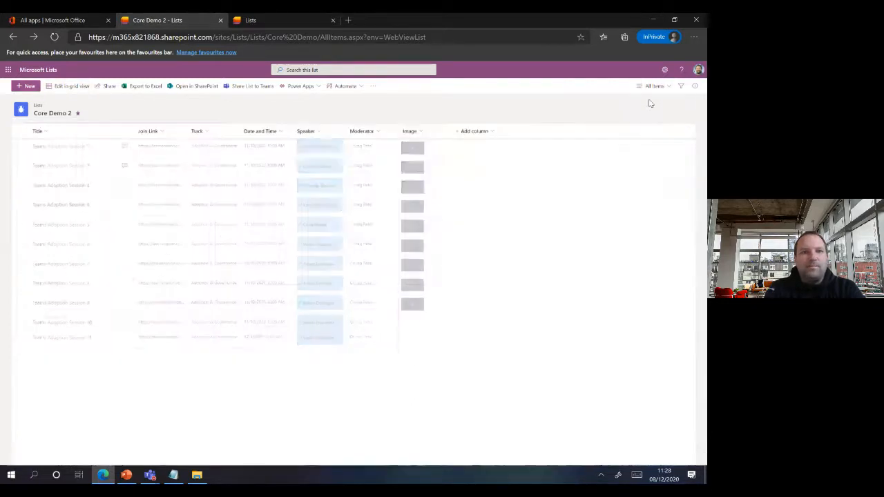
{"action": "left_click", "coordinate": [76, 86]}
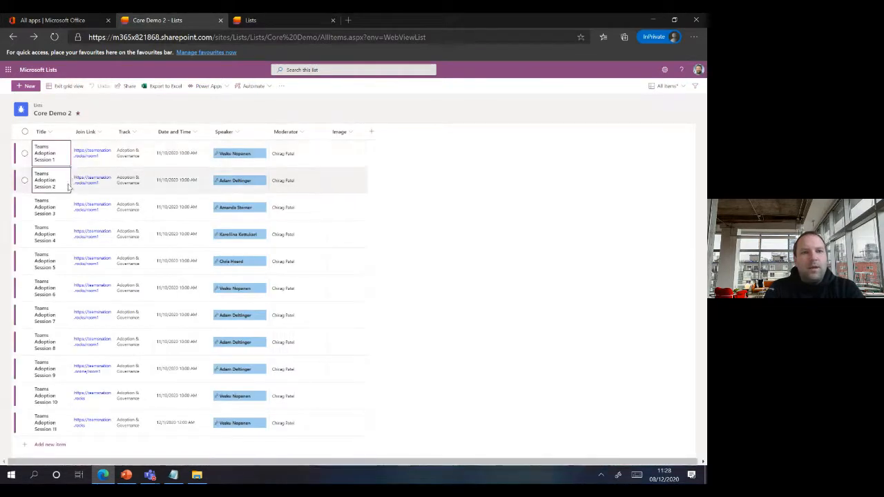
{"action": "left_click", "coordinate": [165, 160]}
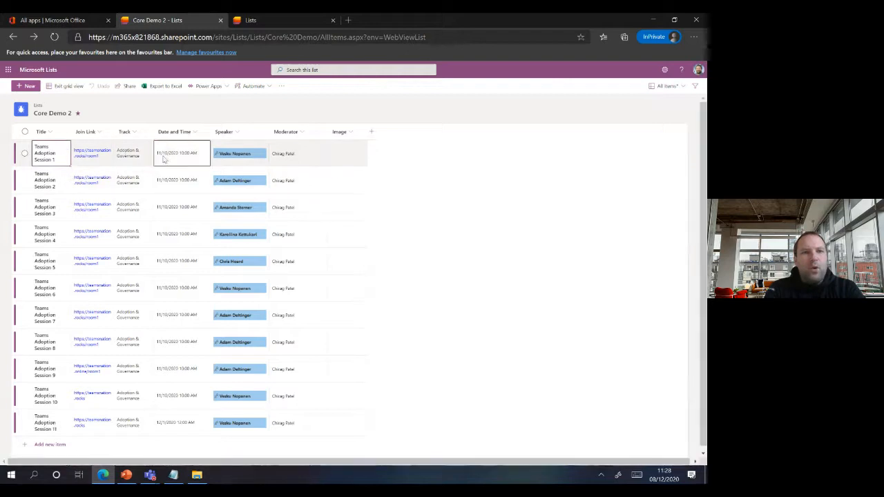
{"action": "left_click", "coordinate": [126, 152]}
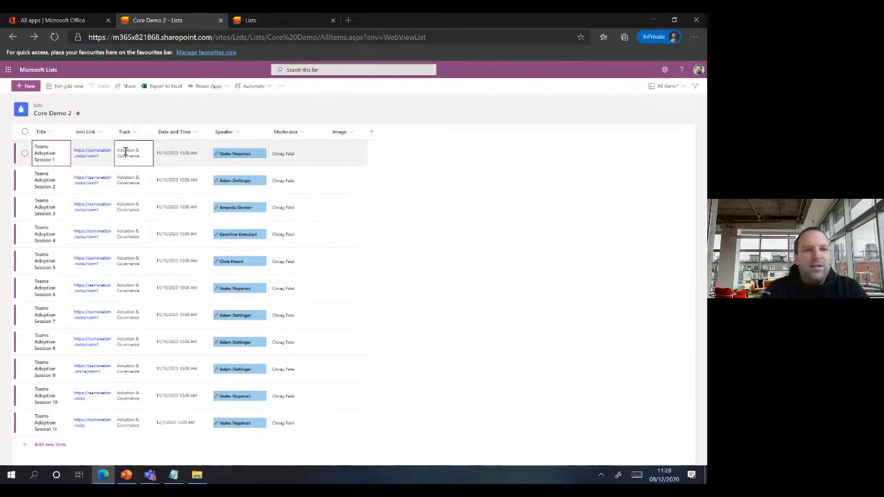
{"action": "left_click", "coordinate": [143, 154]}
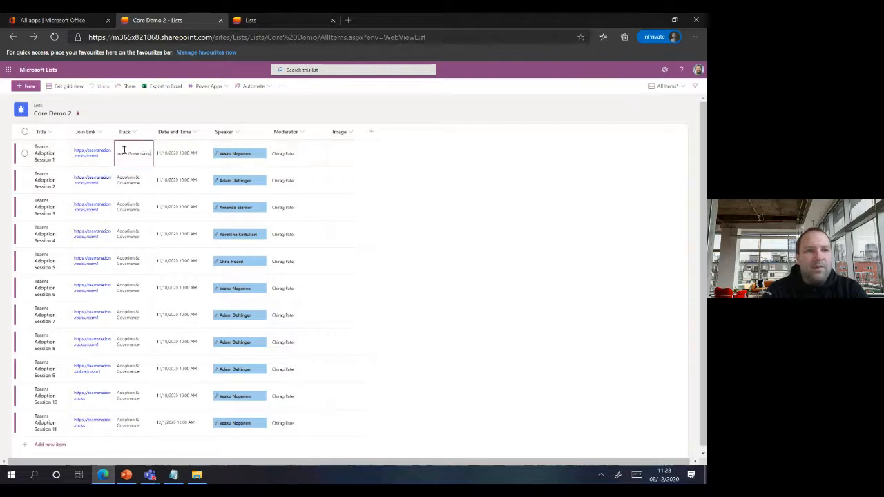
{"action": "left_click_drag", "start_coordinate": [150, 155], "coordinate": [103, 150]}
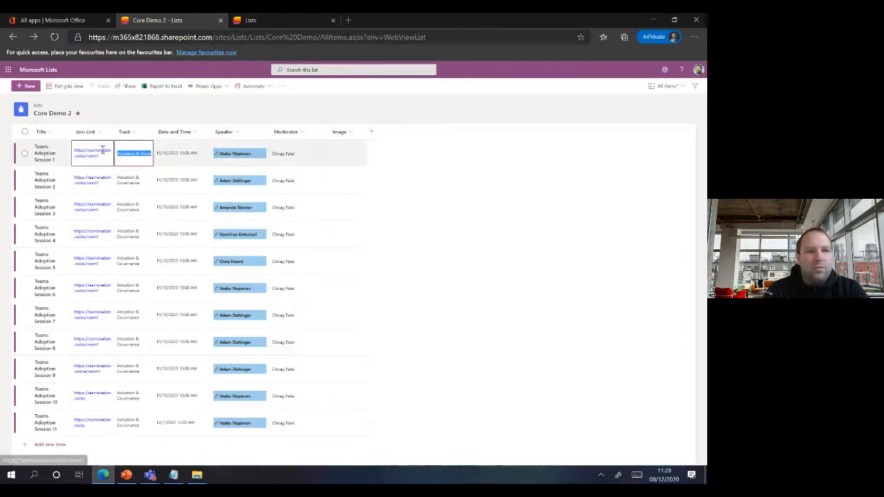
{"action": "type", "text": "Adoptio"}
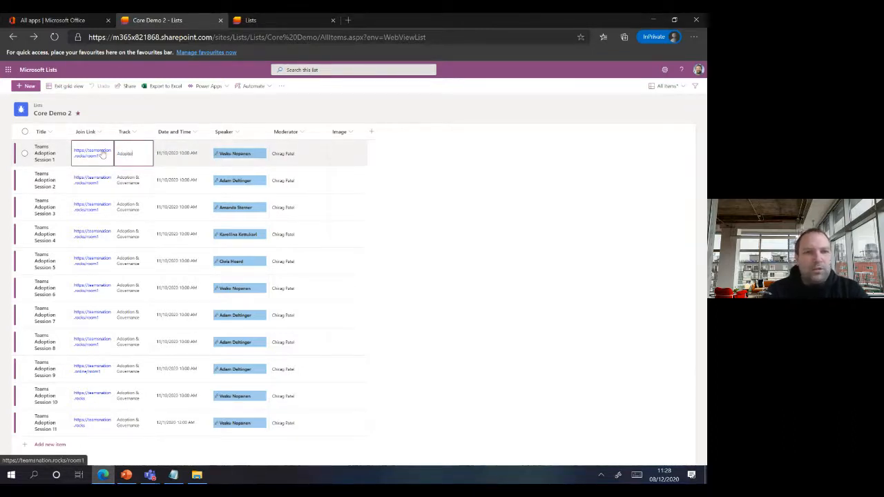
{"action": "type", "text": "n"}
{"action": "left_click", "coordinate": [134, 184]}
- Copy Adoption into the Track cells of sessions 2 to 11 and save the grid edits
{"action": "left_click", "coordinate": [141, 161]}
{"action": "key", "text": "ctrl+c"}
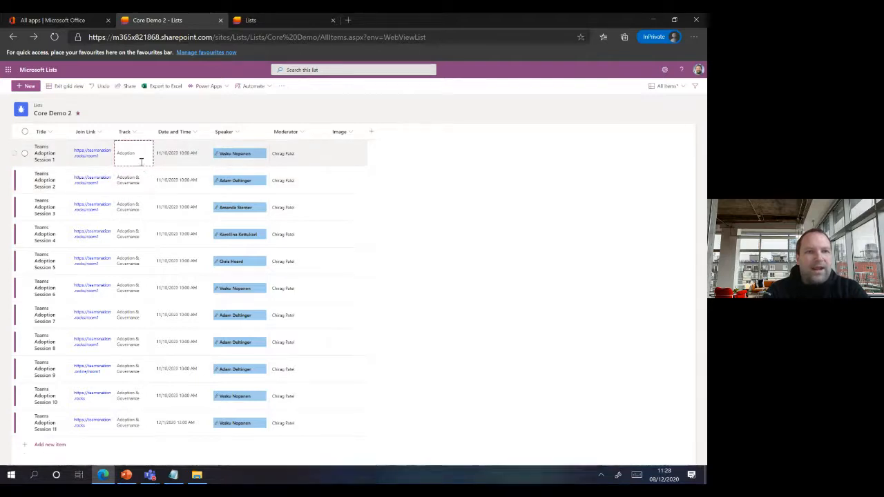
{"action": "left_click_drag", "start_coordinate": [138, 175], "coordinate": [138, 420]}
{"action": "key", "text": "ctrl+v"}
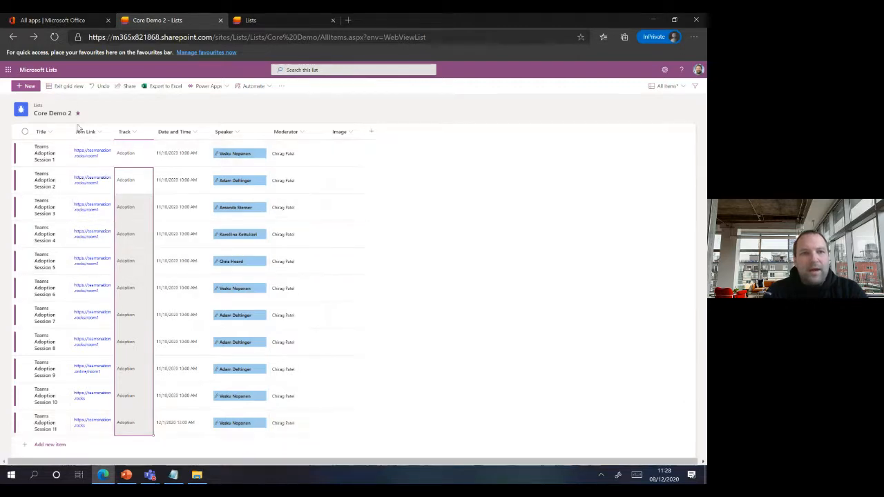
{"action": "left_click", "coordinate": [70, 87]}
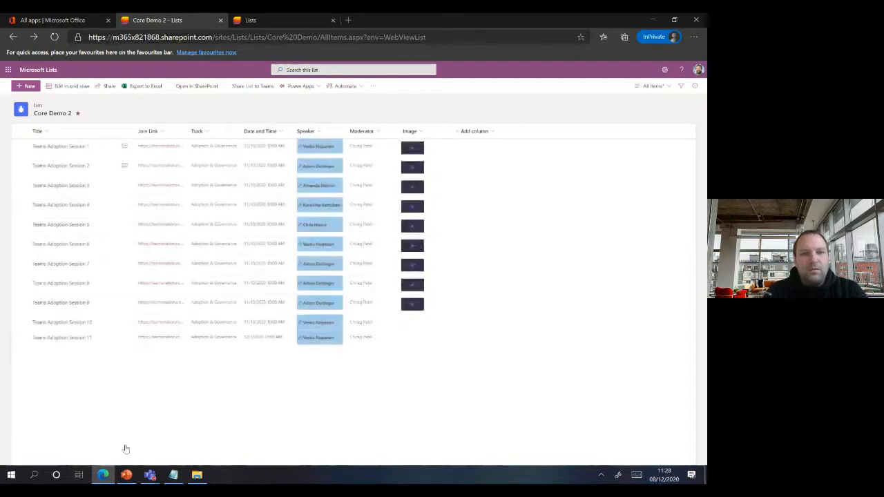
{"action": "left_click", "coordinate": [126, 475]}
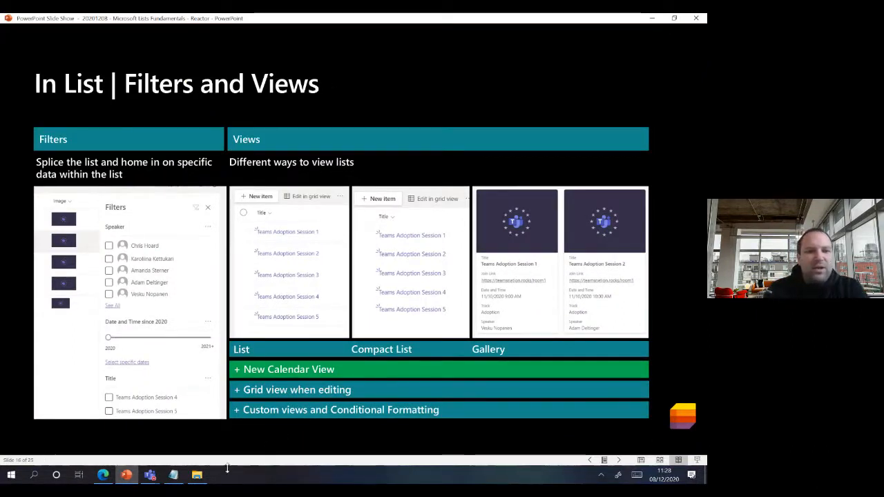
{"action": "left_click", "coordinate": [127, 476]}
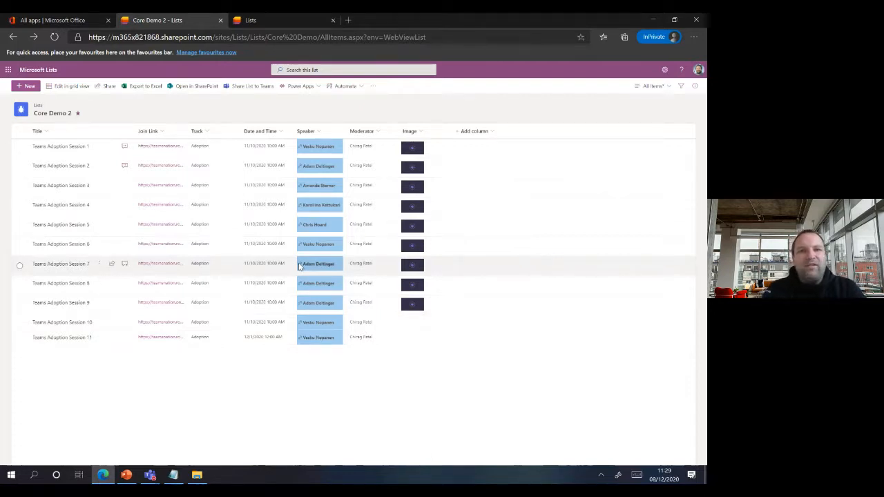
{"action": "left_click", "coordinate": [379, 134]}
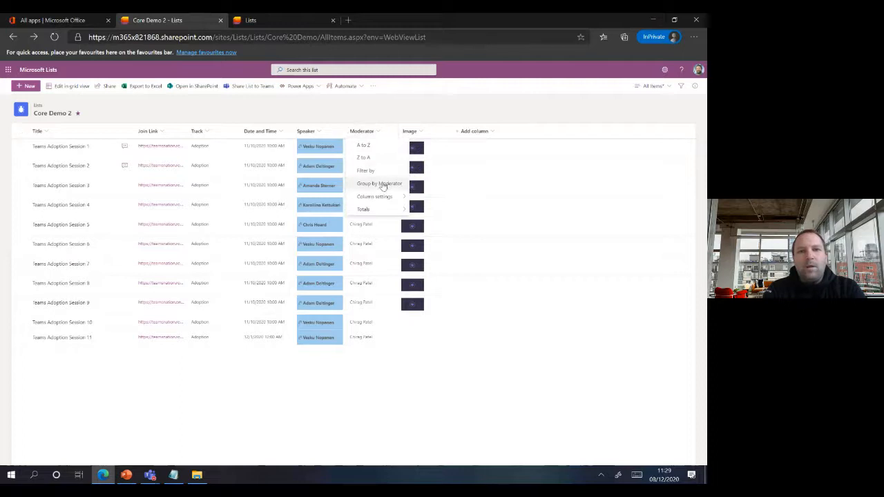
{"action": "mouse_move", "coordinate": [385, 198]}
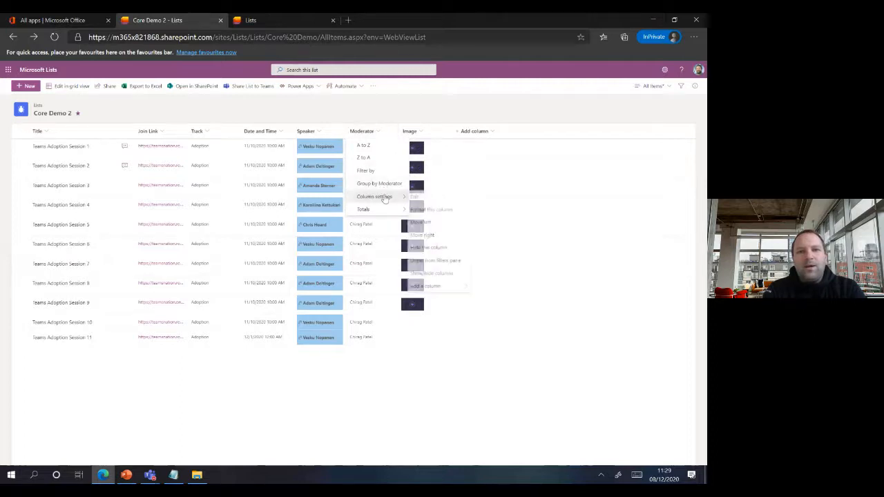
{"action": "left_click", "coordinate": [442, 209]}
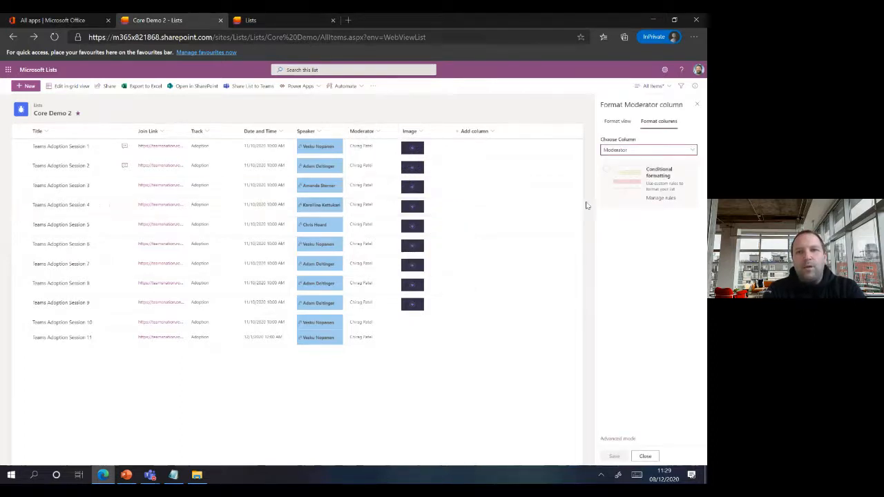
{"action": "right_click", "coordinate": [659, 178]}
{"action": "left_click", "coordinate": [659, 171]}
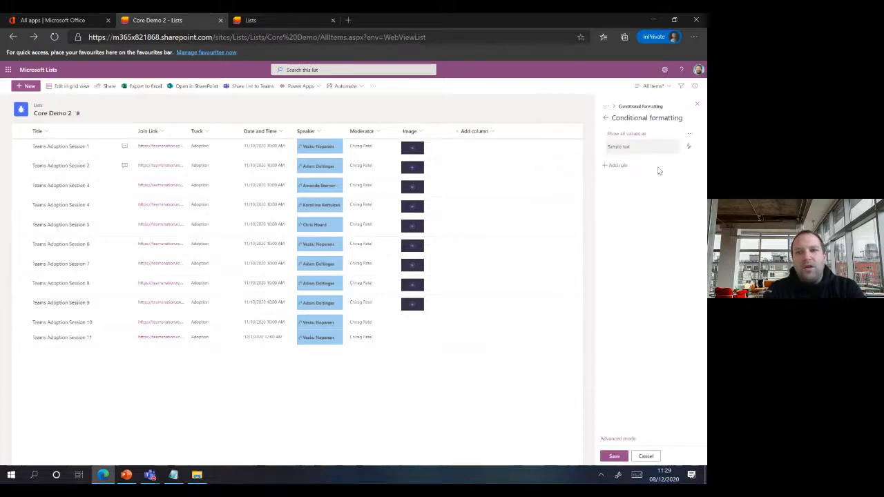
{"action": "left_click", "coordinate": [690, 147]}
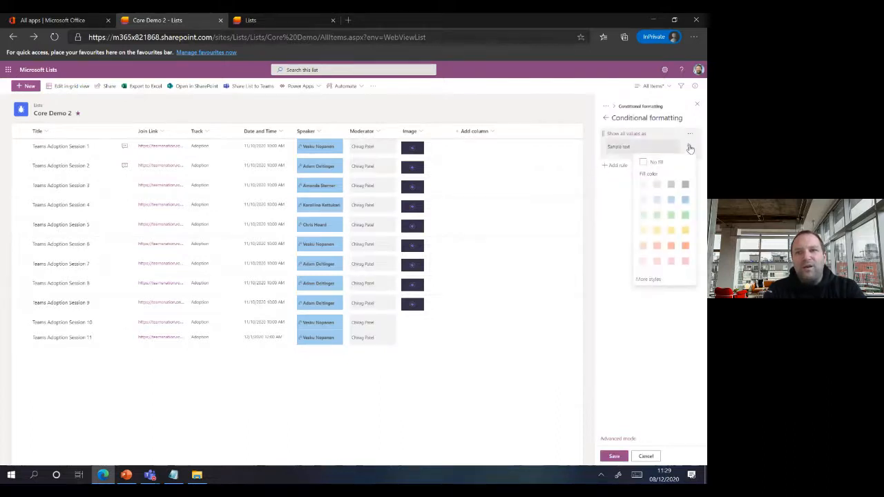
{"action": "left_click", "coordinate": [686, 218]}
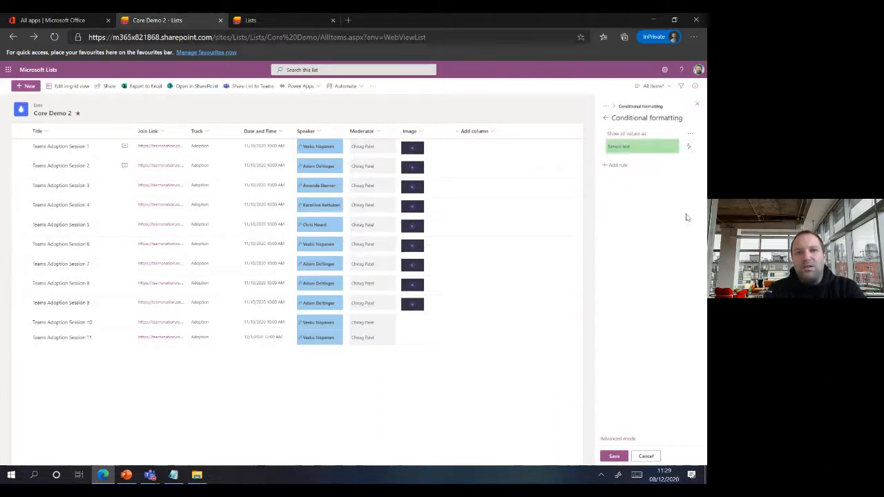
{"action": "left_click", "coordinate": [689, 146]}
{"action": "left_click", "coordinate": [665, 163]}
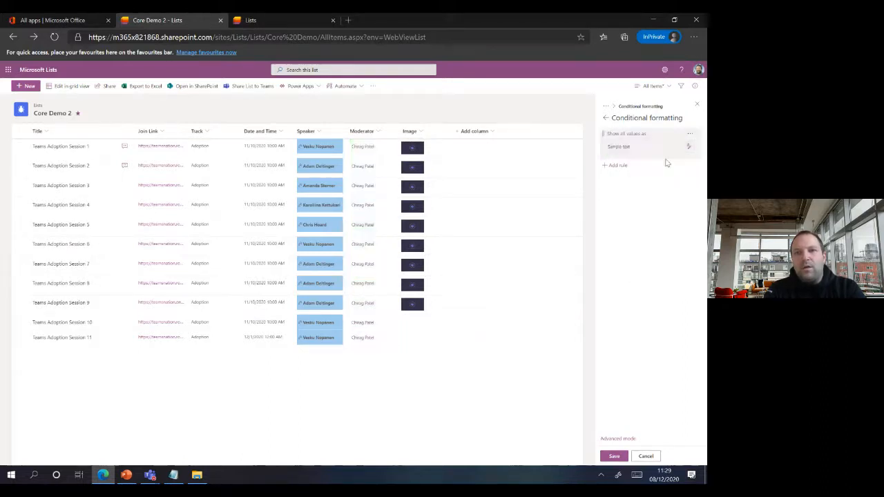
{"action": "left_click", "coordinate": [688, 147]}
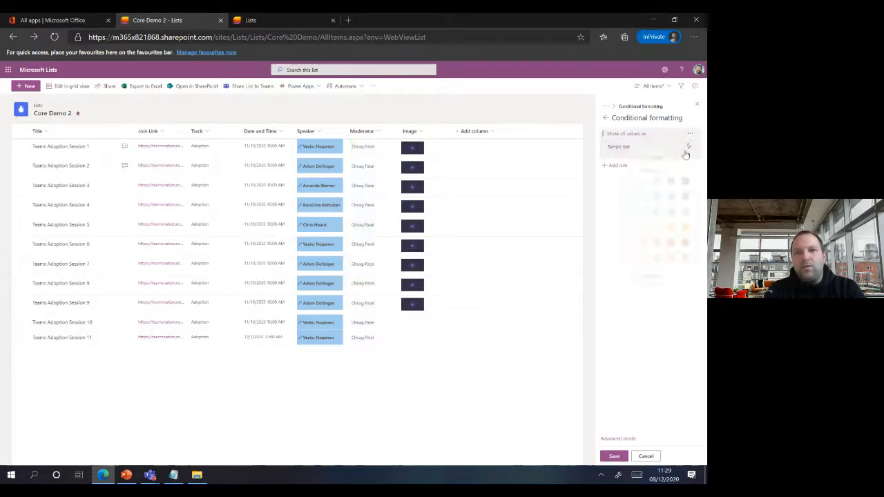
{"action": "left_click", "coordinate": [652, 278]}
{"action": "left_click", "coordinate": [646, 198]}
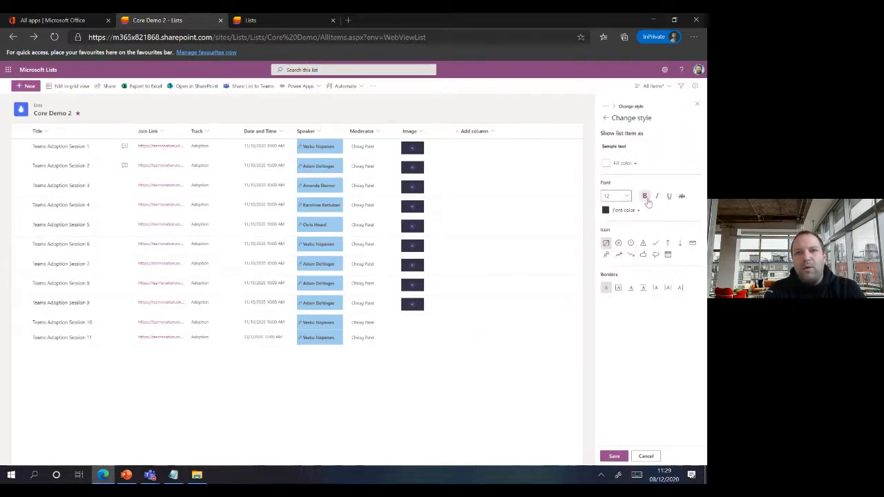
{"action": "left_click", "coordinate": [643, 457]}
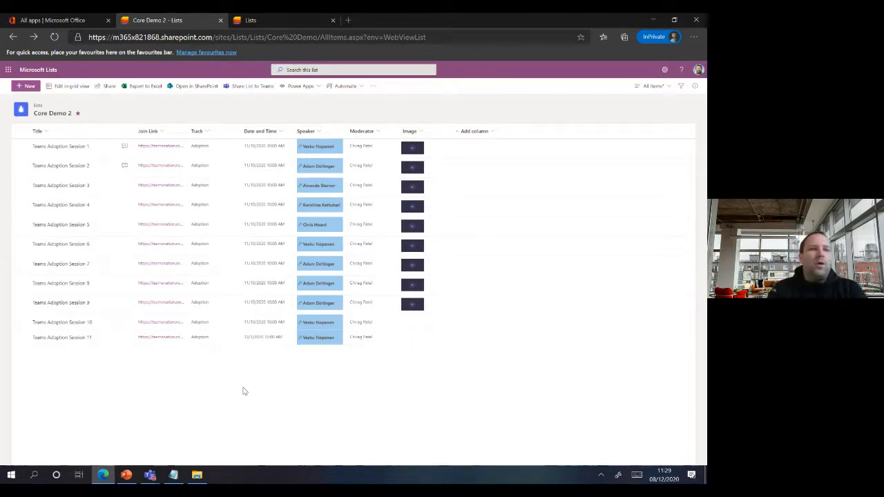
- Advance the slide show to slide 17, 'In List | Bulk Edit, Undo/Redo, Reorder & Delete Column'
{"action": "left_click", "coordinate": [126, 474]}
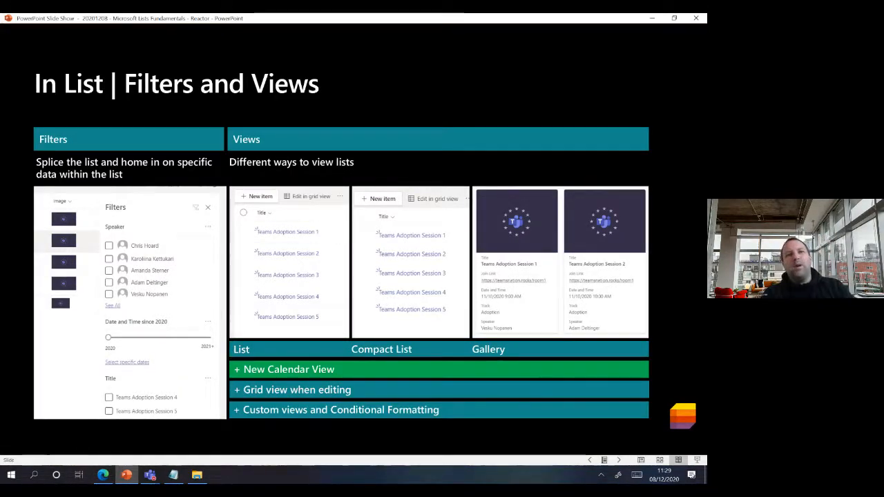
{"action": "key", "text": "Right"}
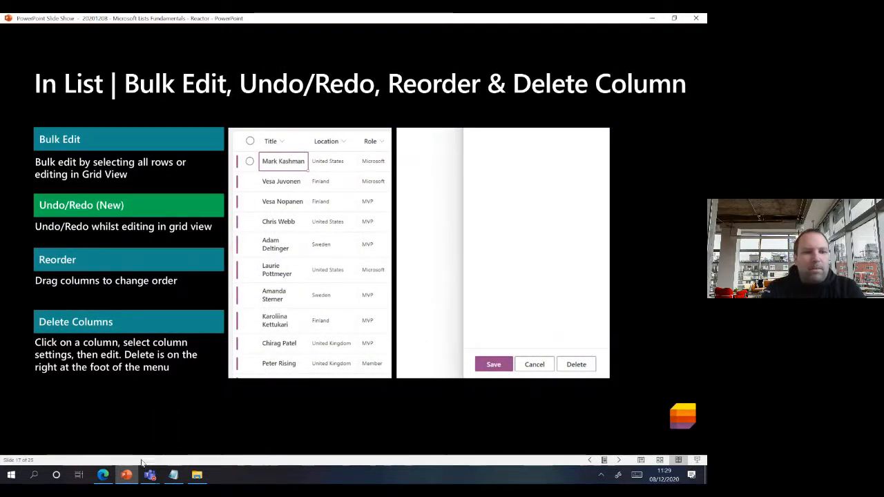
- Back in Core Demo 2, select all 11 sessions with the header checkbox and open bulk Edit
{"action": "left_click", "coordinate": [103, 475]}
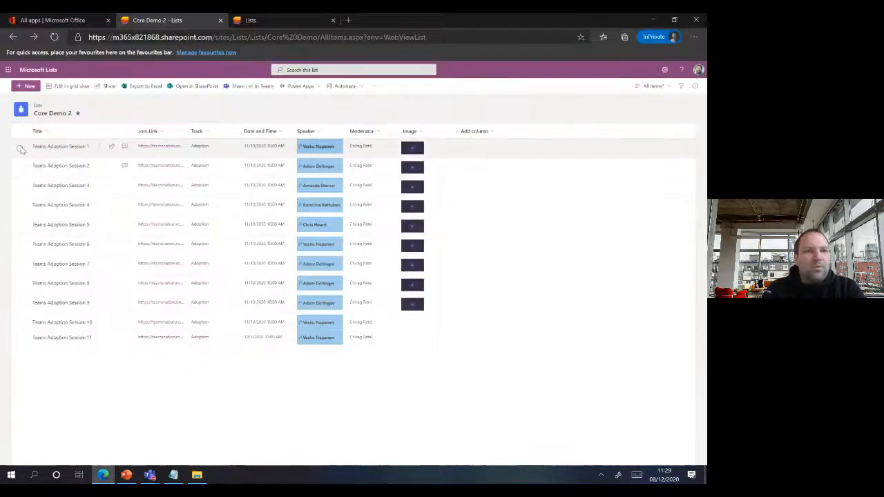
{"action": "left_click", "coordinate": [19, 147]}
{"action": "left_click", "coordinate": [19, 166]}
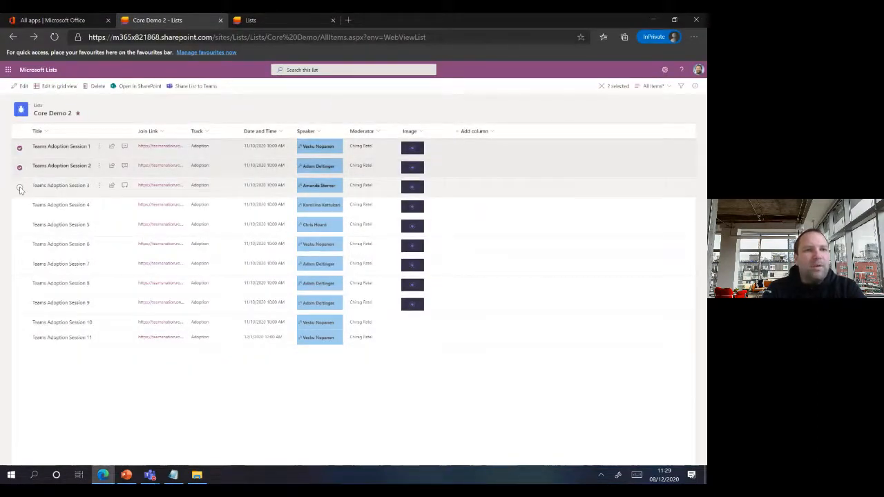
{"action": "left_click", "coordinate": [20, 186]}
{"action": "left_click", "coordinate": [18, 151]}
{"action": "left_click", "coordinate": [20, 168]}
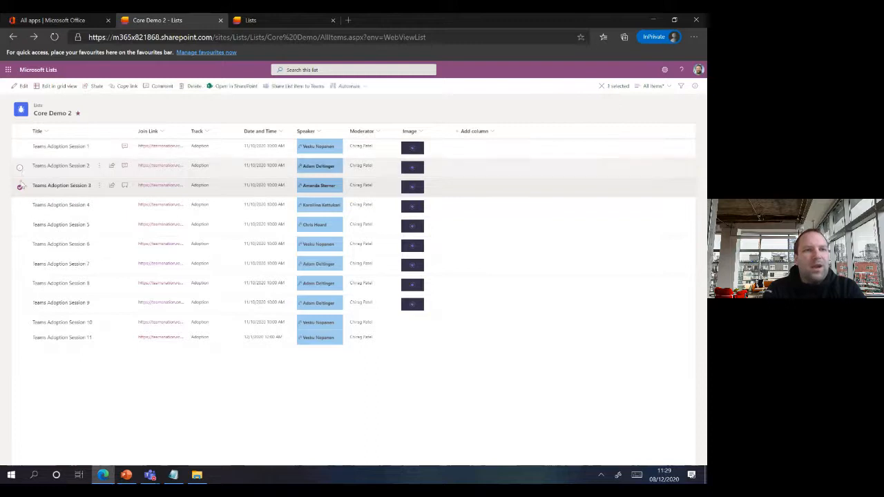
{"action": "left_click", "coordinate": [20, 187]}
{"action": "left_click", "coordinate": [19, 132]}
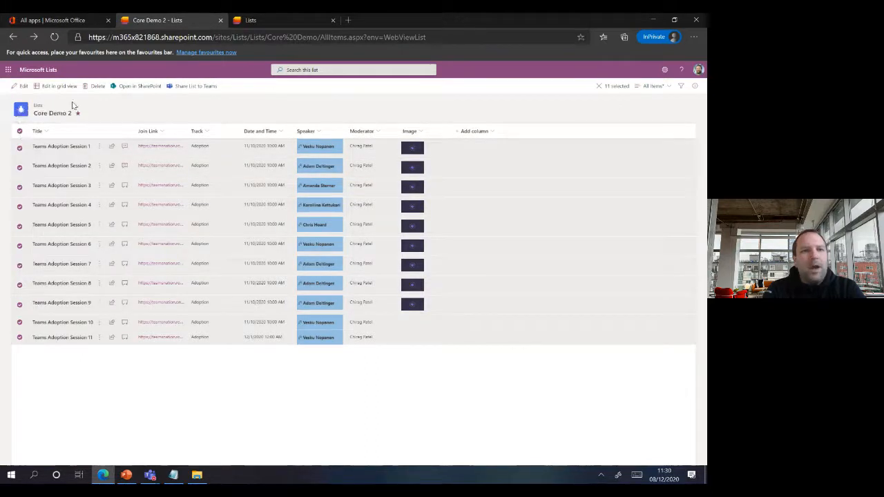
{"action": "left_click", "coordinate": [24, 87]}
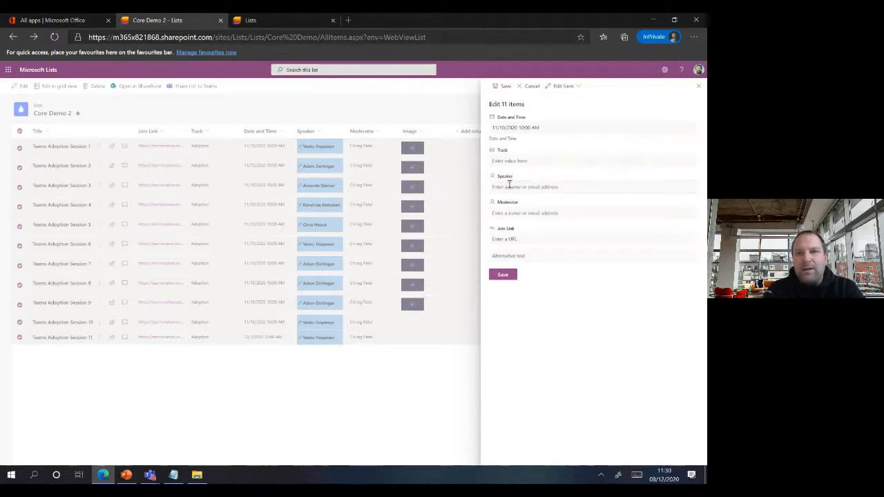
- Enter Track 'Adoption & Governance' in the Edit 11 items panel and save it to all sessions
{"action": "left_click", "coordinate": [508, 162]}
{"action": "type", "text": "Adop"}
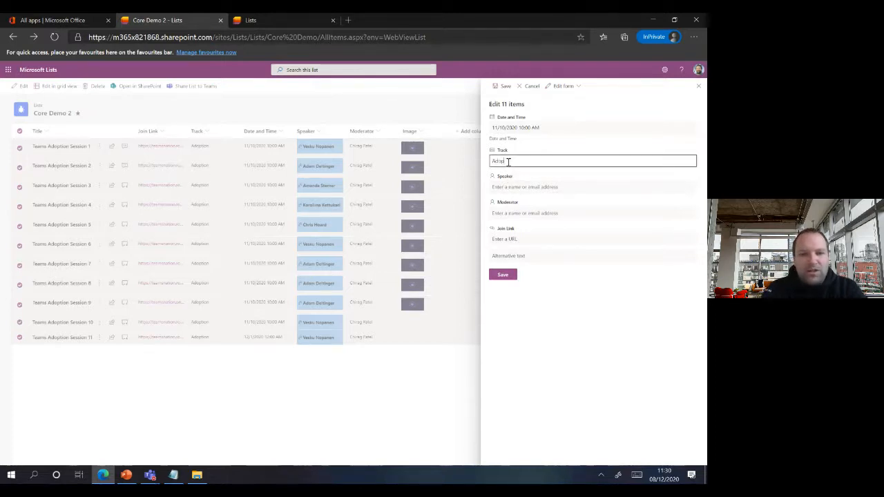
{"action": "type", "text": "tion and"}
{"action": "key", "text": "BackSpace"}
{"action": "key", "text": "BackSpace"}
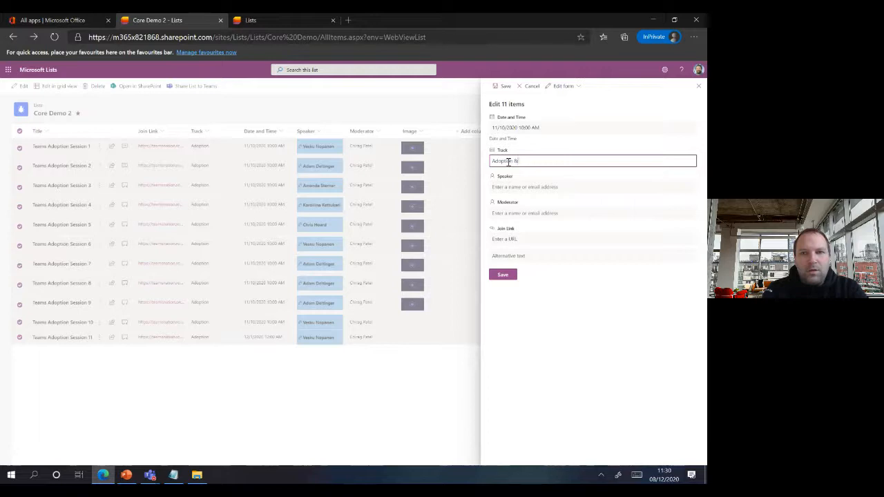
{"action": "type", "text": "Gover"}
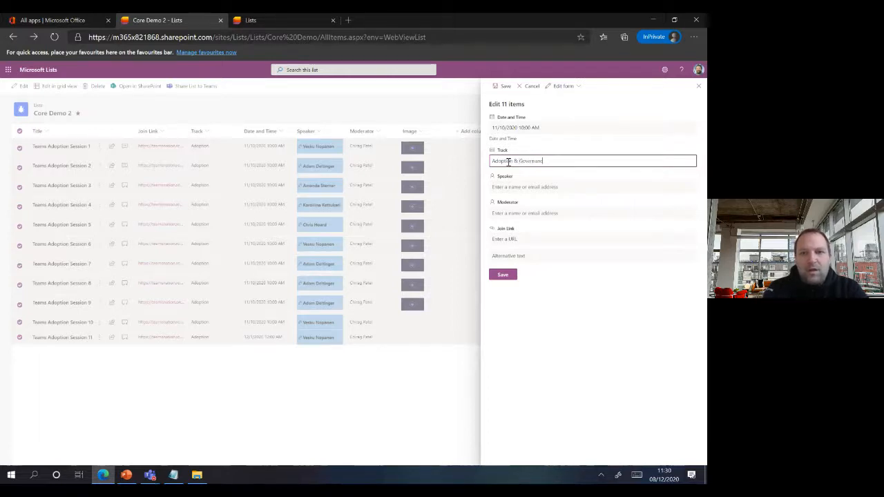
{"action": "type", "text": "nance"}
{"action": "left_click", "coordinate": [500, 275]}
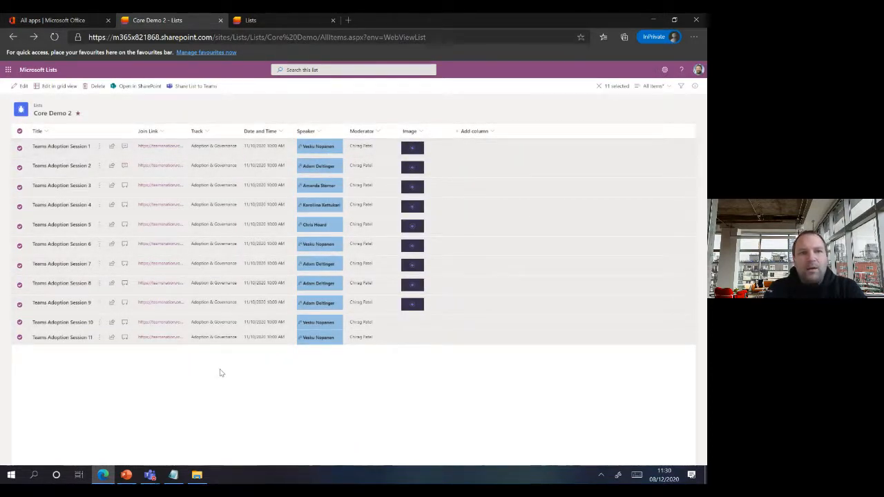
{"action": "left_click", "coordinate": [60, 97]}
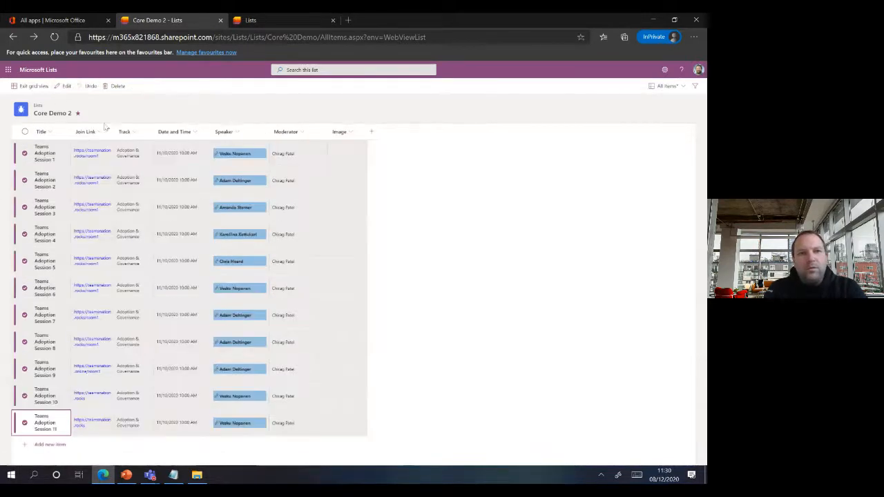
{"action": "left_click", "coordinate": [133, 154]}
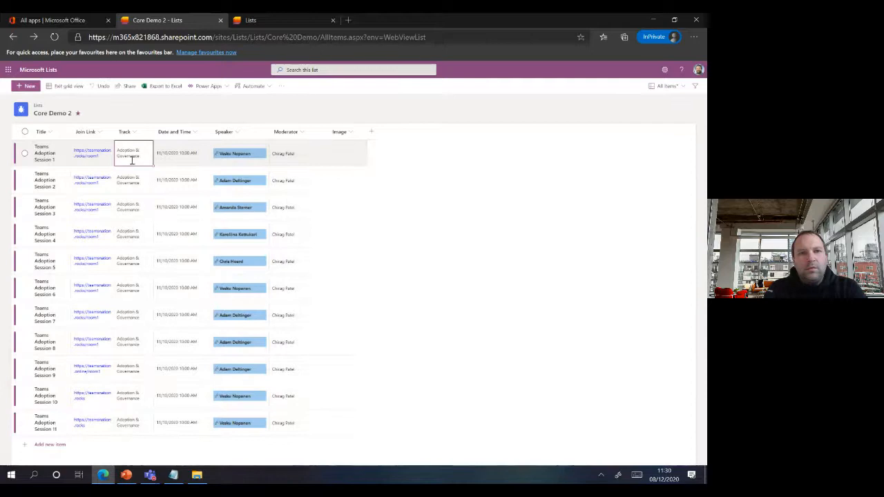
{"action": "left_click", "coordinate": [137, 153]}
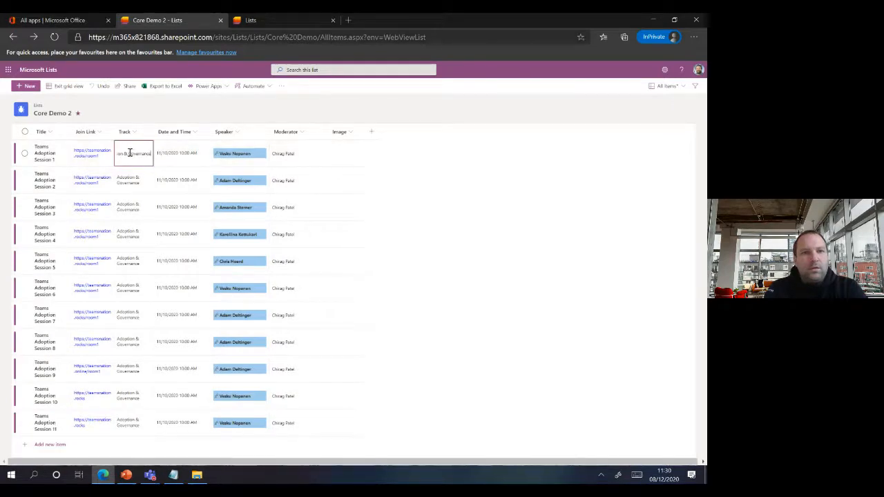
{"action": "left_click_drag", "start_coordinate": [151, 155], "coordinate": [125, 153]}
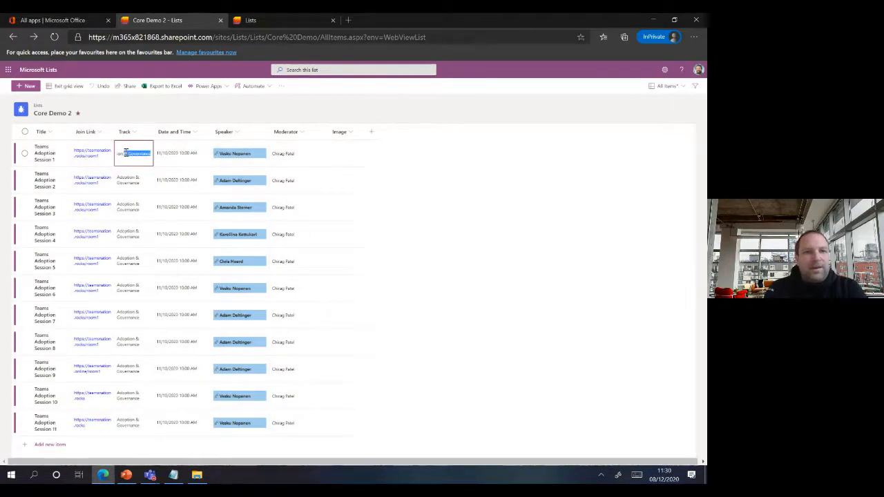
{"action": "key", "text": "BackSpace"}
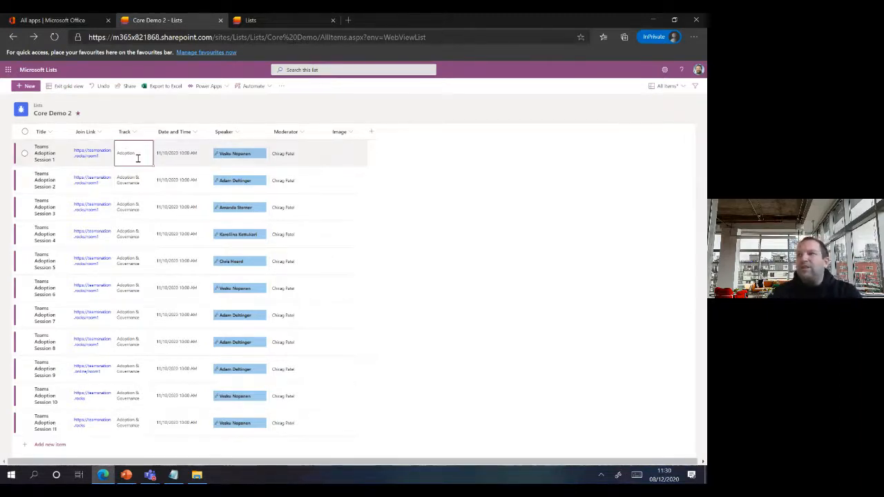
{"action": "left_click", "coordinate": [103, 87]}
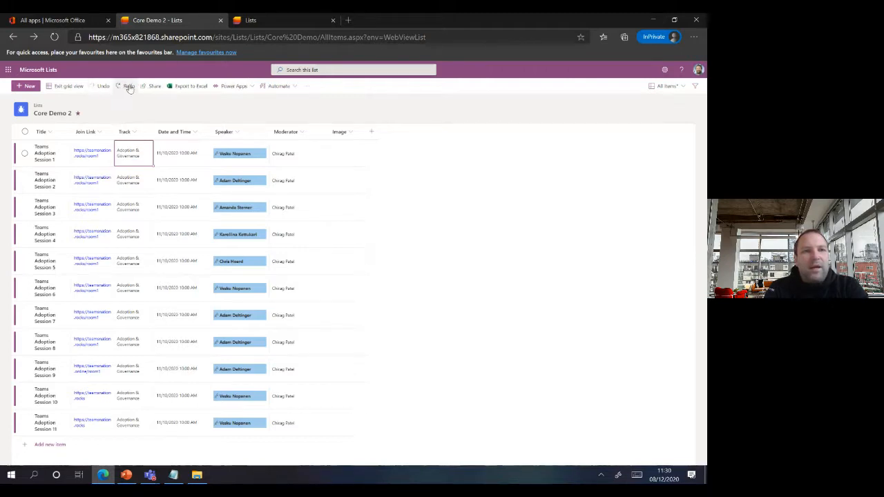
{"action": "left_click", "coordinate": [128, 86]}
{"action": "left_click", "coordinate": [103, 86]}
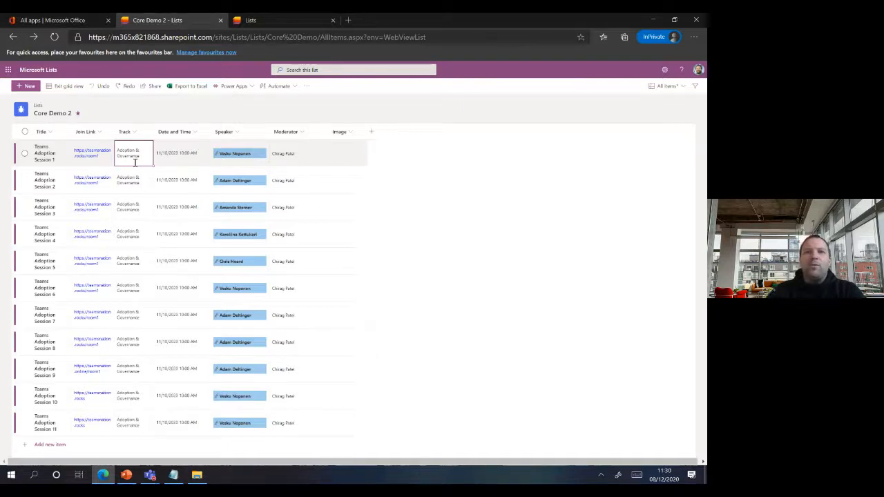
{"action": "left_click", "coordinate": [75, 87]}
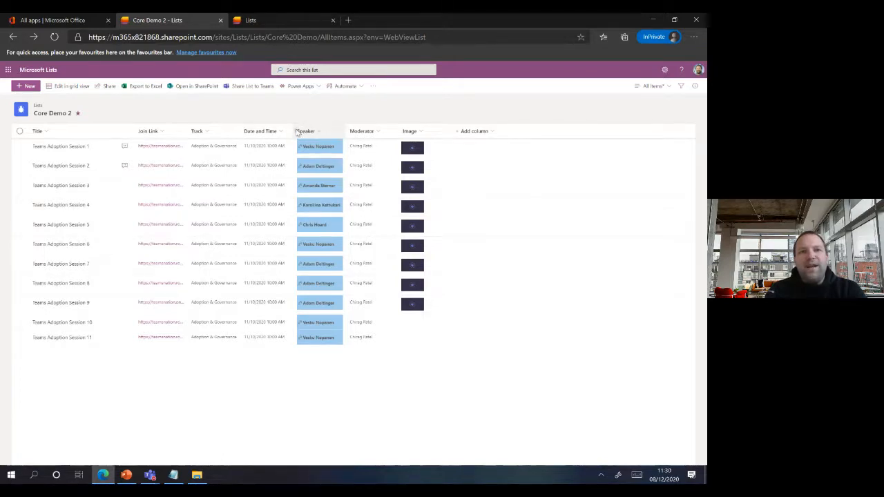
- Drag the Speaker column beside Track and open its Column settings > Edit pane
{"action": "mouse_move", "coordinate": [293, 129]}
{"action": "left_mouse_down"}
{"action": "mouse_move", "coordinate": [279, 129]}
{"action": "mouse_move", "coordinate": [292, 129]}
{"action": "left_mouse_up"}
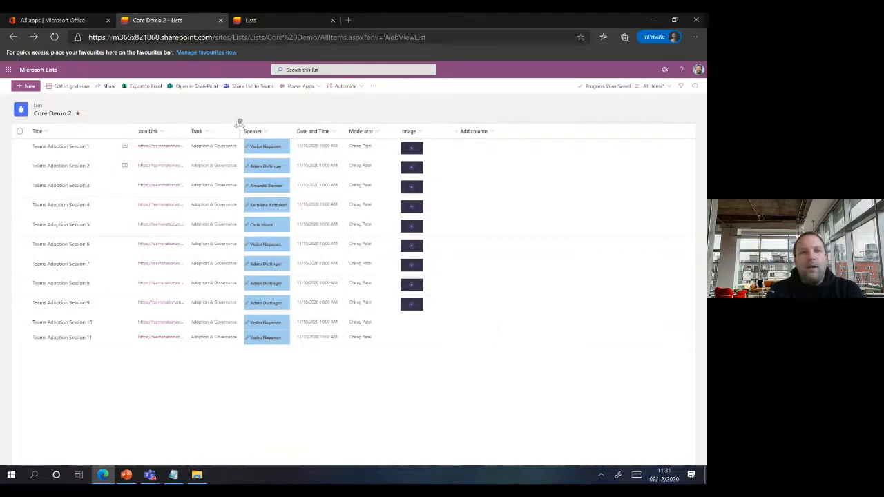
{"action": "left_click", "coordinate": [267, 131]}
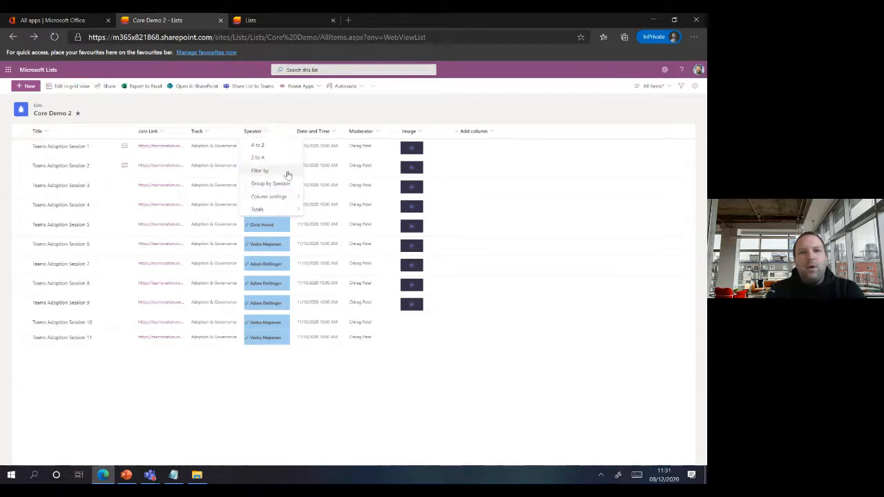
{"action": "mouse_move", "coordinate": [288, 198]}
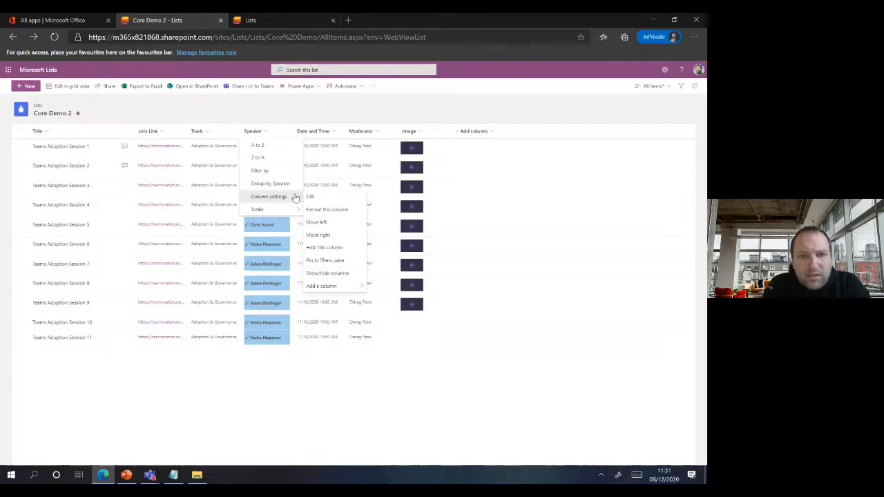
{"action": "left_click", "coordinate": [314, 199]}
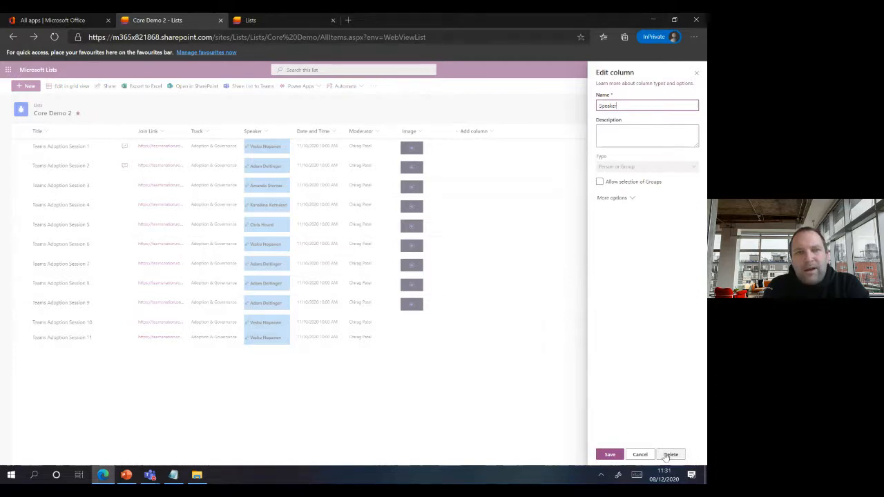
- Back out of deleting the Speaker column and cancel its settings, leaving it unchanged
{"action": "left_click", "coordinate": [670, 455]}
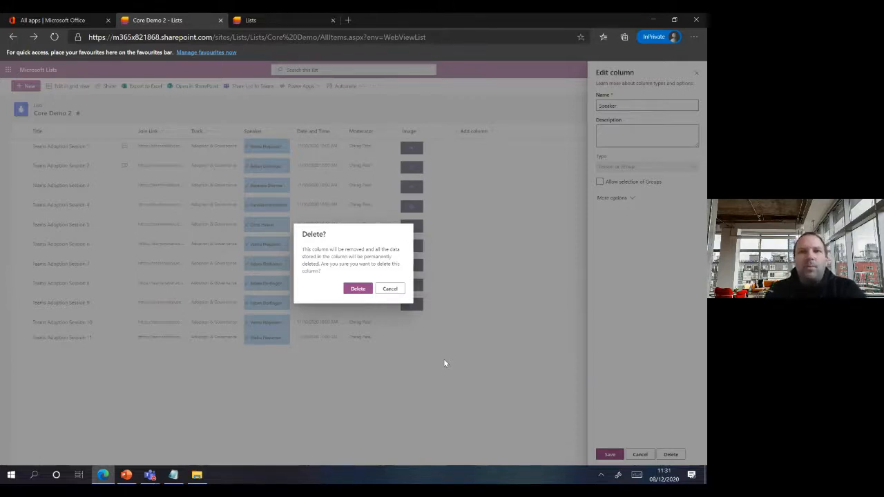
{"action": "left_click", "coordinate": [390, 289]}
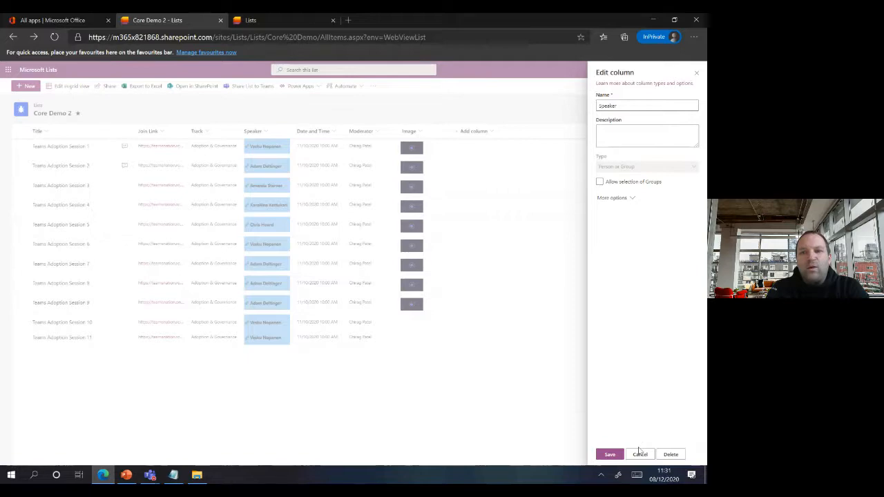
{"action": "left_click", "coordinate": [639, 454]}
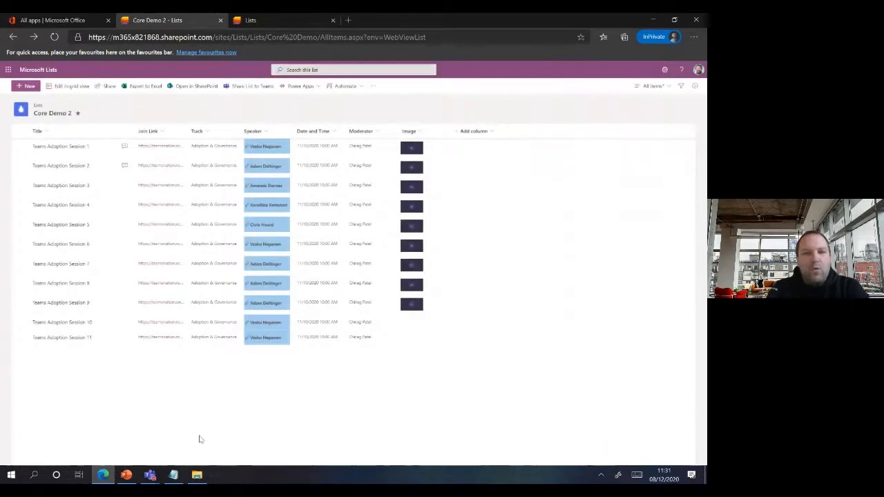
{"action": "left_click", "coordinate": [126, 475]}
- Advance the slide show to slide 18, 'In List | Comment on List Items'
{"action": "left_click", "coordinate": [238, 355]}
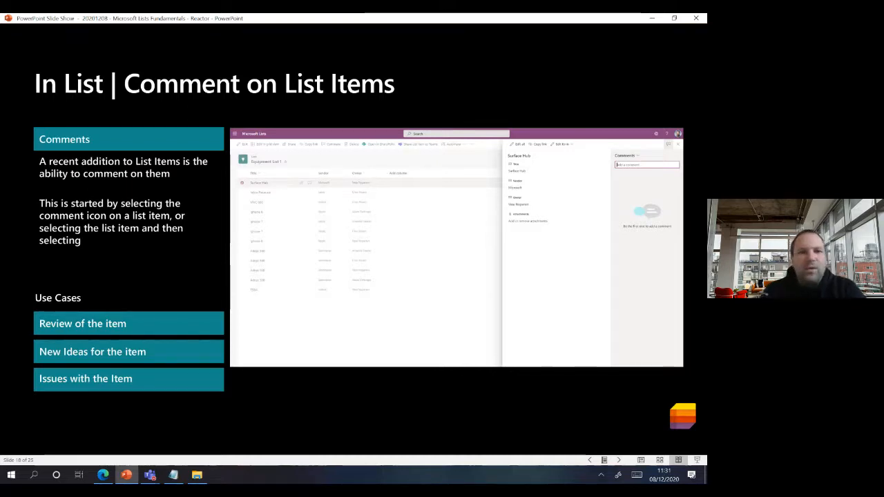
- Comment "How's it going?" on Teams Adoption Session 1, then close its details panel
{"action": "left_click", "coordinate": [103, 475]}
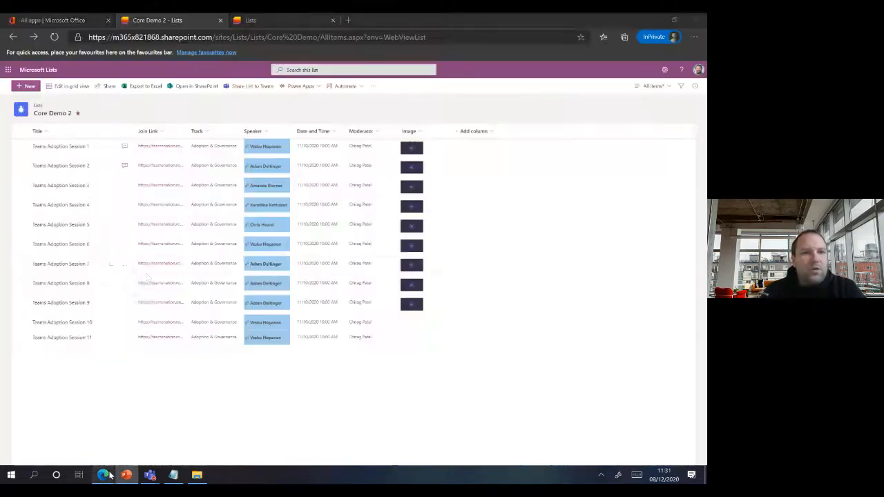
{"action": "left_click", "coordinate": [125, 150]}
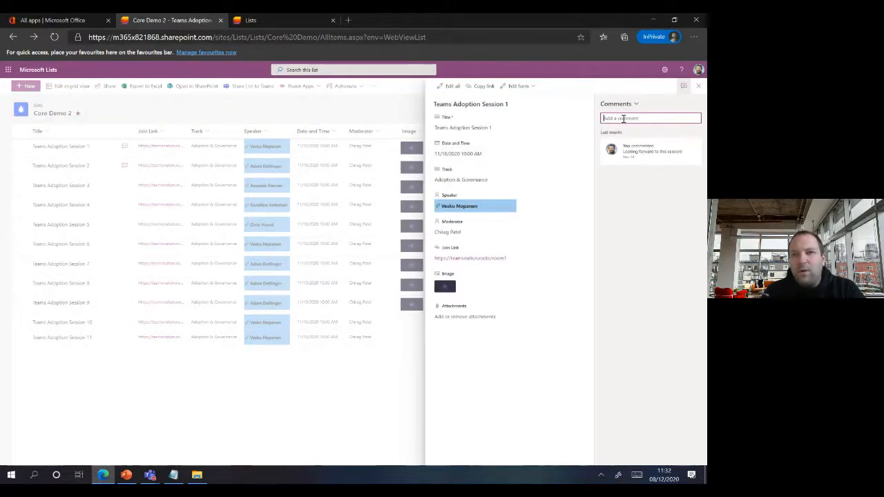
{"action": "left_click", "coordinate": [623, 119]}
{"action": "type", "text": "How's"}
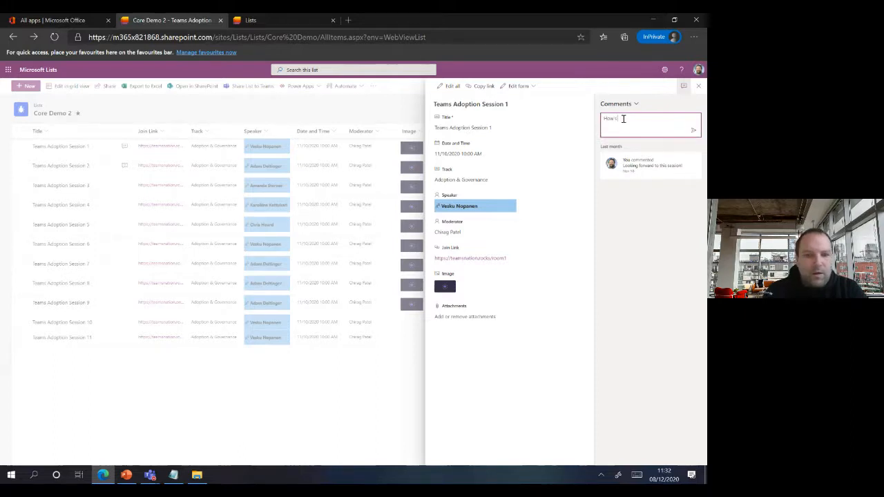
{"action": "type", "text": " it going"}
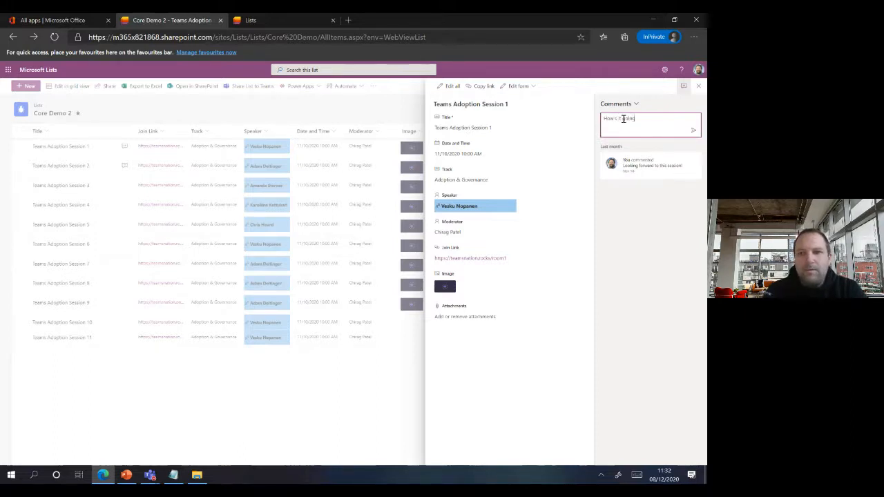
{"action": "type", "text": "?"}
{"action": "left_click", "coordinate": [694, 130]}
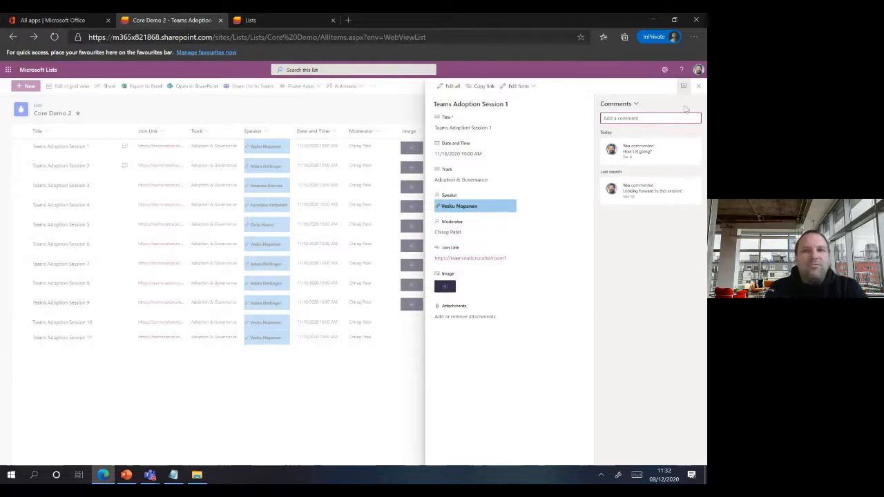
{"action": "left_click", "coordinate": [699, 87]}
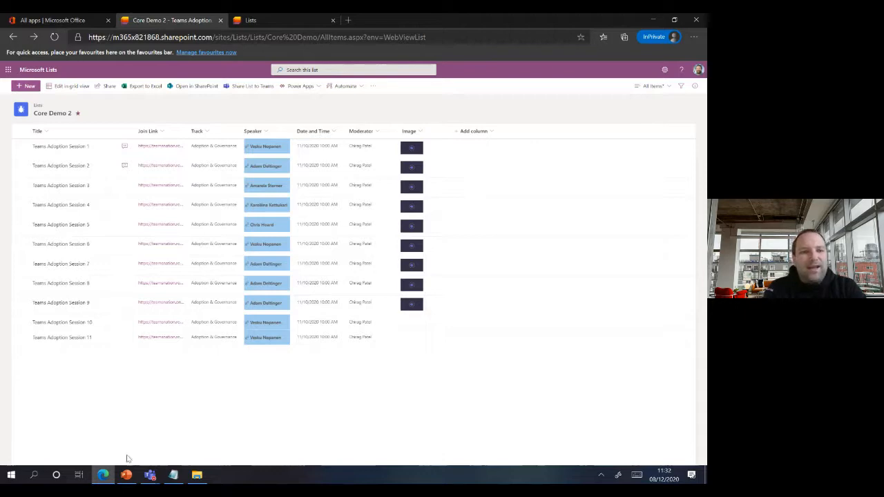
- Advance the slide show to slide 19, 'In List | Alerts', then return to Core Demo 2
{"action": "left_click", "coordinate": [126, 475]}
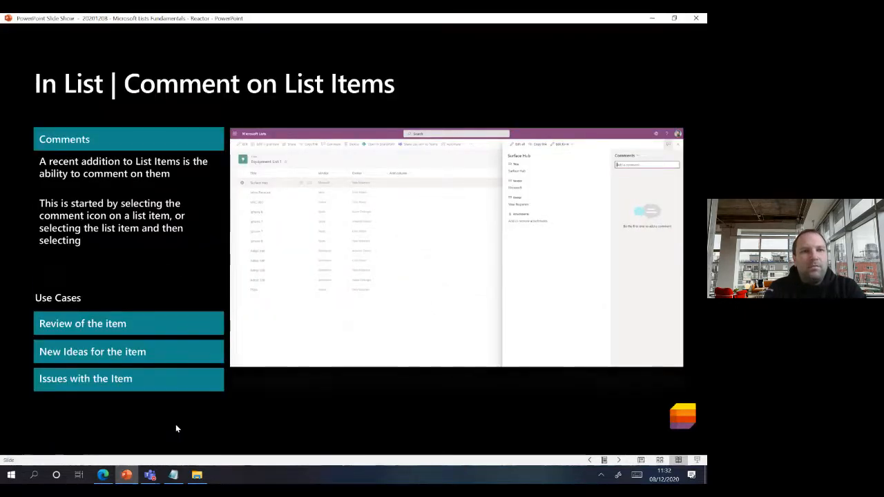
{"action": "key", "text": "Right"}
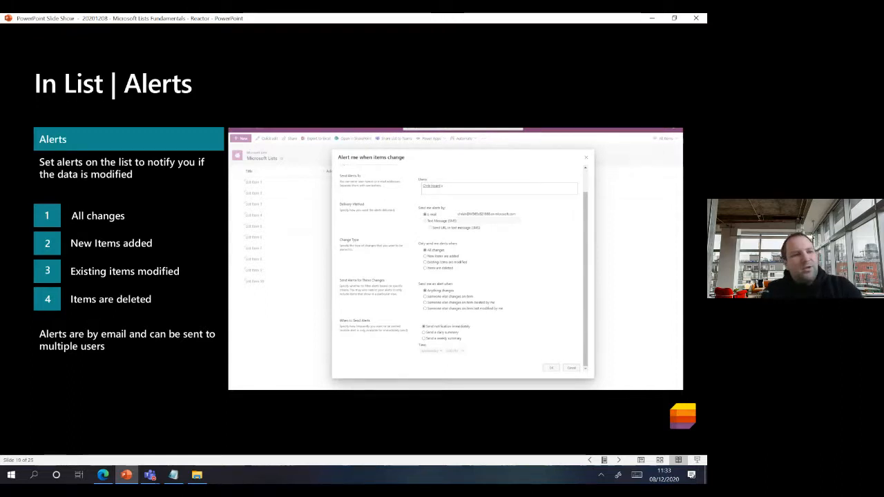
{"action": "left_click", "coordinate": [106, 475]}
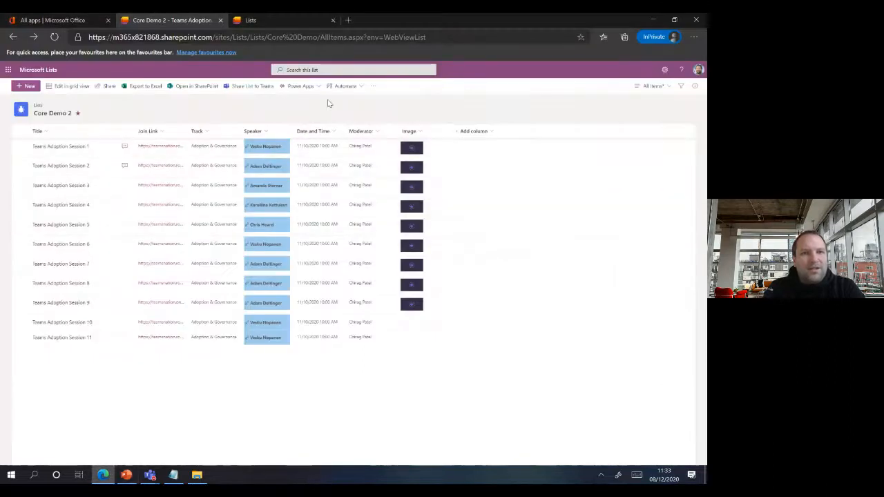
- Create a 'New Notification' alert on Core Demo 2 that sends a daily summary of all changes
{"action": "left_click", "coordinate": [373, 86]}
{"action": "left_click", "coordinate": [387, 101]}
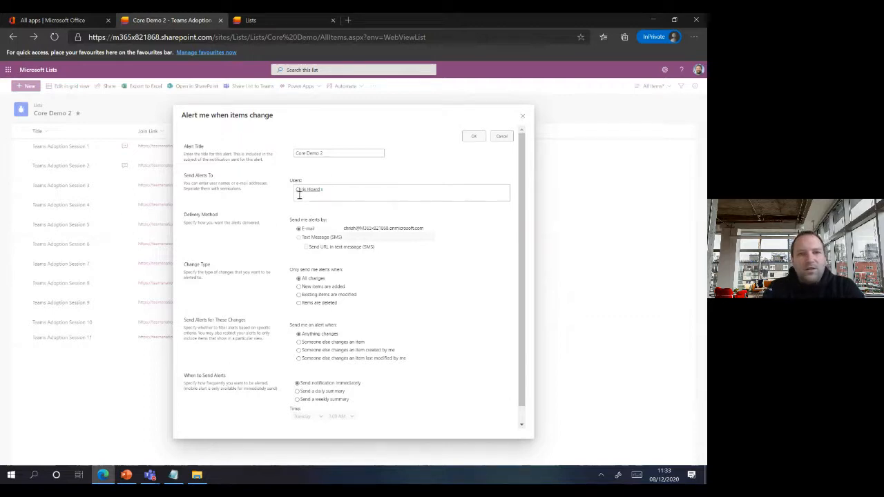
{"action": "left_click_drag", "start_coordinate": [334, 153], "coordinate": [295, 152]}
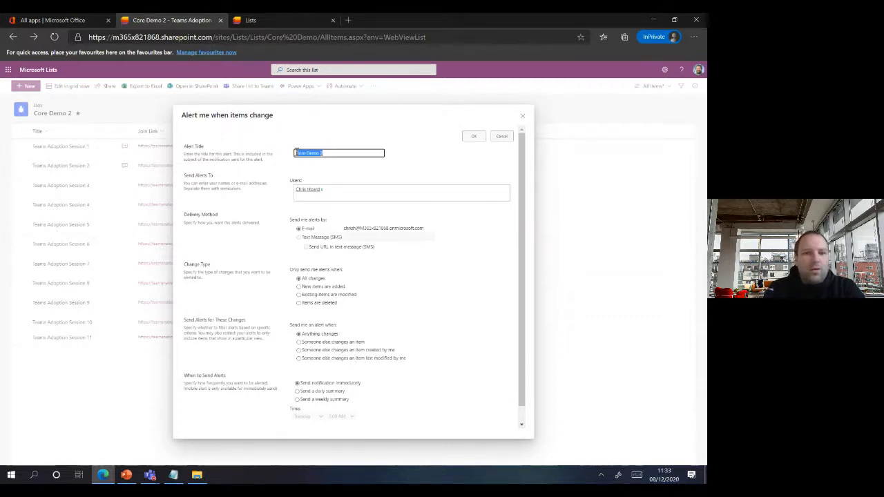
{"action": "type", "text": "New Notifi"}
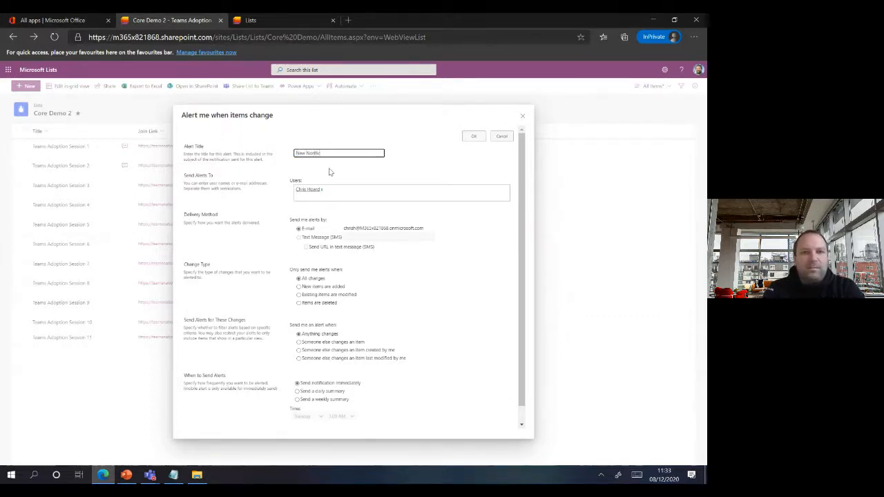
{"action": "type", "text": "cation"}
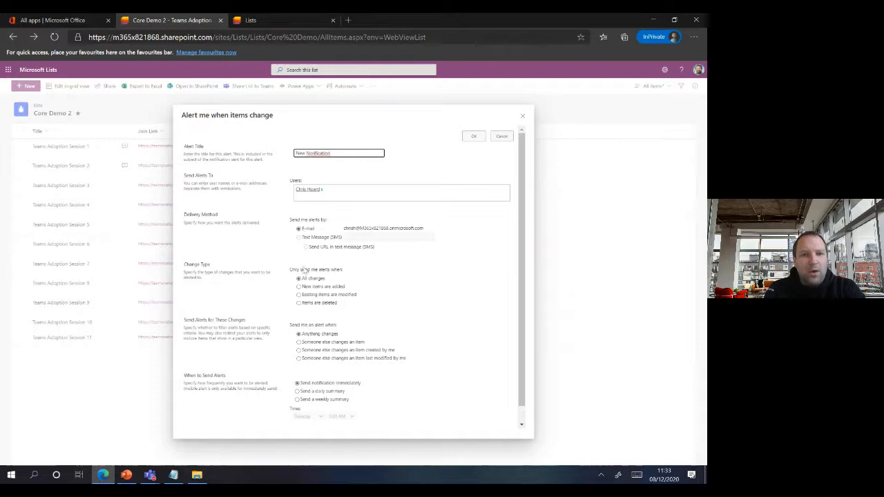
{"action": "right_click", "coordinate": [529, 341]}
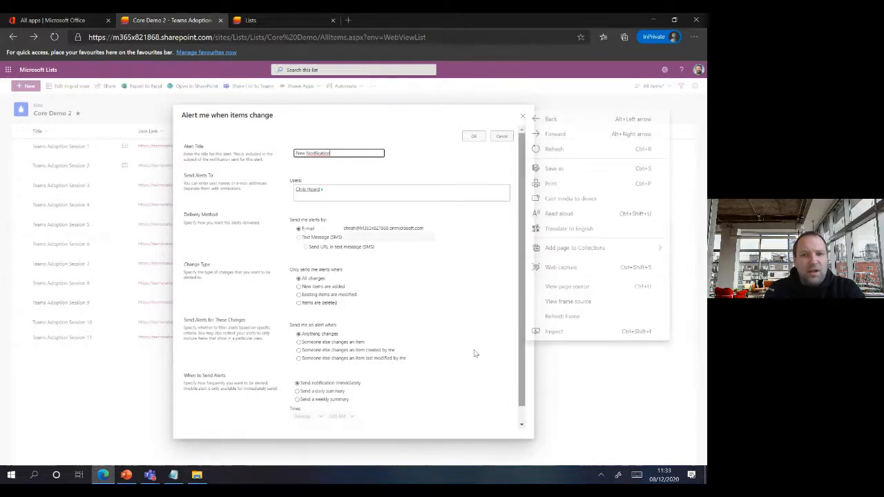
{"action": "left_click", "coordinate": [333, 393]}
{"action": "left_click", "coordinate": [331, 393]}
{"action": "left_click_drag", "start_coordinate": [522, 366], "coordinate": [528, 407]}
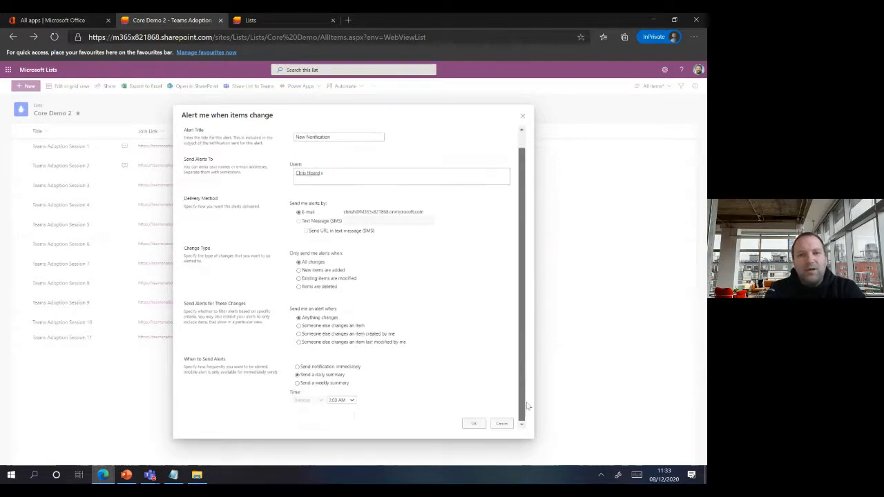
{"action": "left_click", "coordinate": [472, 424]}
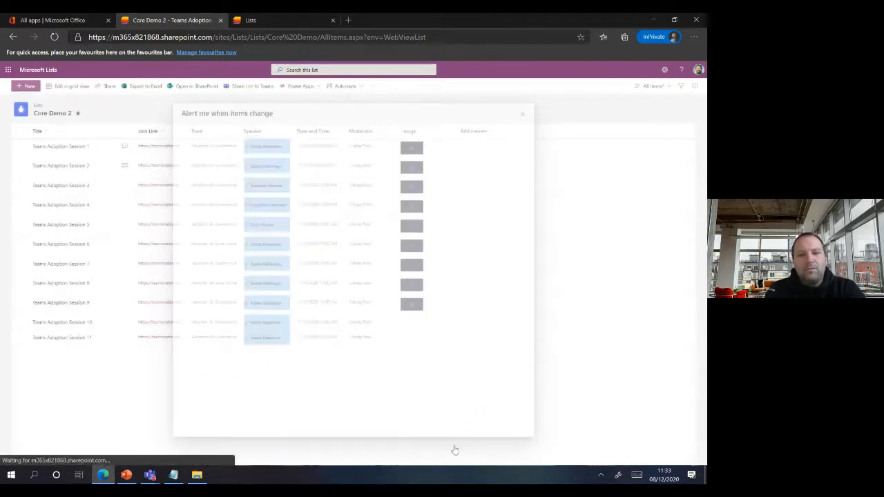
- Verify the New Notification daily alert in My Alerts, then show the 'Extend | Power Platform Integration' slide
{"action": "left_click", "coordinate": [373, 86]}
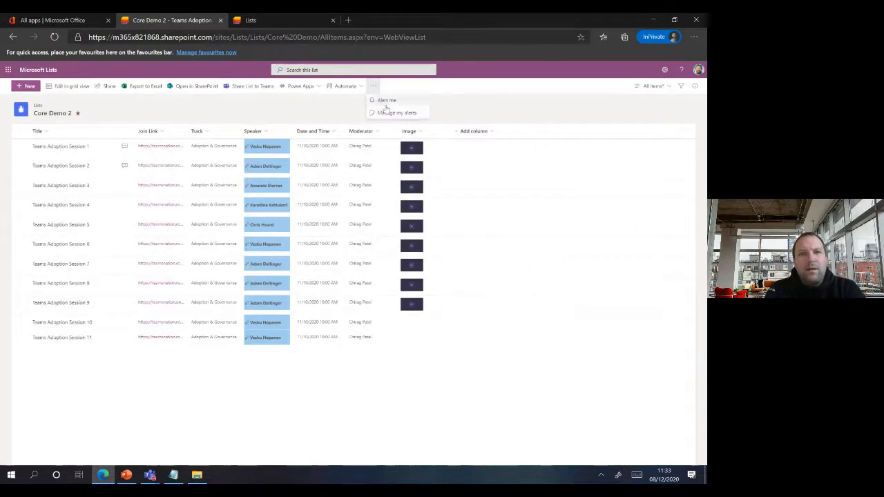
{"action": "left_click", "coordinate": [389, 113]}
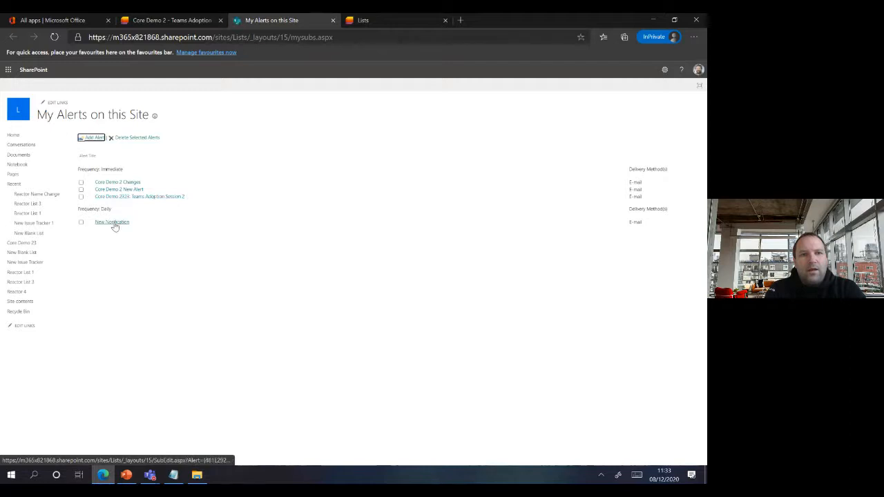
{"action": "left_click", "coordinate": [334, 21]}
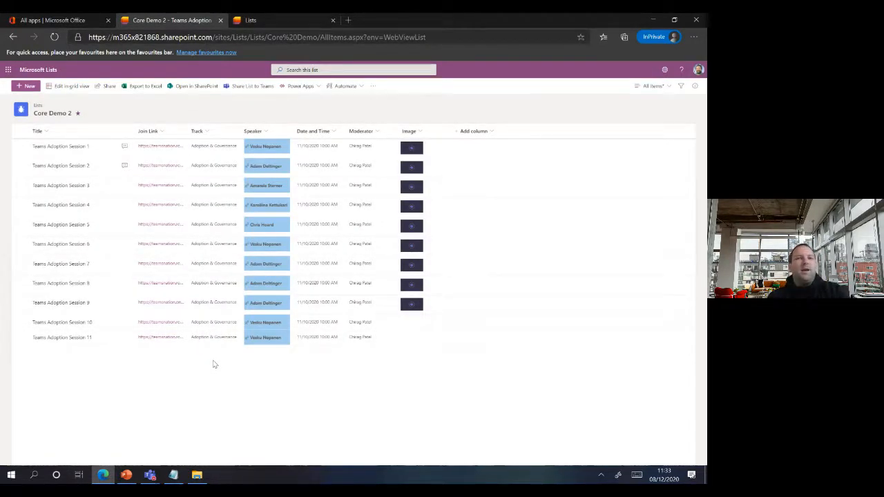
{"action": "left_click", "coordinate": [127, 475]}
{"action": "left_click", "coordinate": [154, 416]}
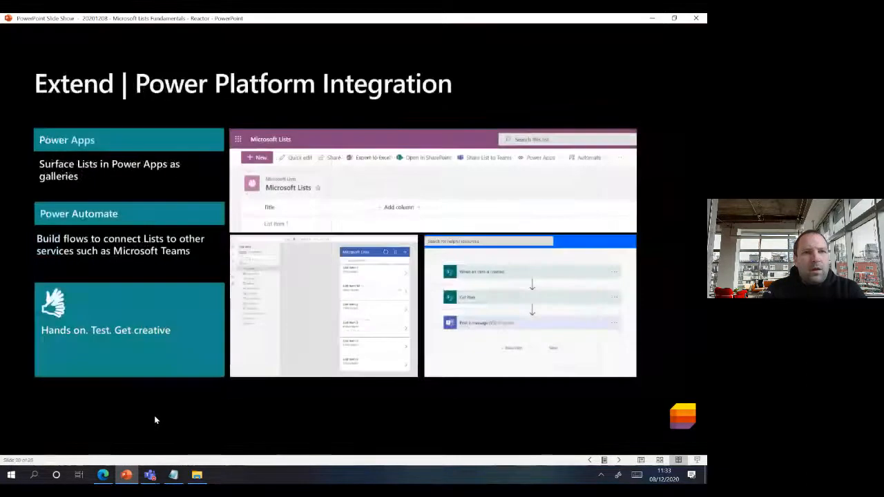
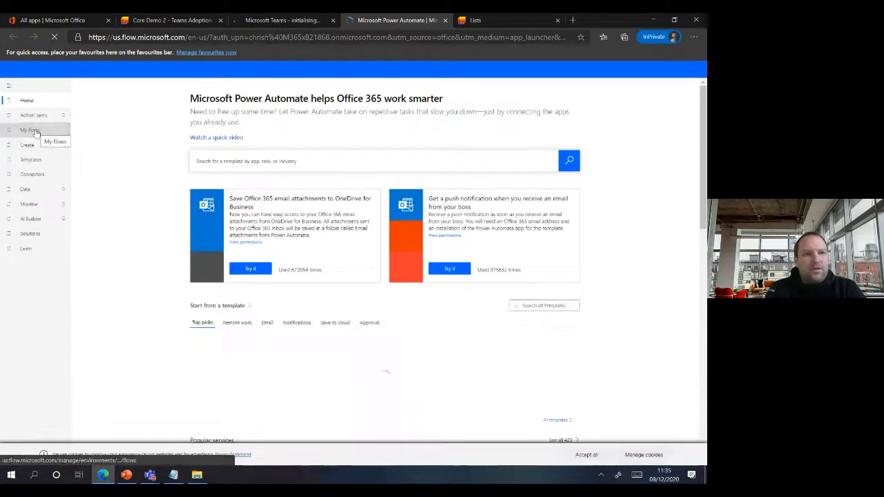
- Open the List Item Add Flow from My flows > Team flows in the editor
{"action": "left_click", "coordinate": [36, 132]}
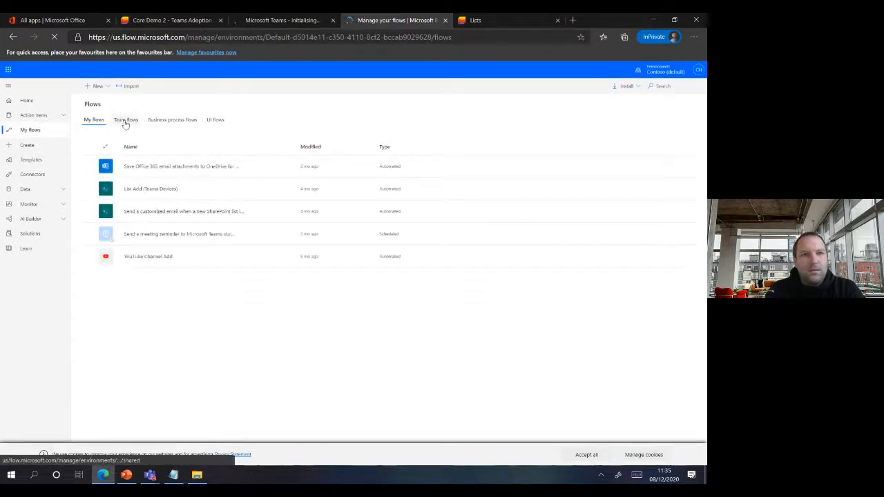
{"action": "left_click", "coordinate": [126, 121]}
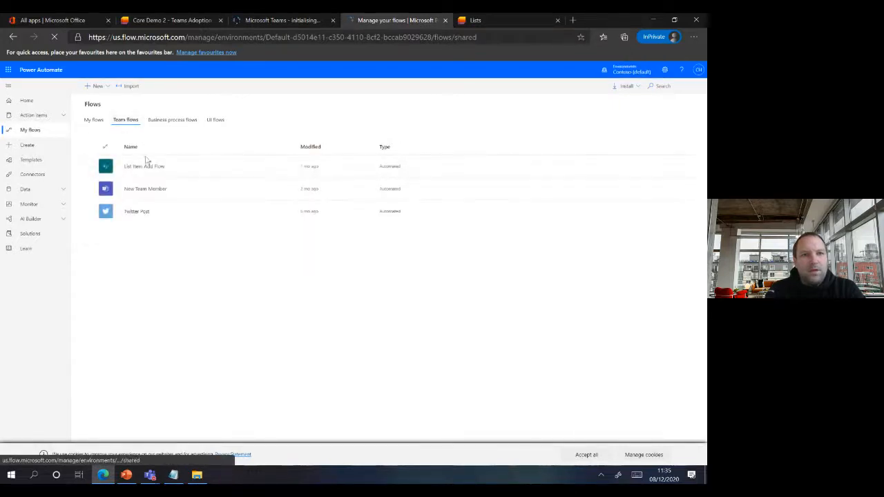
{"action": "left_click", "coordinate": [146, 168]}
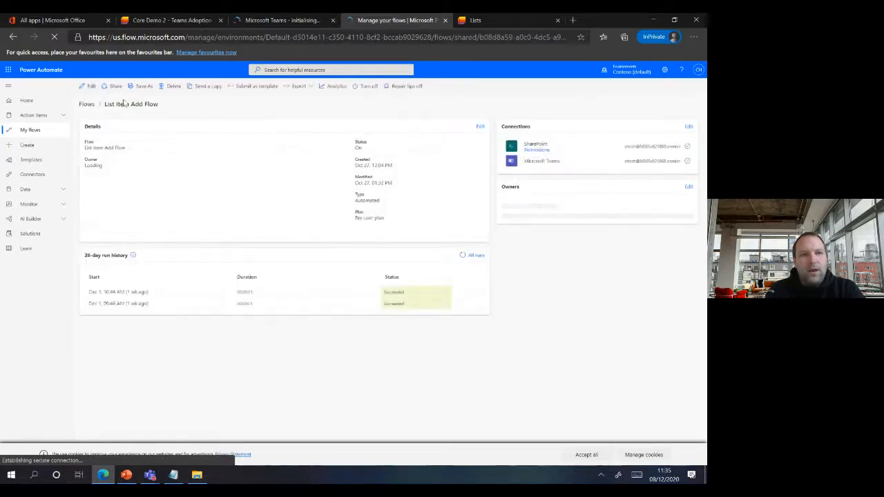
{"action": "left_click", "coordinate": [89, 86]}
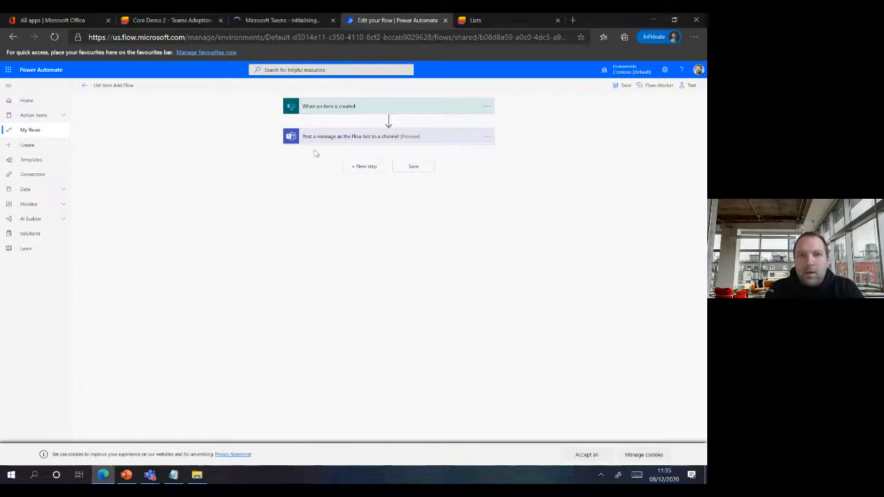
- Review the flow's Core Demo 2 item-created trigger and General-channel post message, then go to Core Demo 2
{"action": "left_click", "coordinate": [366, 107]}
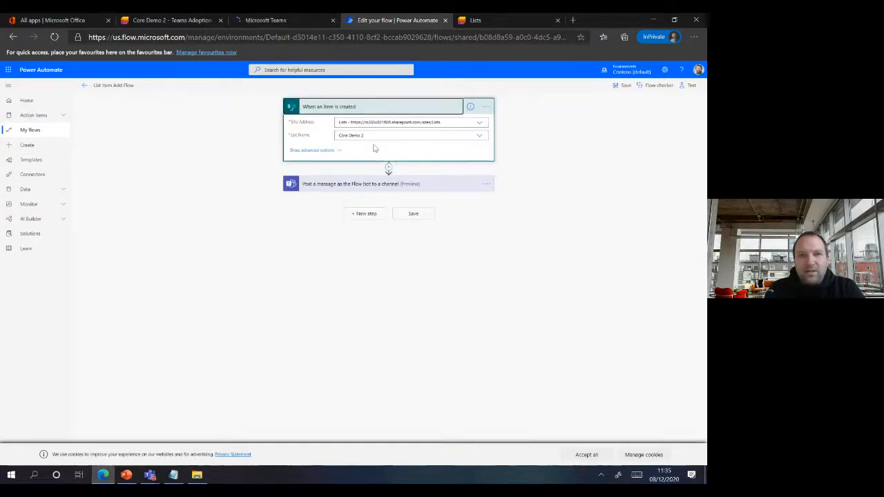
{"action": "left_click", "coordinate": [355, 184]}
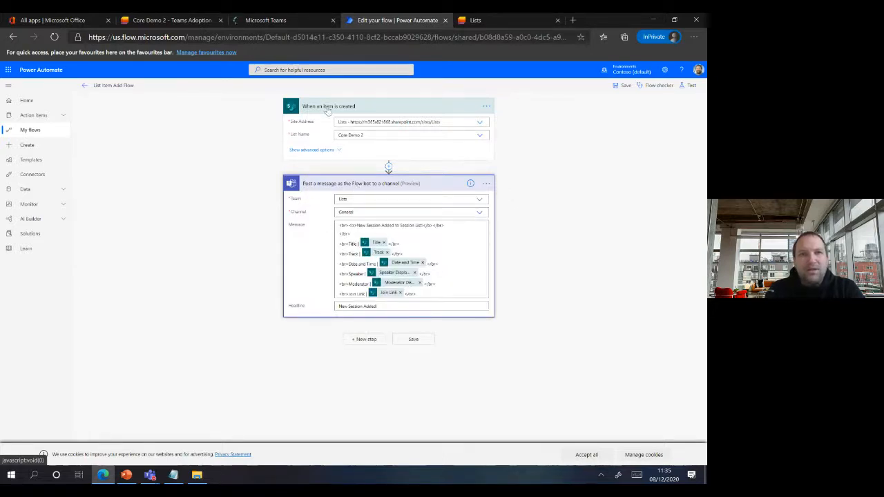
{"action": "left_click", "coordinate": [285, 22]}
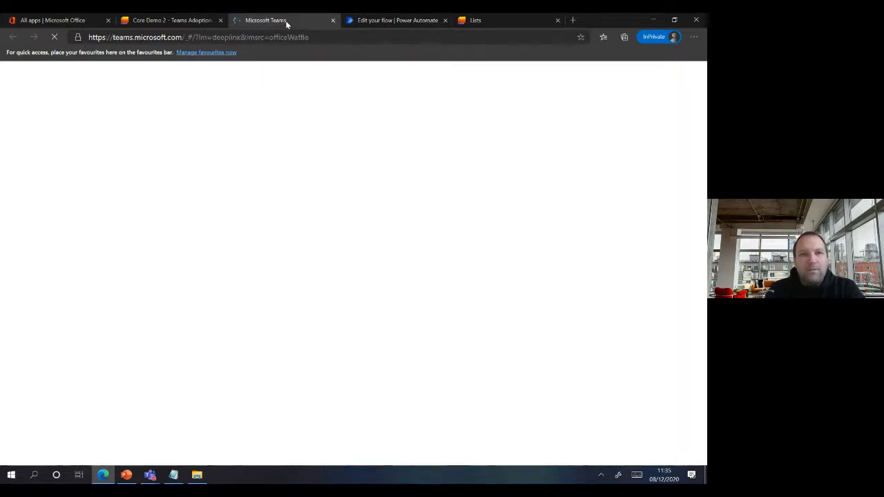
{"action": "left_click", "coordinate": [385, 21]}
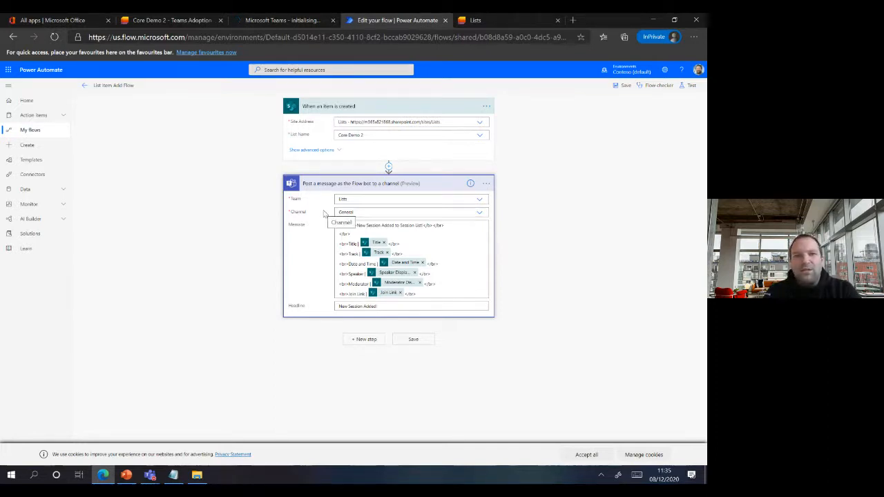
{"action": "left_click", "coordinate": [162, 22]}
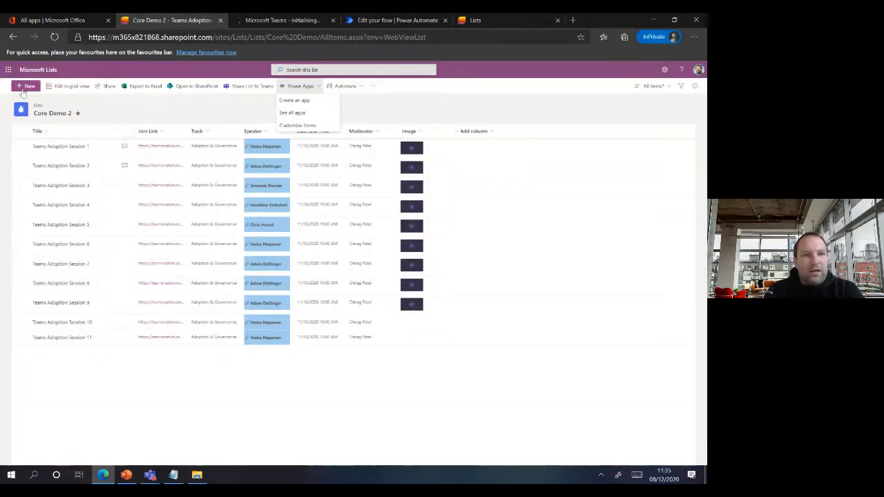
- Start a new Core Demo 2 item titled 'Teams Adoption Session 12', dated 8 December 2020
{"action": "left_click", "coordinate": [24, 87]}
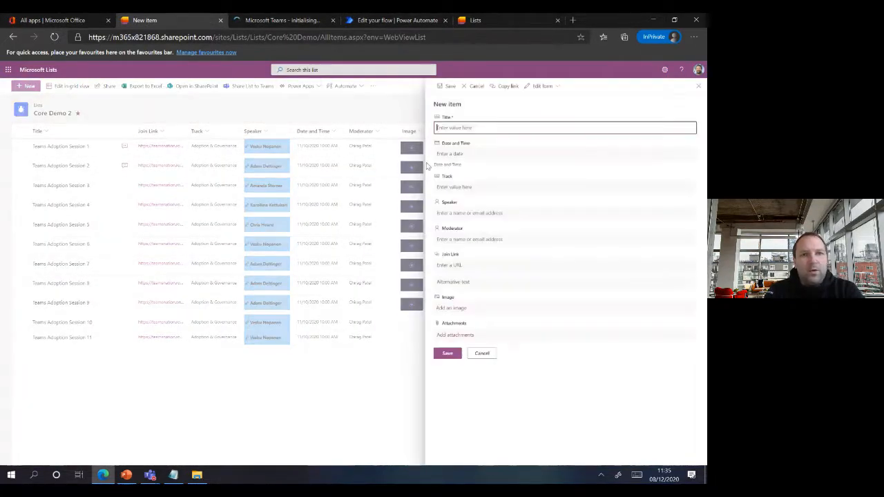
{"action": "type", "text": "T"}
{"action": "key", "text": "BackSpace"}
{"action": "type", "text": "Te"}
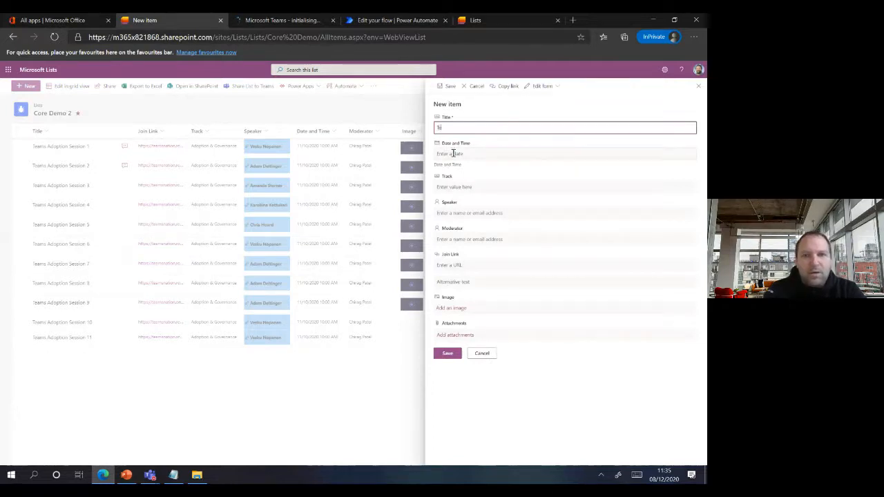
{"action": "type", "text": "ams Adoptio"}
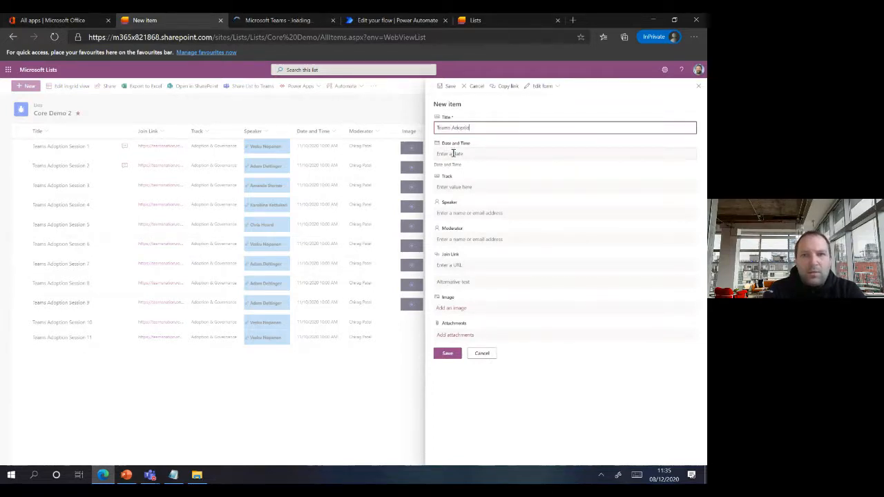
{"action": "type", "text": "n Session 12"}
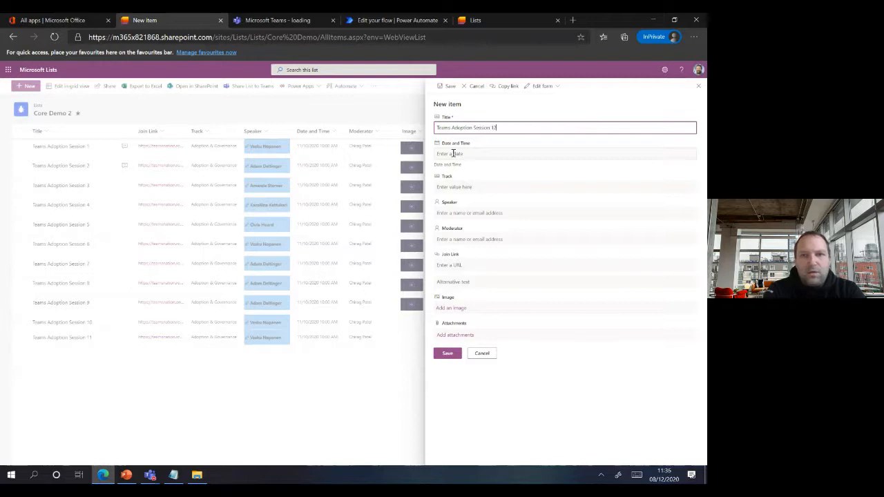
{"action": "left_click", "coordinate": [454, 153]}
{"action": "left_click", "coordinate": [463, 201]}
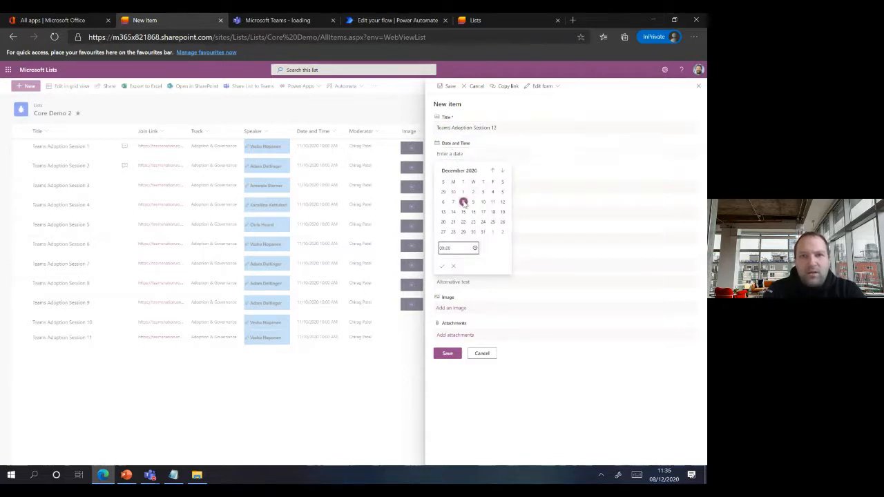
{"action": "left_click", "coordinate": [523, 199]}
- Set the item's track to 'Adoption & Governance' and choose the suggested speaker
{"action": "left_click", "coordinate": [504, 188]}
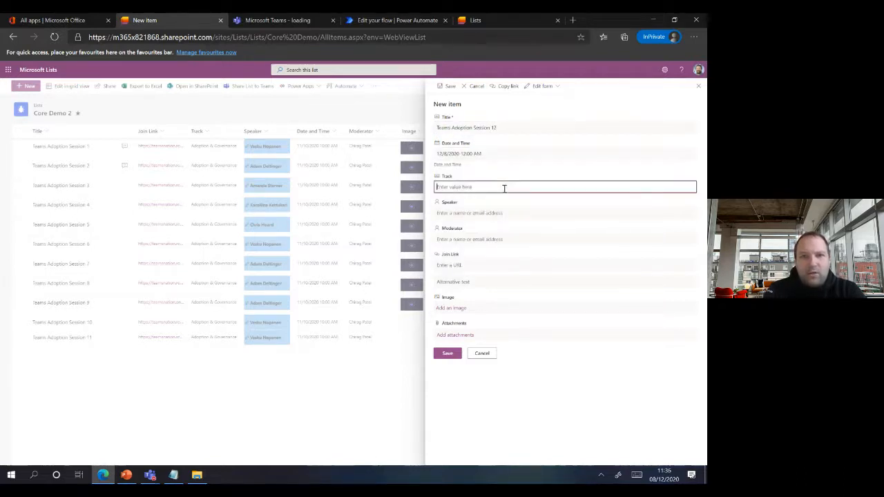
{"action": "type", "text": "Adopt"}
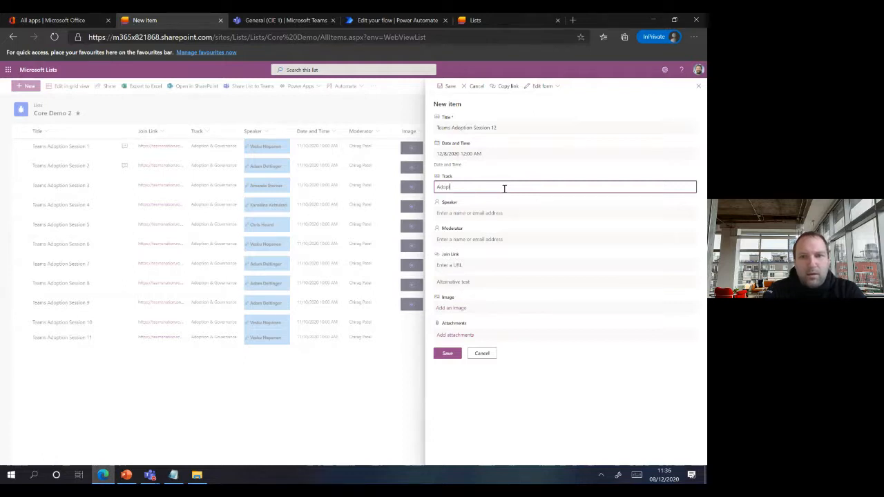
{"action": "type", "text": "ion &"}
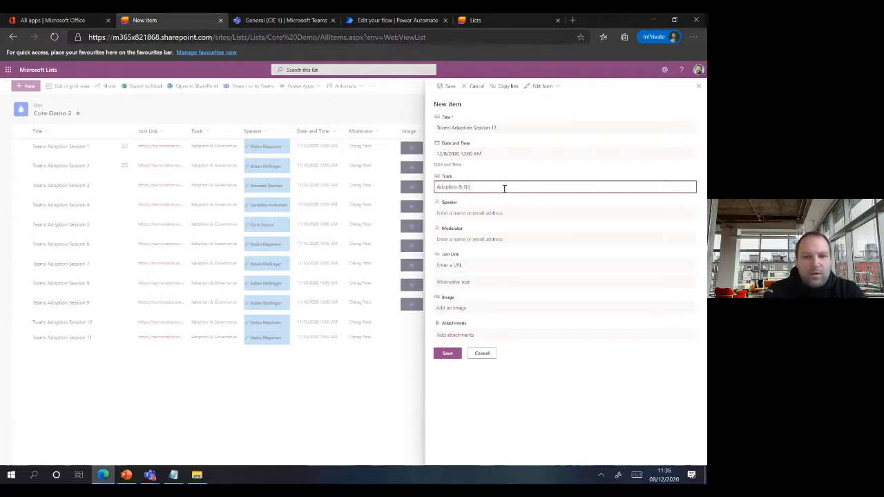
{"action": "type", "text": " Governance"}
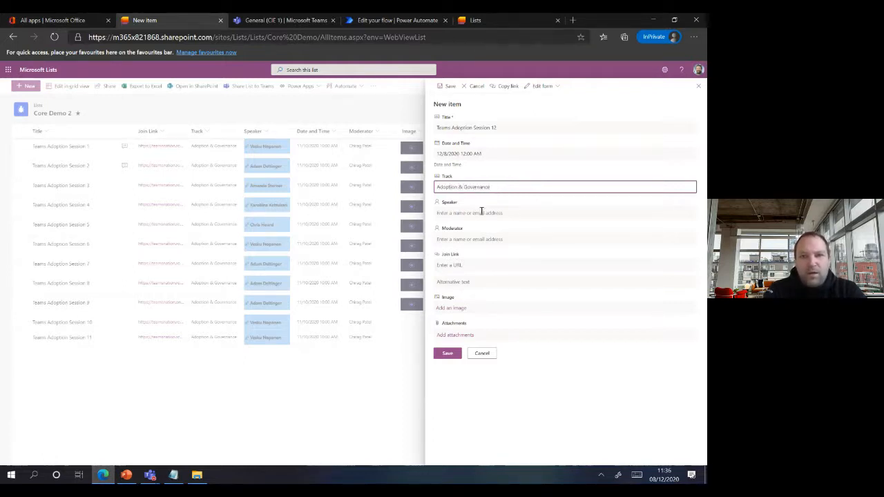
{"action": "left_click", "coordinate": [481, 212]}
{"action": "right_click", "coordinate": [482, 214]}
{"action": "left_click", "coordinate": [470, 213]}
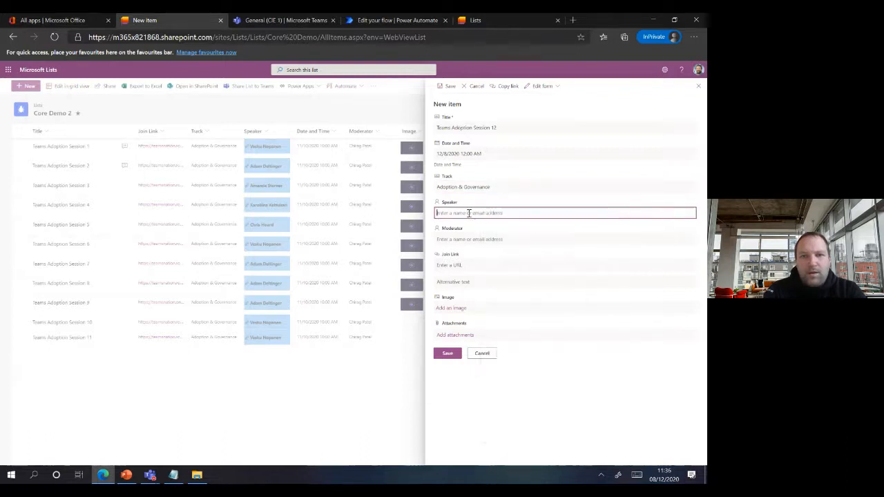
{"action": "type", "text": "Vesk"}
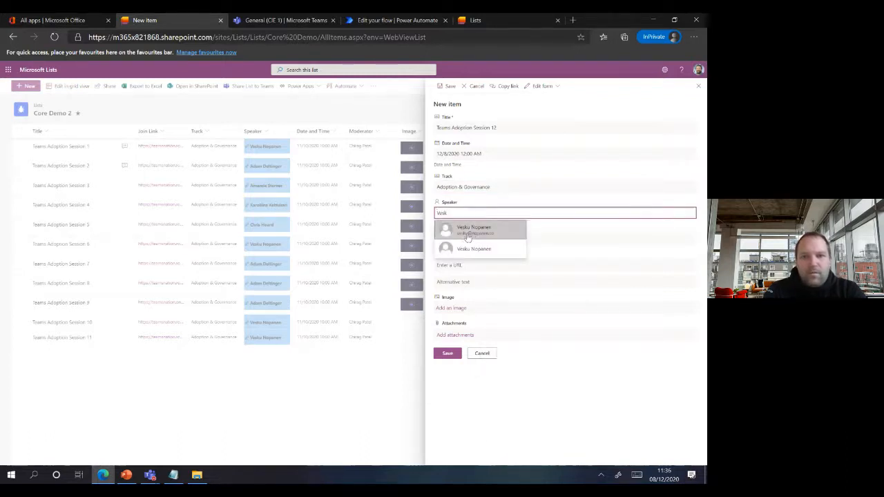
{"action": "left_click", "coordinate": [461, 231]}
{"action": "left_click", "coordinate": [456, 241]}
{"action": "type", "text": "Chirag"}
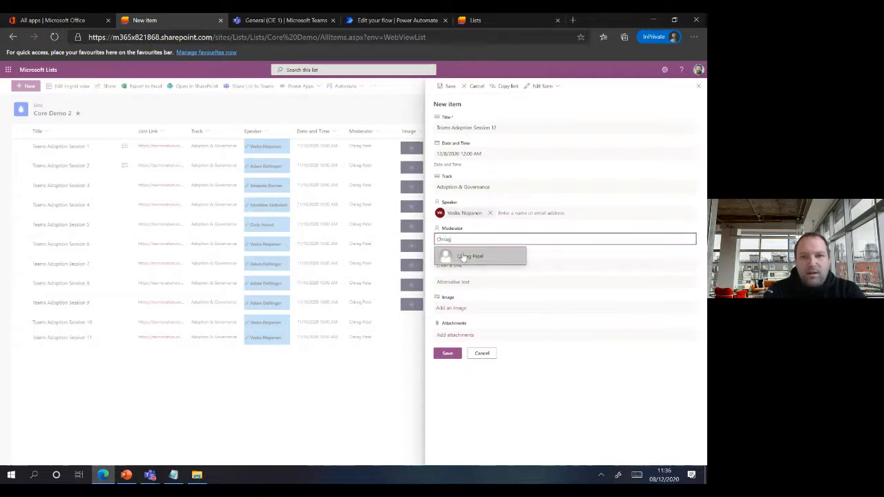
{"action": "left_click", "coordinate": [463, 256]}
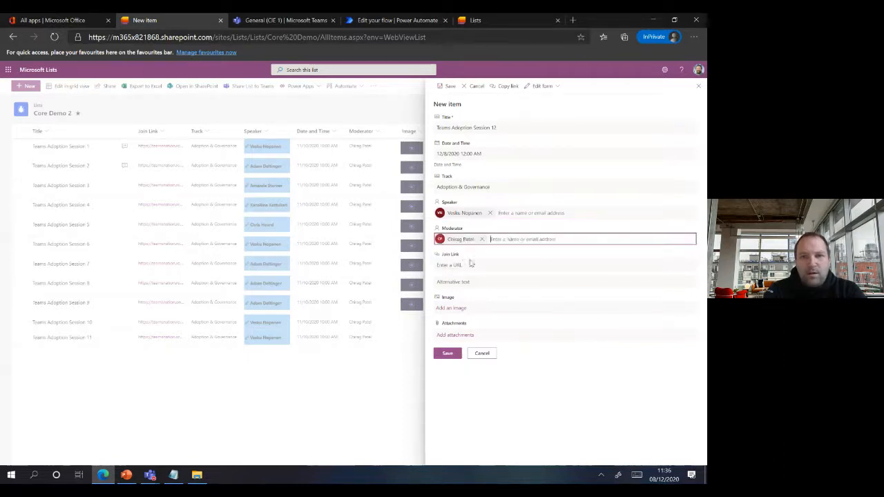
{"action": "left_click", "coordinate": [462, 265]}
{"action": "type", "text": "https://"}
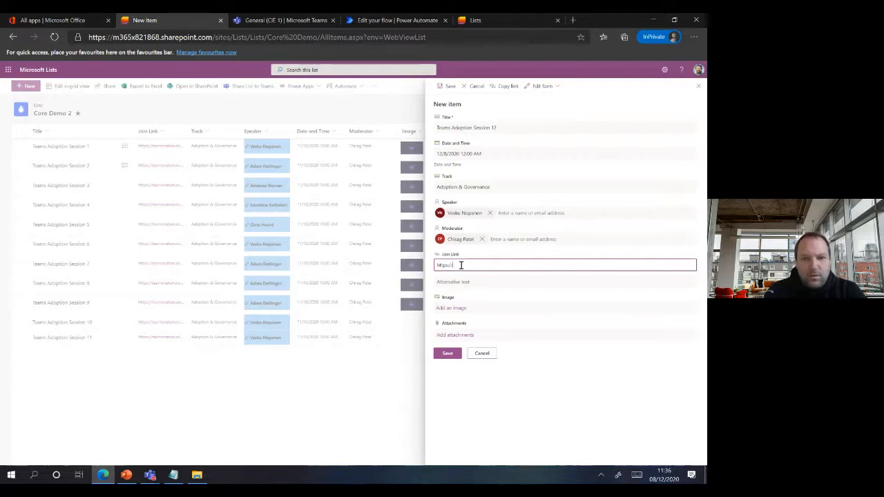
{"action": "type", "text": "teamsna"}
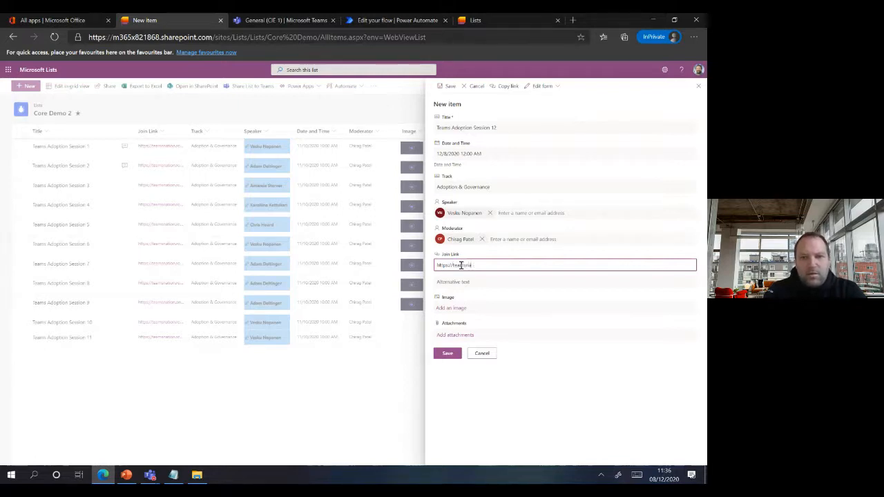
{"action": "type", "text": "tion.cocks/"}
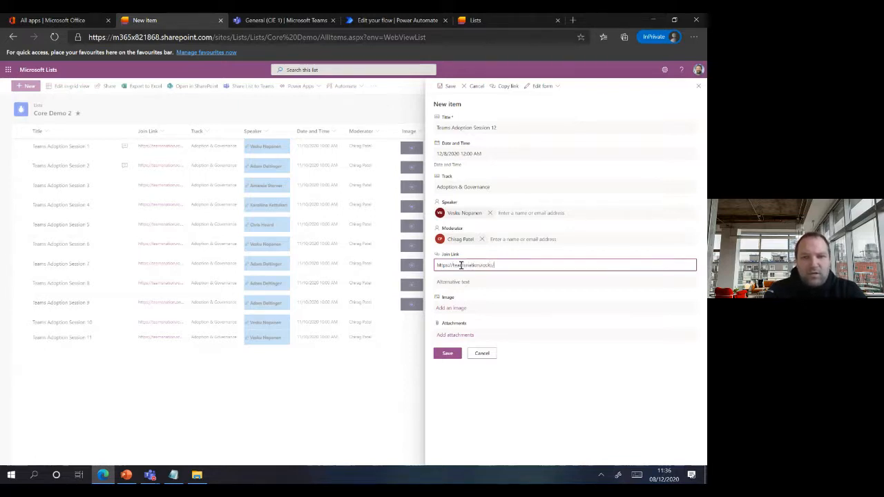
{"action": "type", "text": "adoption"}
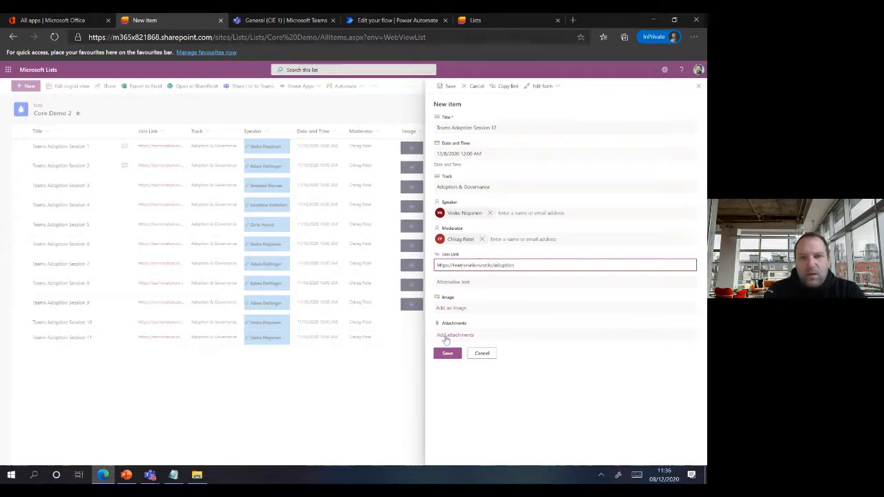
{"action": "left_click", "coordinate": [446, 356]}
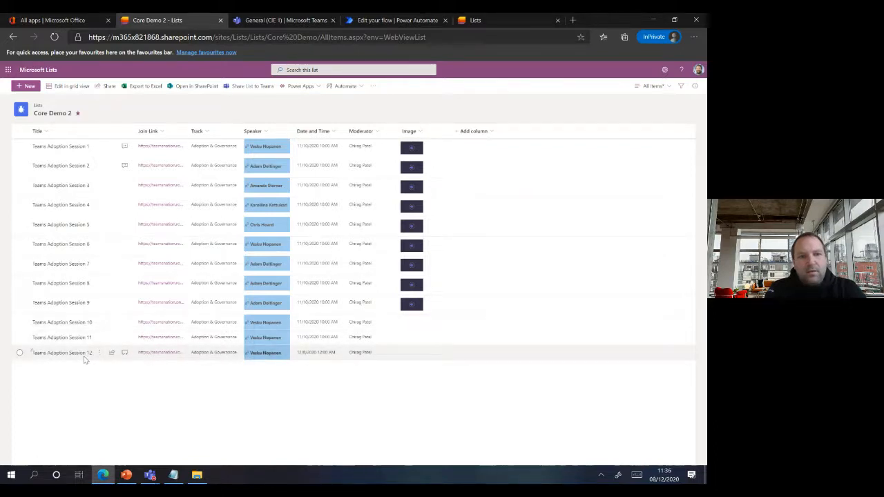
{"action": "left_click", "coordinate": [411, 21]}
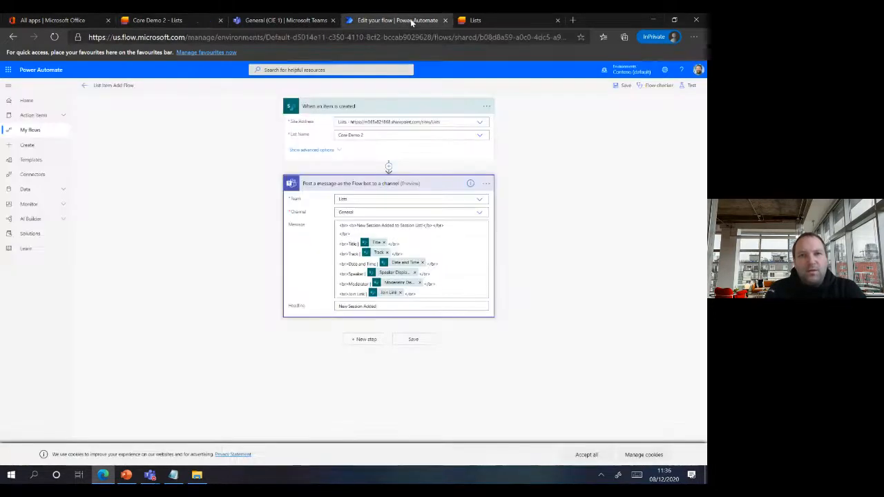
- Start a flow test with 'I'll perform the trigger action', then go to Teams
{"action": "left_click", "coordinate": [689, 86]}
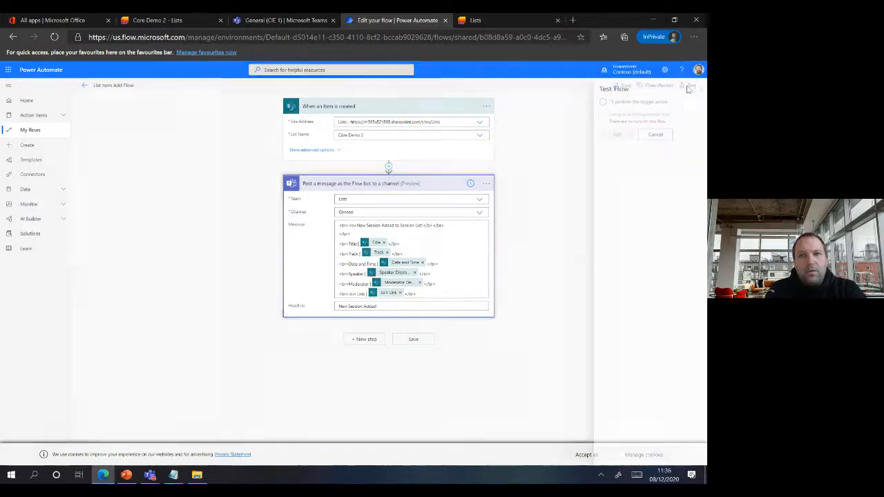
{"action": "left_click", "coordinate": [604, 105]}
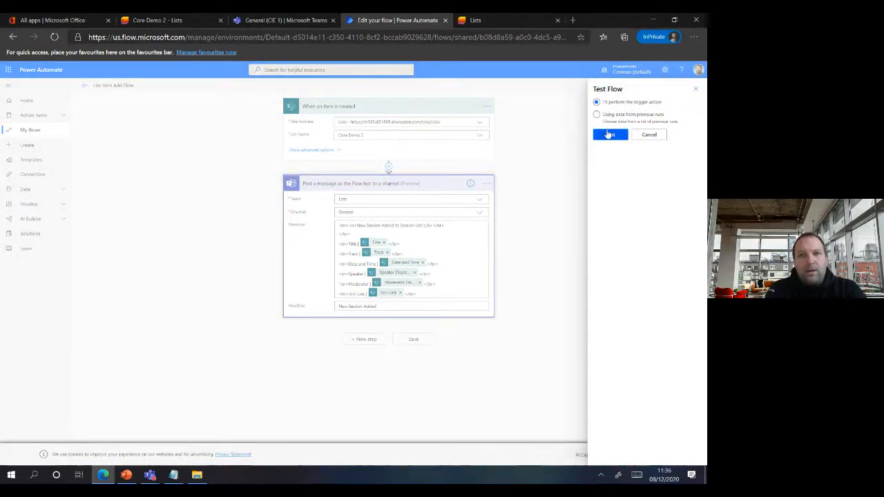
{"action": "left_click", "coordinate": [609, 134]}
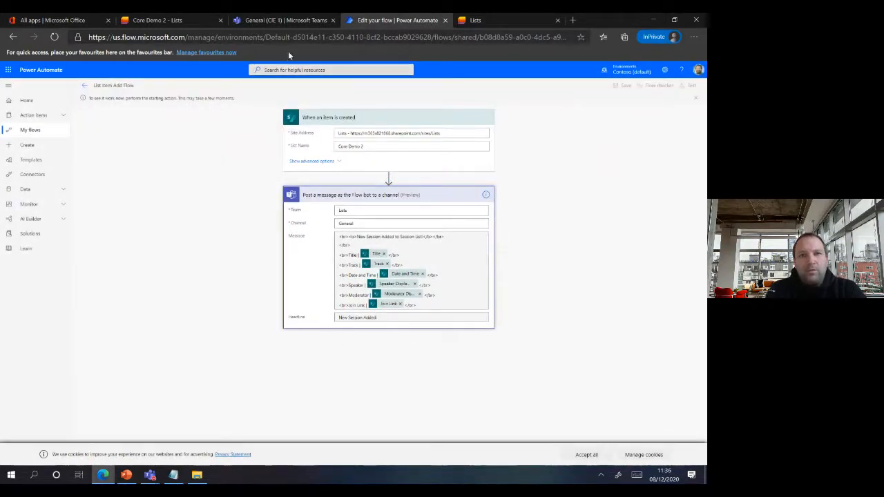
{"action": "left_click", "coordinate": [281, 24]}
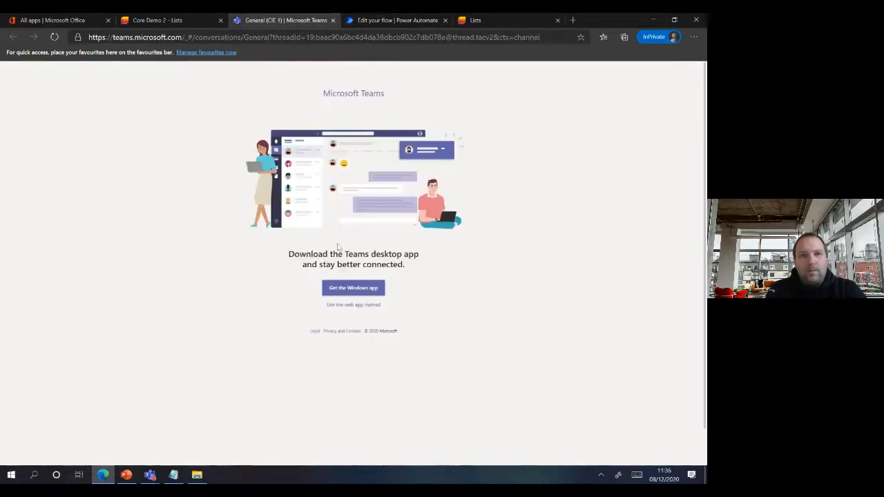
- In the Teams web app, open Lists > General and expand the Flow post for Session 12
{"action": "left_click", "coordinate": [354, 305]}
{"action": "left_click", "coordinate": [59, 209]}
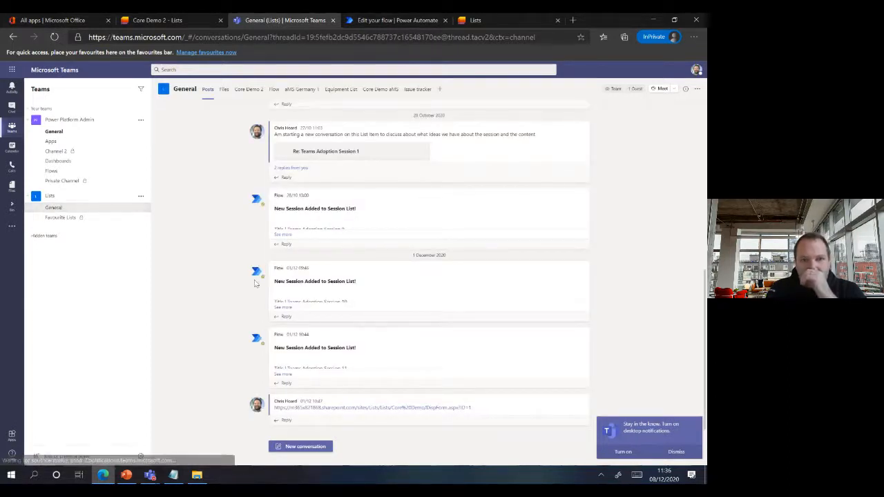
{"action": "left_click", "coordinate": [425, 21]}
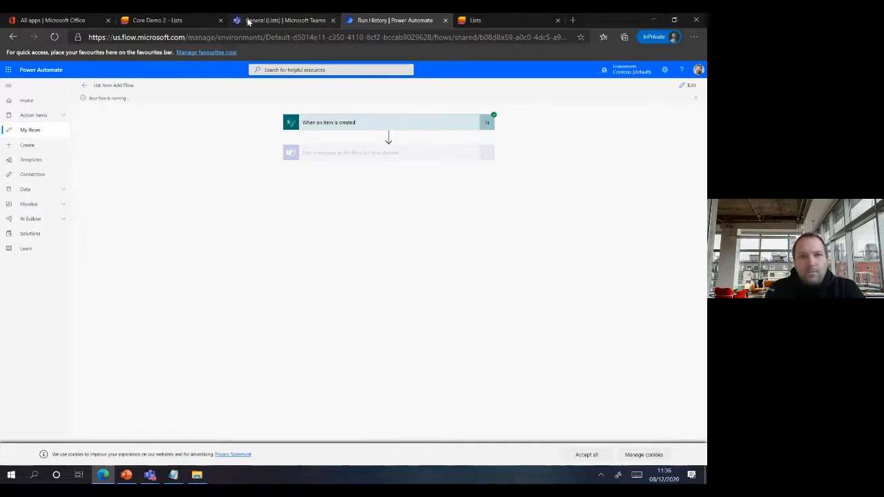
{"action": "left_click", "coordinate": [247, 22]}
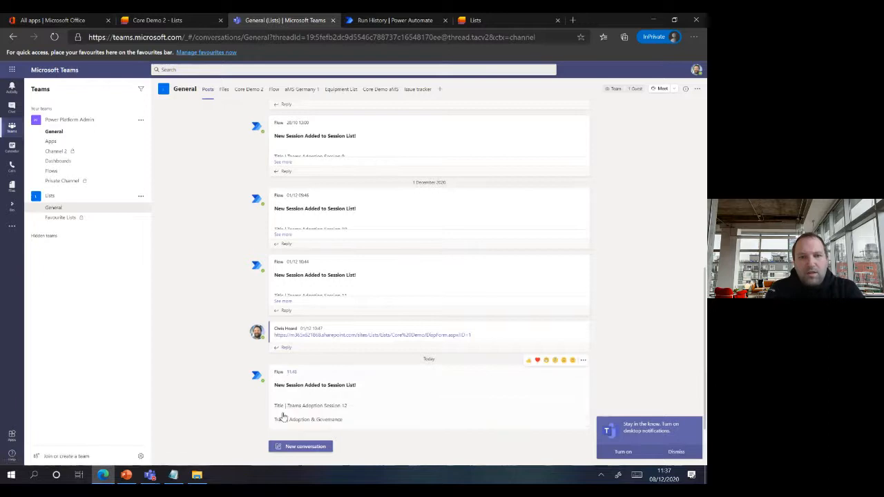
{"action": "left_click", "coordinate": [284, 412]}
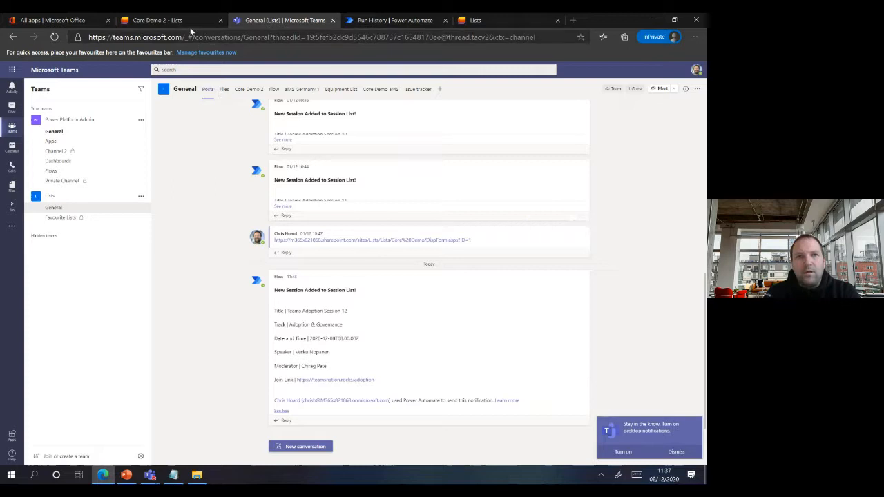
{"action": "left_click", "coordinate": [166, 21]}
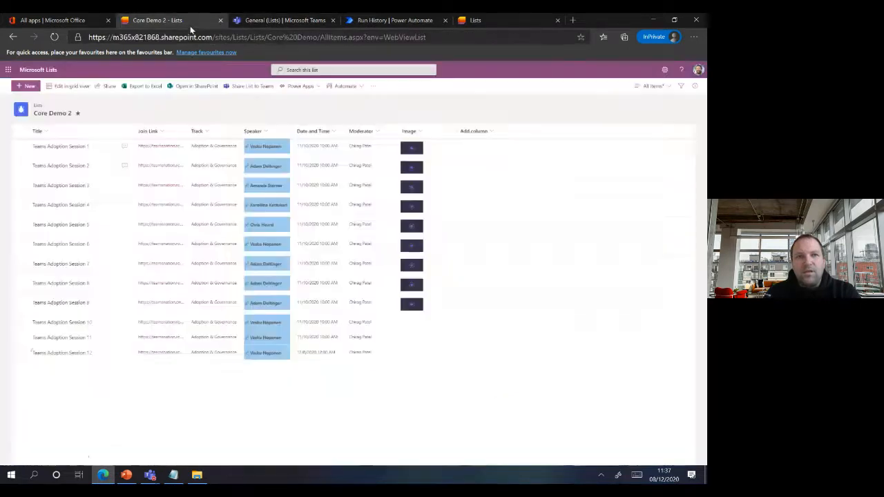
- Return to the slide show and advance to slide 21, 'Extend | Share to Teams'
{"action": "left_click", "coordinate": [126, 474]}
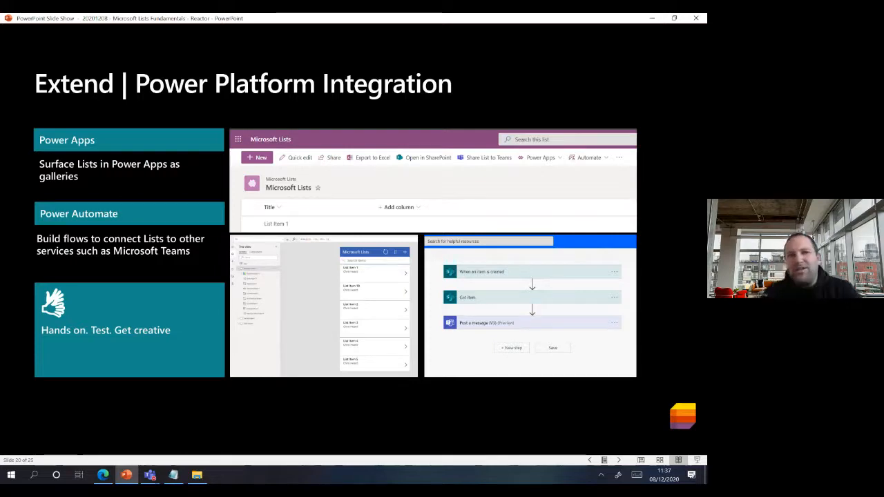
{"action": "key", "text": "Right"}
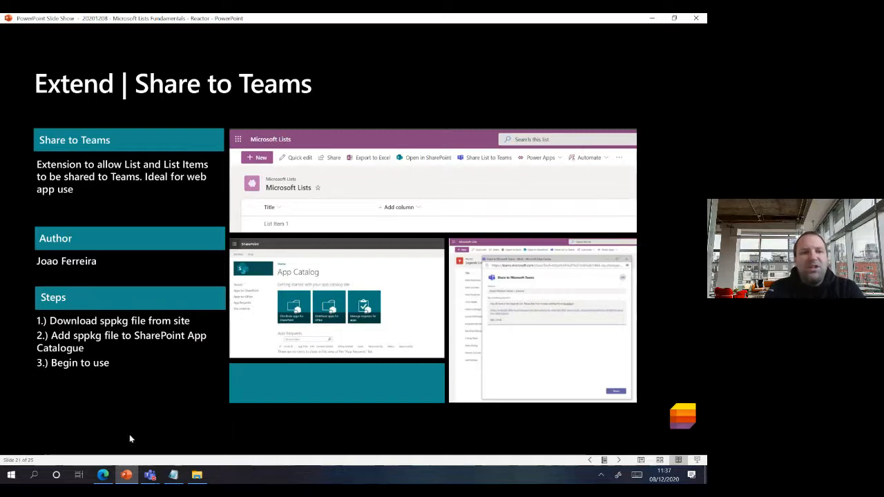
- Select the Teams Adoption Session 1 item in Core Demo 2 and share it to Teams
{"action": "left_click", "coordinate": [103, 474]}
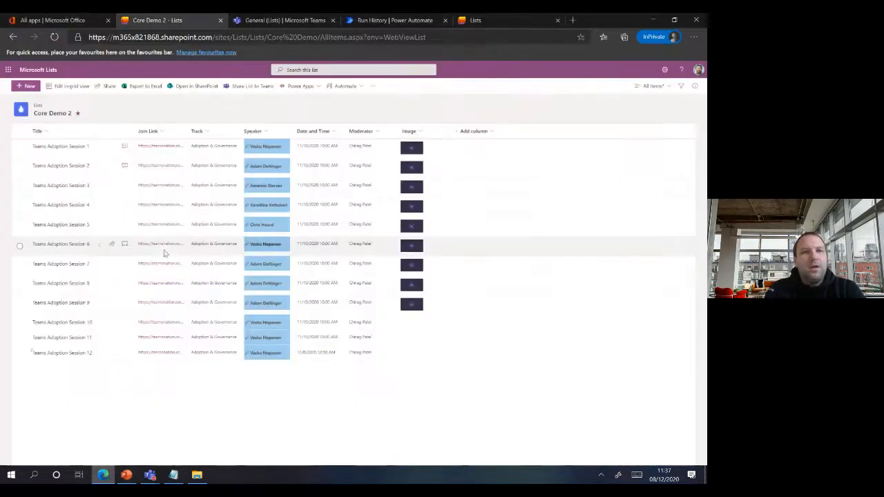
{"action": "left_click", "coordinate": [20, 149]}
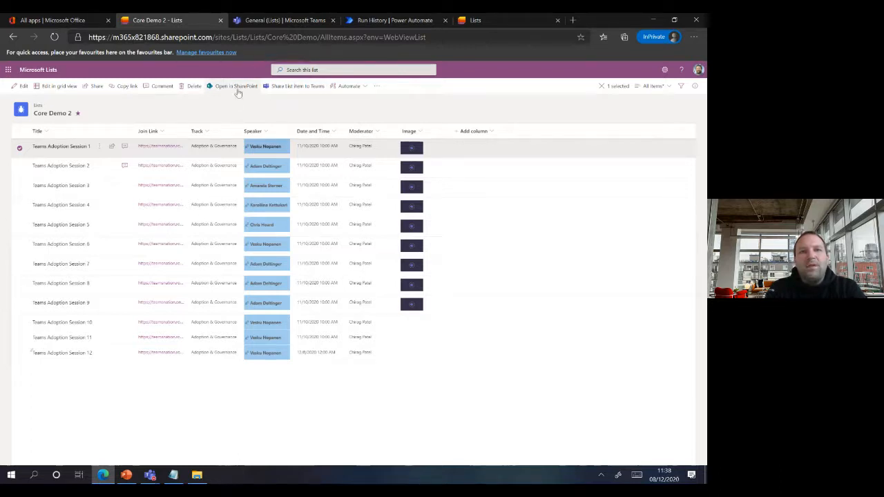
{"action": "left_click", "coordinate": [291, 88]}
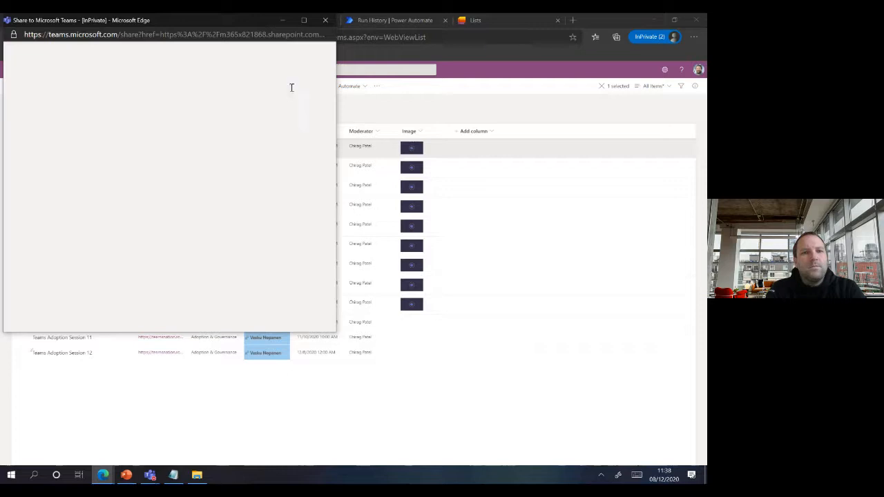
- Share the item link to the Lists team's General channel with the message 'Here is the List Item'
{"action": "left_click", "coordinate": [114, 90]}
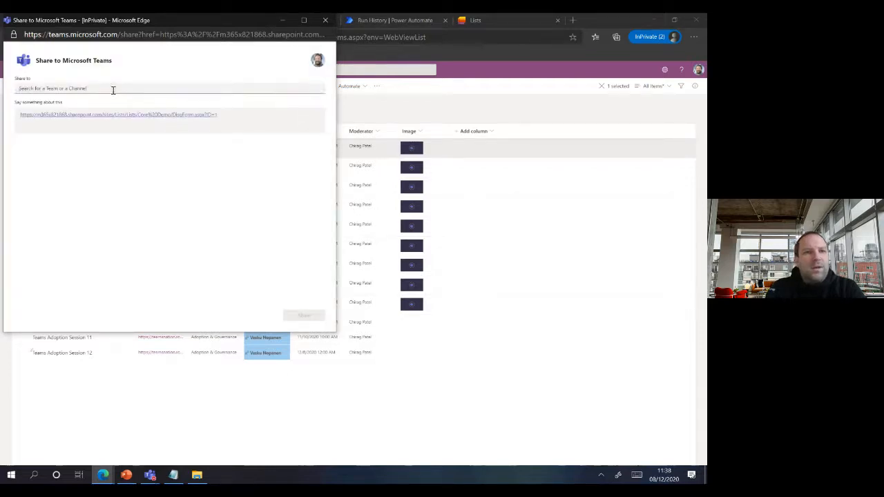
{"action": "type", "text": "List"}
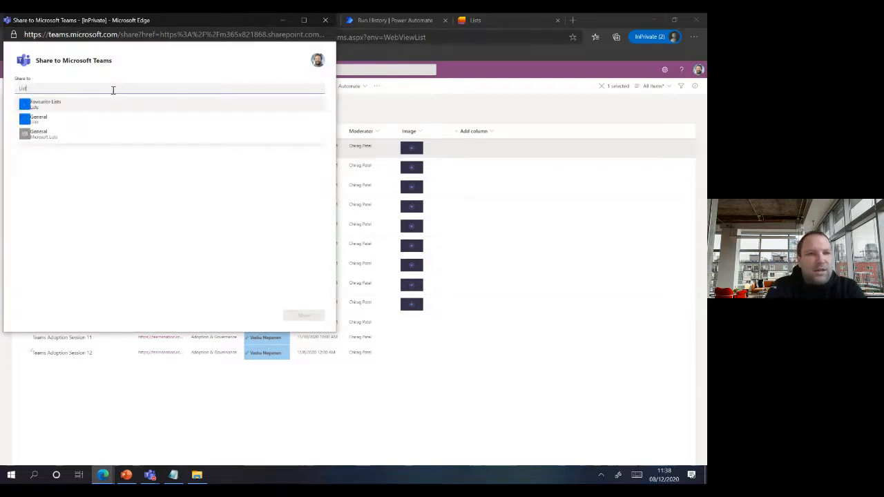
{"action": "left_click", "coordinate": [42, 119]}
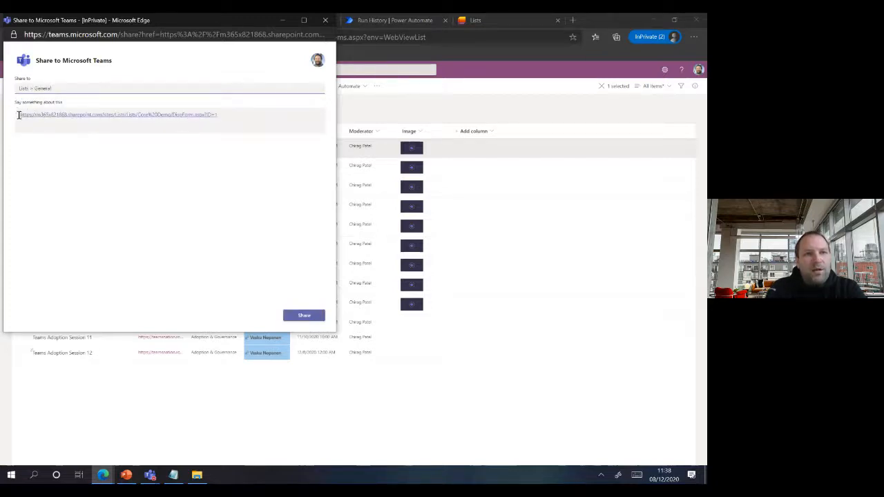
{"action": "left_click", "coordinate": [19, 123]}
{"action": "key", "text": "Return"}
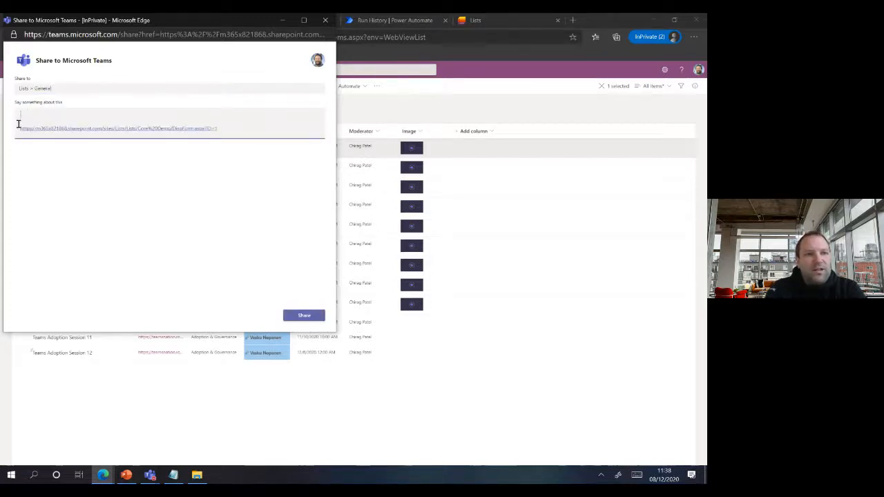
{"action": "type", "text": "Here is the"}
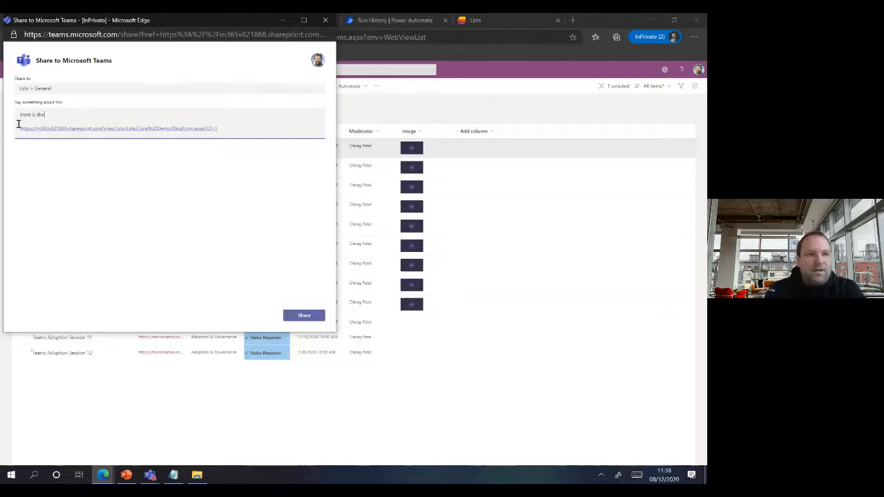
{"action": "type", "text": " List Item to review"}
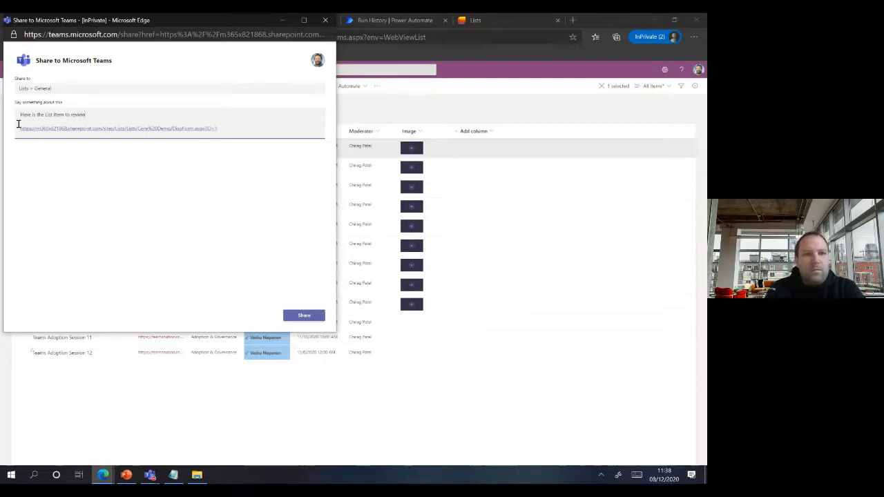
{"action": "left_click", "coordinate": [295, 315]}
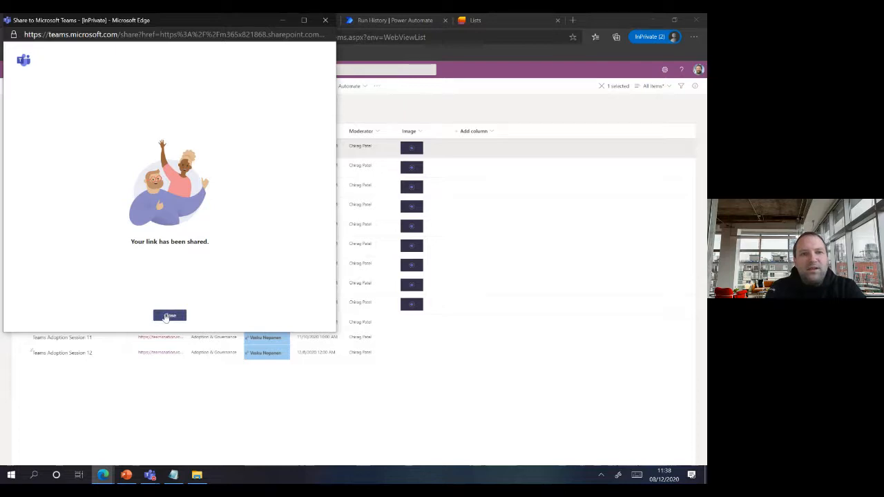
{"action": "left_click", "coordinate": [165, 316]}
{"action": "left_click", "coordinate": [315, 20]}
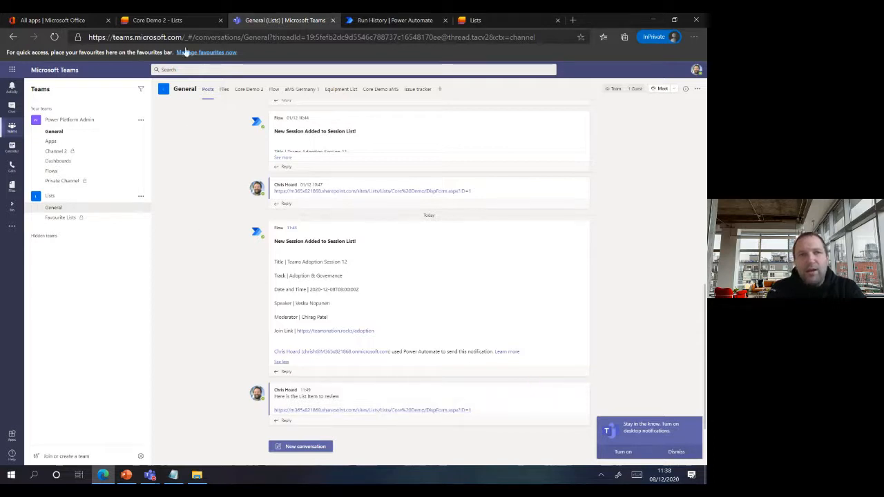
- Return to PowerPoint and advance the slide show to slide 22, 'Summing Up'
{"action": "left_click", "coordinate": [127, 475]}
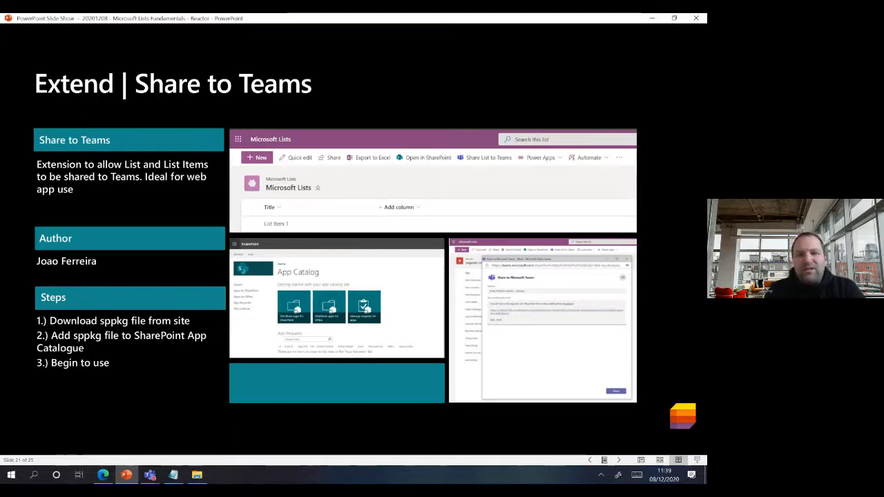
{"action": "key", "text": "Right"}
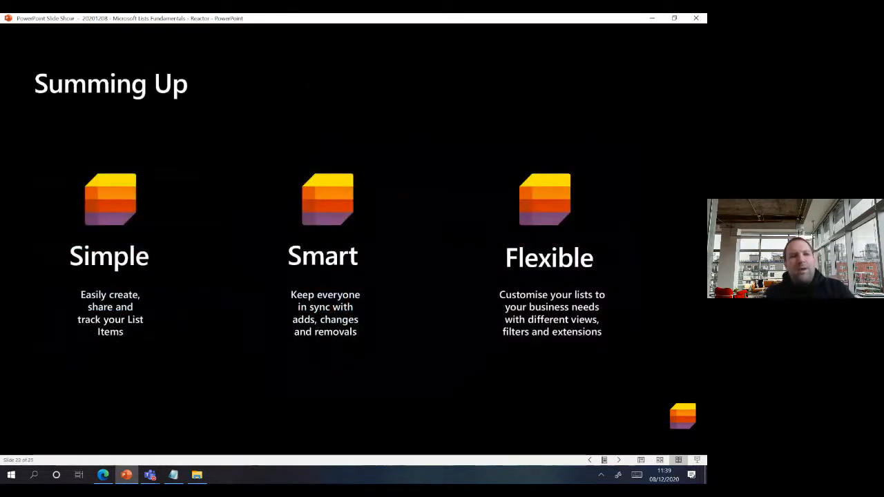